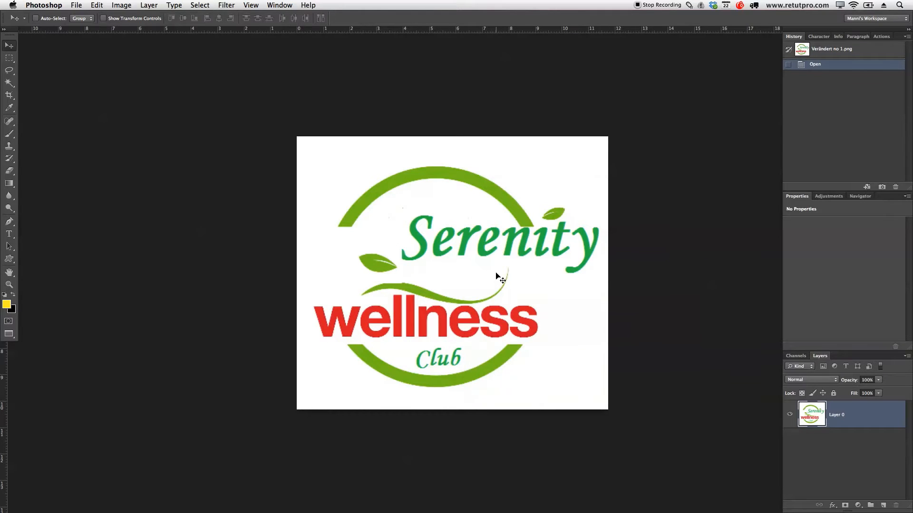
Step: Switch to the finished Wellness.psd logo, view it in full screen and return to the standard screen mode
{"action": "key", "text": "ctrl+Tab"}
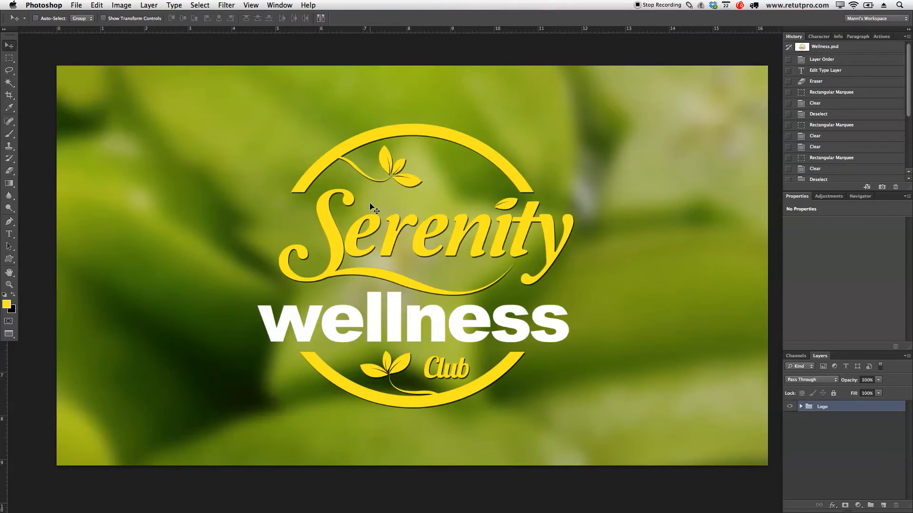
{"action": "key", "text": "f"}
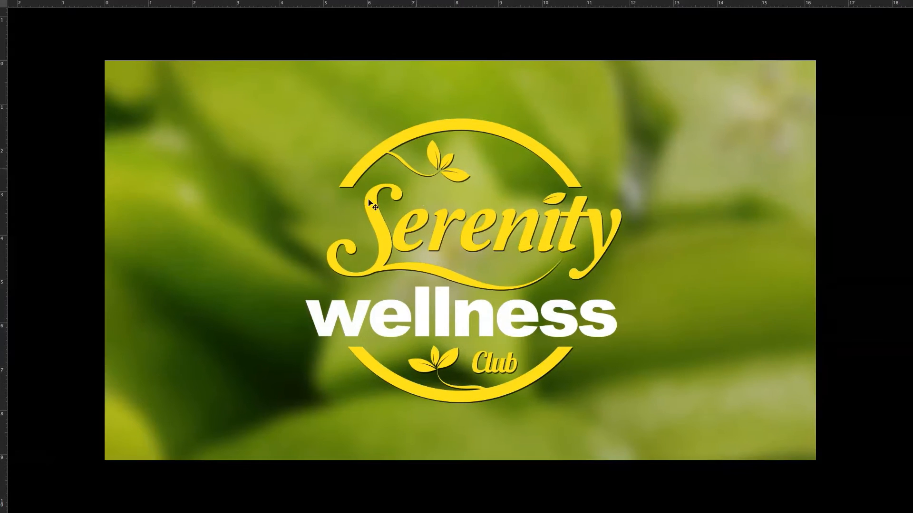
{"action": "key", "text": "f"}
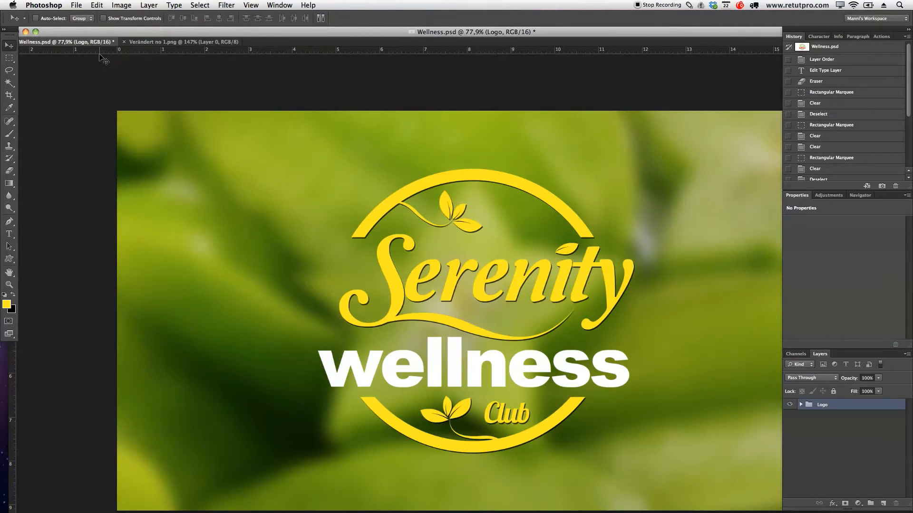
Step: Create a new document named Wellness using the 1920 px X 1080 px preset
{"action": "left_click", "coordinate": [76, 5]}
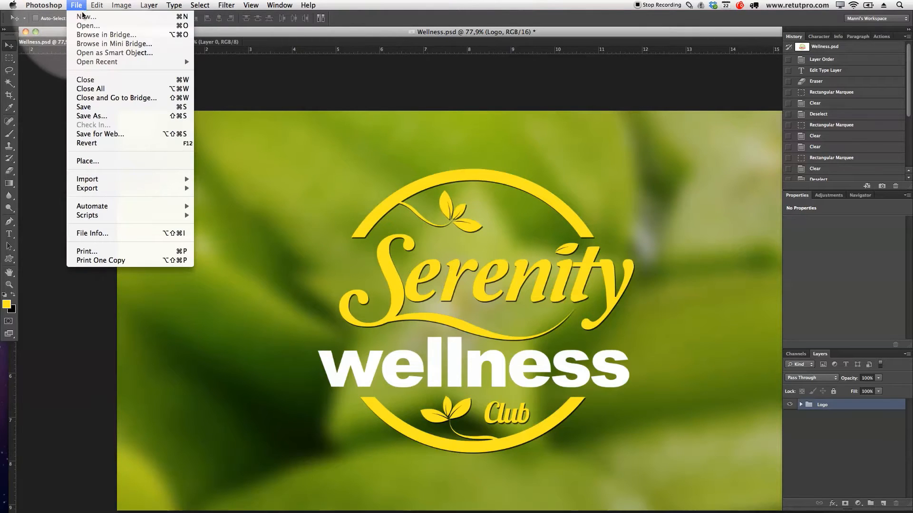
{"action": "left_click", "coordinate": [85, 18]}
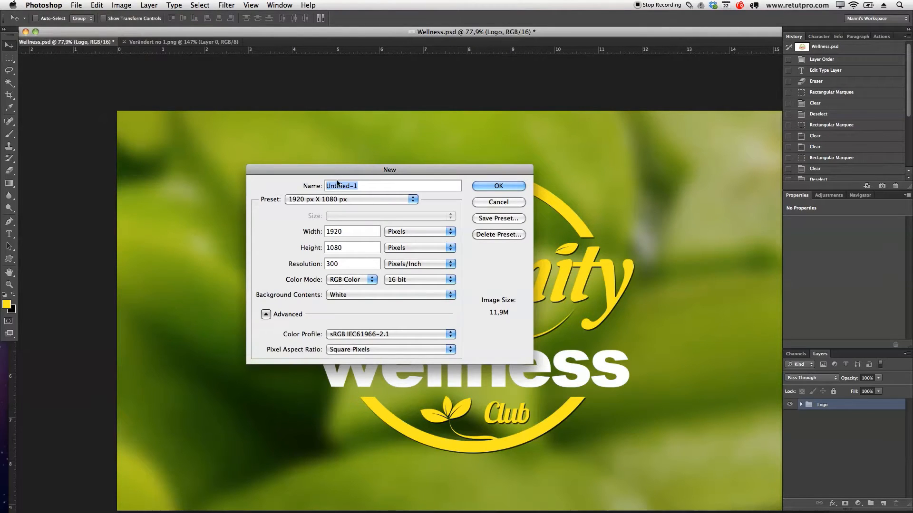
{"action": "type", "text": "[[[["}
{"action": "left_click_drag", "start_coordinate": [363, 185], "coordinate": [309, 189]}
{"action": "key", "text": "BackSpace"}
{"action": "type", "text": "Wellness"}
{"action": "left_click", "coordinate": [355, 199]}
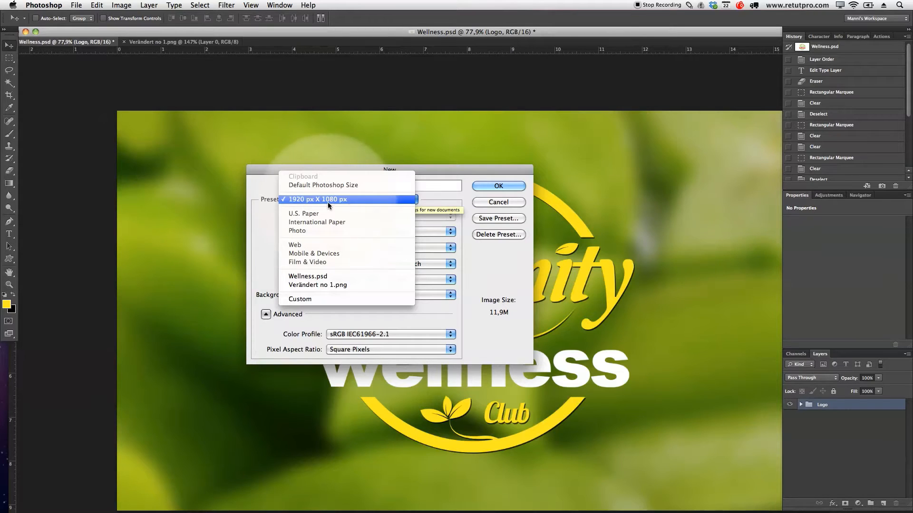
{"action": "left_click", "coordinate": [349, 201]}
{"action": "type", "text": "]]]]"}
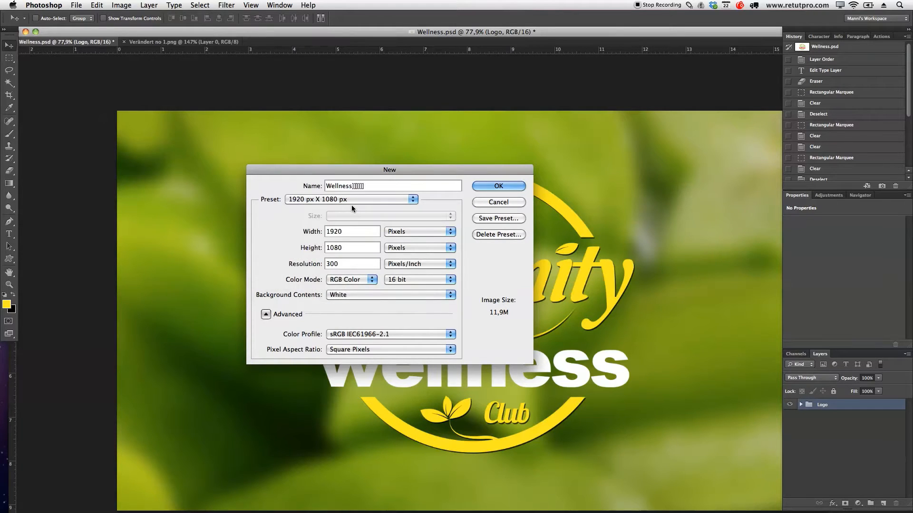
{"action": "key", "text": "BackSpace"}
{"action": "key", "text": "BackSpace"}
{"action": "key", "text": "BackSpace"}
{"action": "key", "text": "BackSpace"}
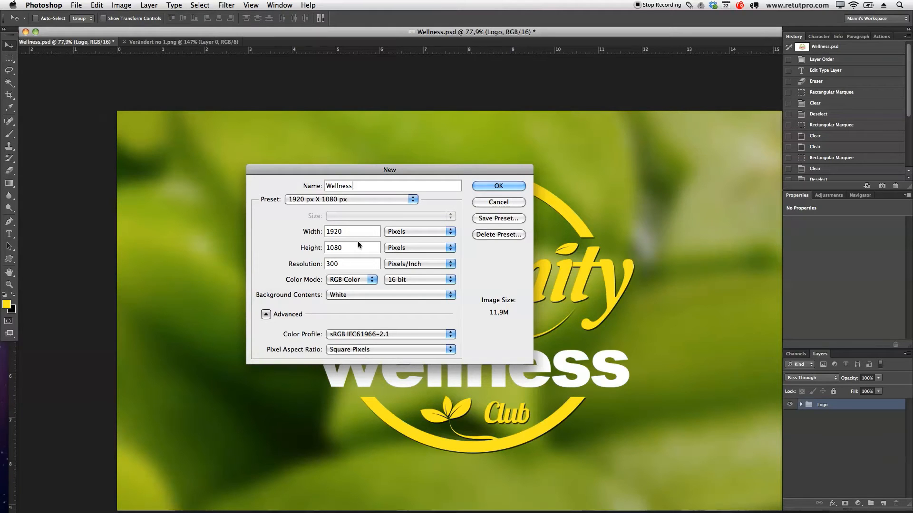
{"action": "left_click", "coordinate": [498, 185]}
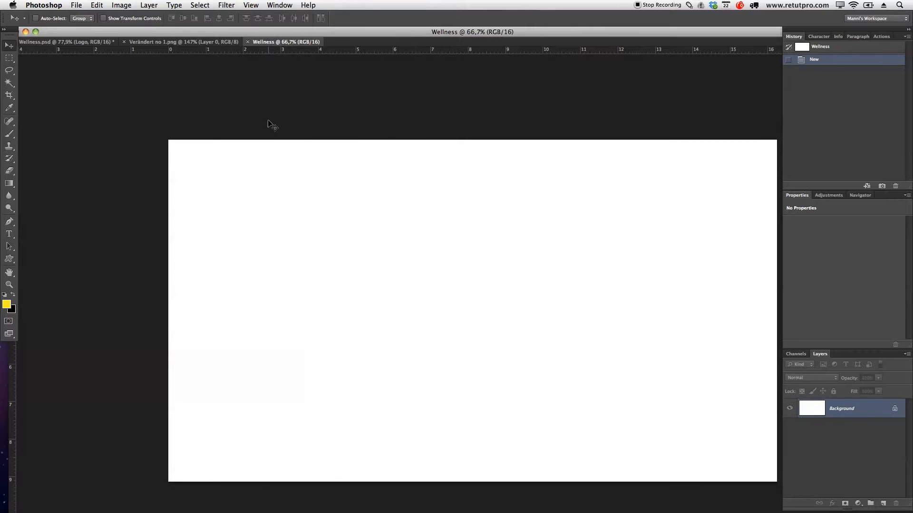
Step: Separate the two open files from the new document and copy Layer 0 of Verändert no 1.png into the Wellness canvas
{"action": "left_click_drag", "start_coordinate": [83, 45], "coordinate": [0, 122]}
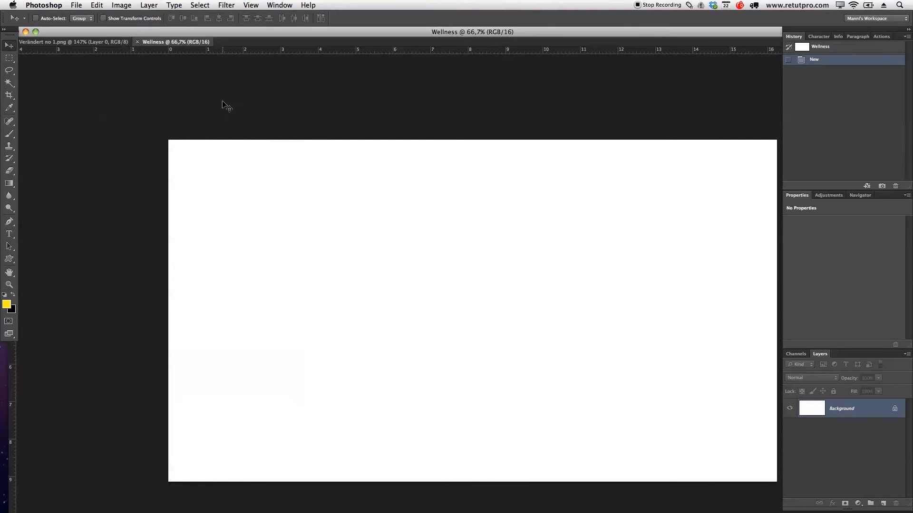
{"action": "left_click", "coordinate": [52, 42]}
{"action": "left_click_drag", "start_coordinate": [101, 42], "coordinate": [200, 183]}
{"action": "left_click_drag", "start_coordinate": [843, 413], "coordinate": [571, 161]}
{"action": "left_click_drag", "start_coordinate": [537, 195], "coordinate": [518, 285]}
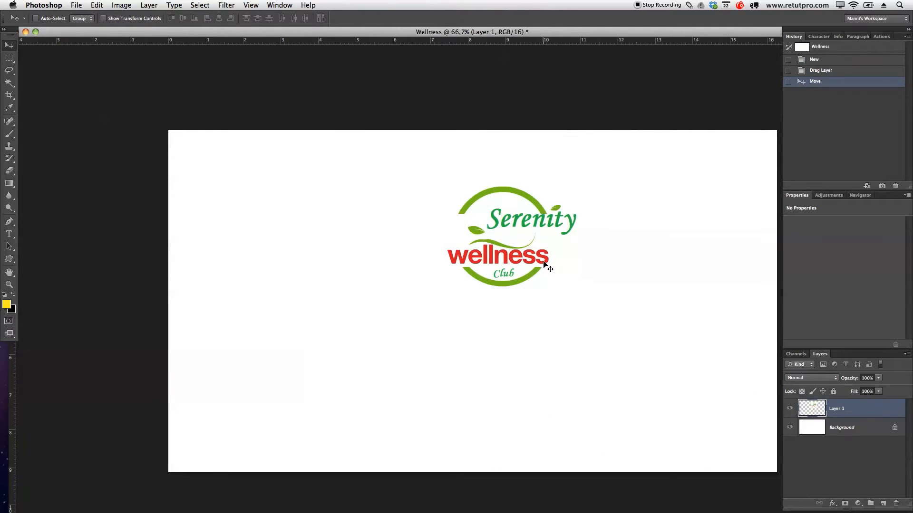
{"action": "key", "text": "f"}
{"action": "left_click_drag", "start_coordinate": [569, 238], "coordinate": [522, 231]}
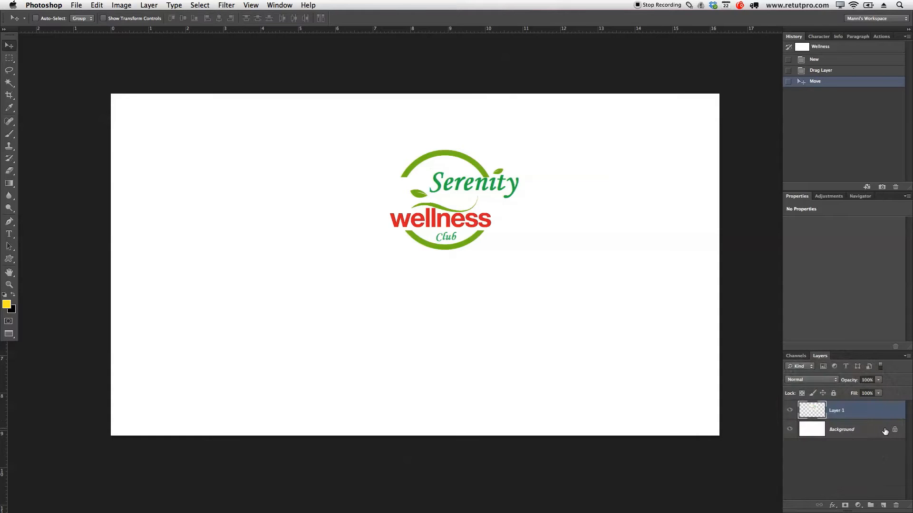
Step: Convert the locked background into a regular layer named Background
{"action": "double_click", "coordinate": [854, 430]}
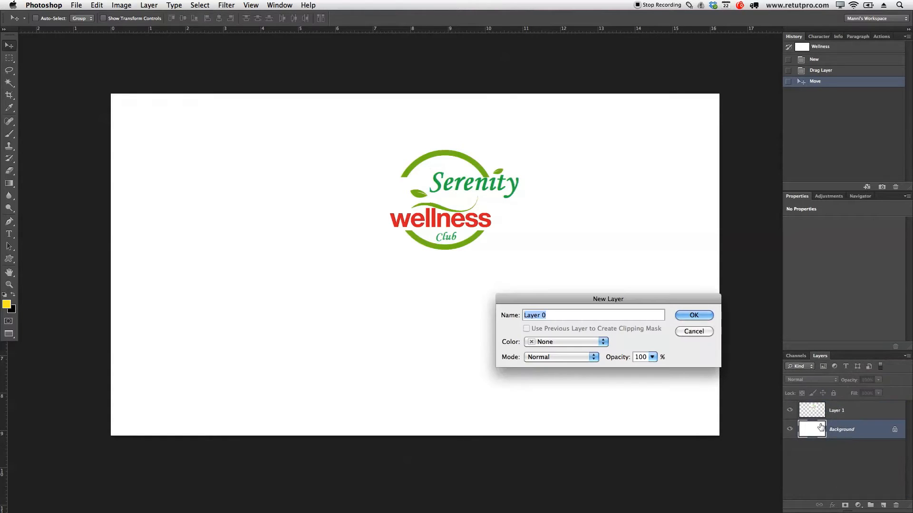
{"action": "type", "text": "Background"}
{"action": "key", "text": "Return"}
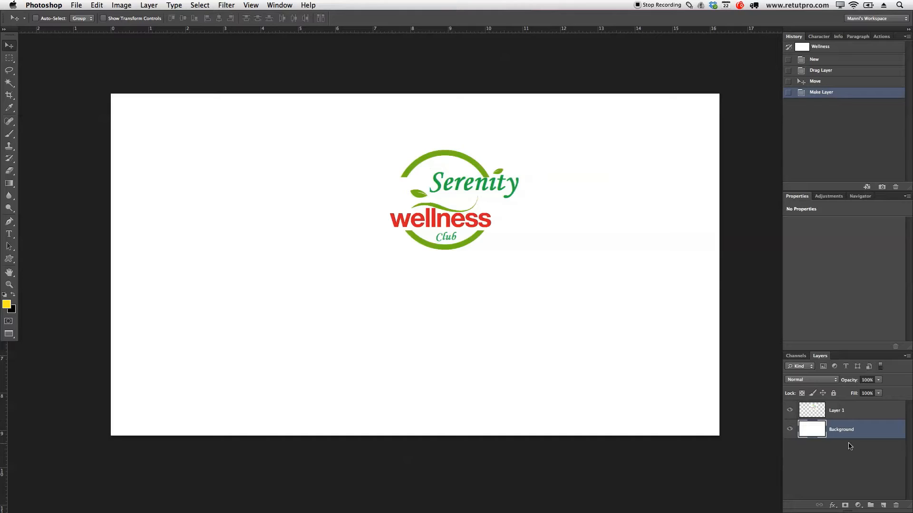
Step: Rename the imported logo layer as Brief and move the logo to the middle of the canvas
{"action": "left_click", "coordinate": [841, 412]}
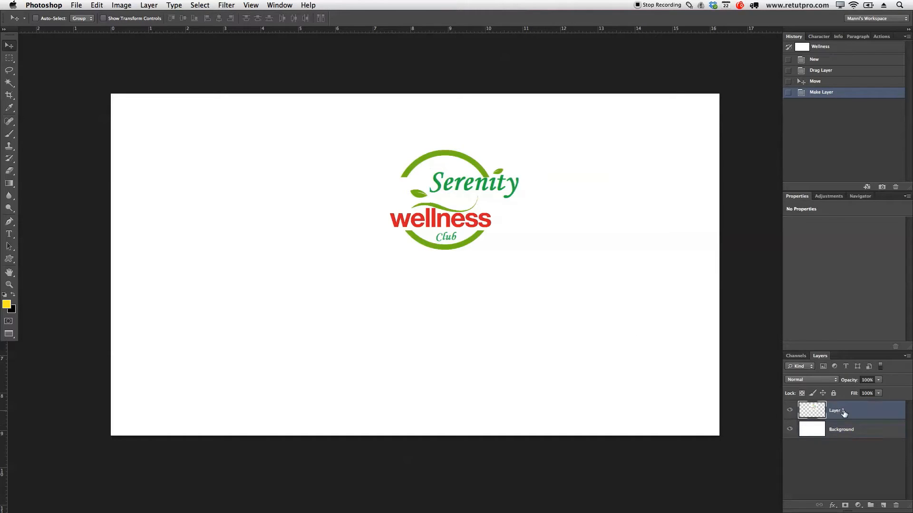
{"action": "double_click", "coordinate": [840, 413]}
{"action": "type", "text": "Brief"}
{"action": "key", "text": "Return"}
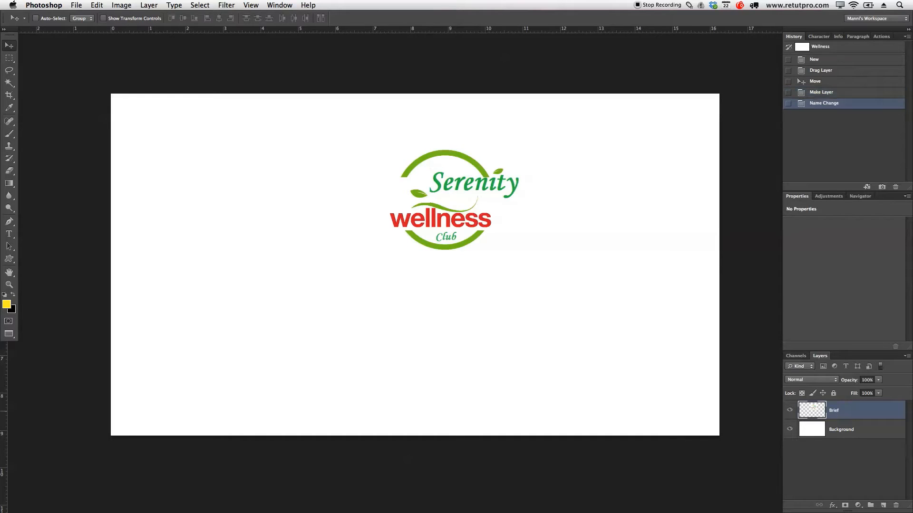
{"action": "left_click_drag", "start_coordinate": [481, 246], "coordinate": [447, 296]}
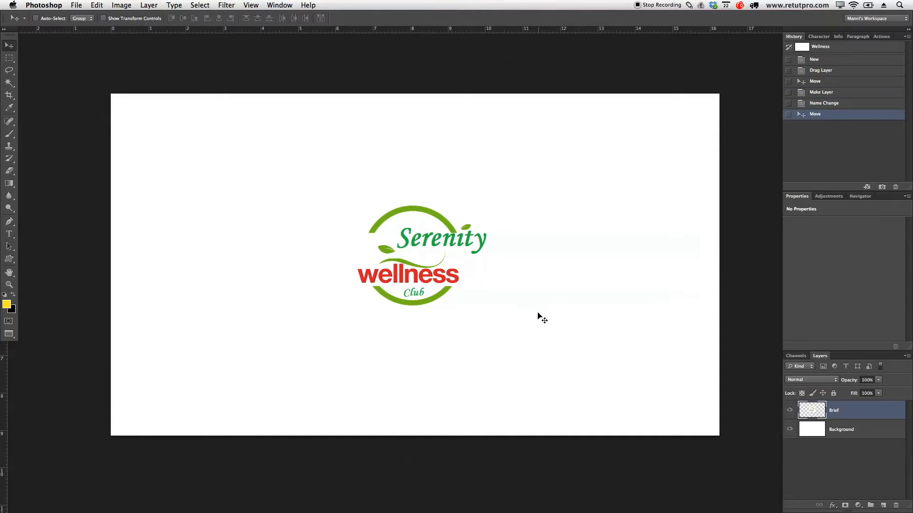
Step: Run the Guild Lines action from the Pro Actions I set to add guides through the canvas centre
{"action": "left_click", "coordinate": [876, 38]}
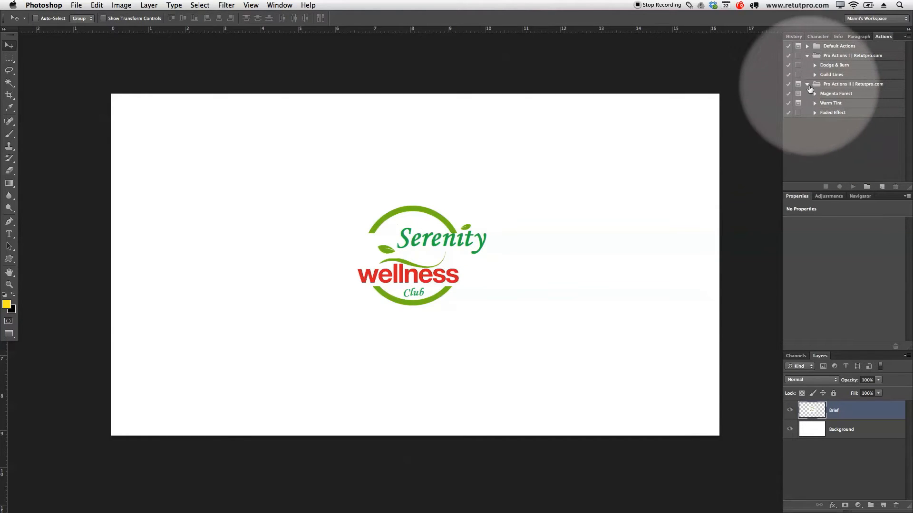
{"action": "left_click", "coordinate": [807, 84]}
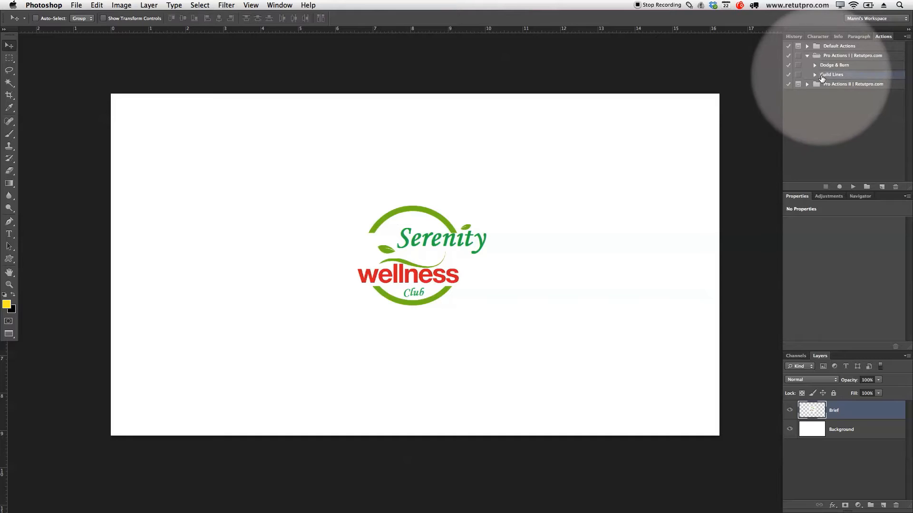
{"action": "left_click", "coordinate": [821, 76]}
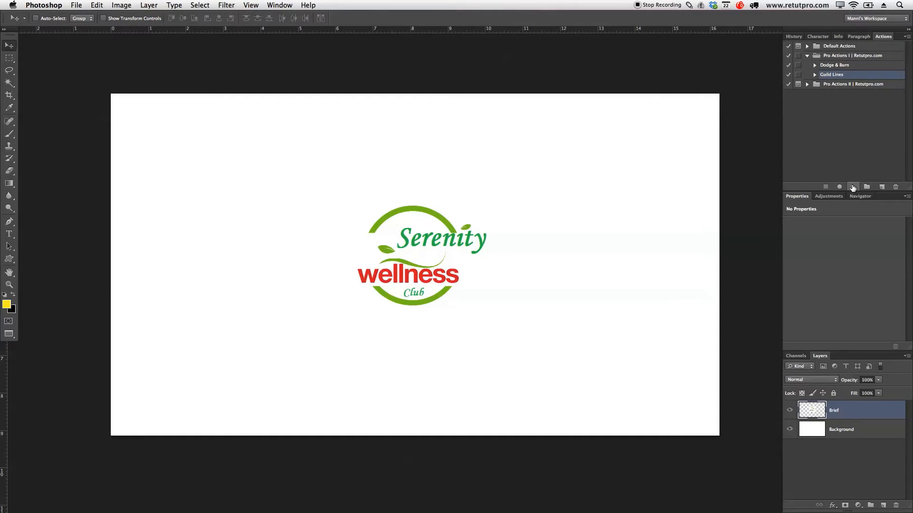
{"action": "left_click", "coordinate": [852, 187]}
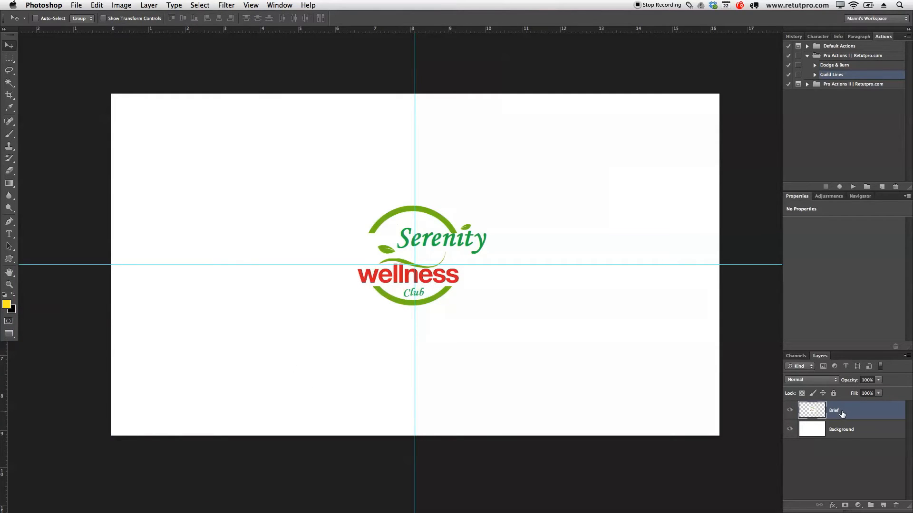
Step: Scale the Brief logo to about 248.5% and align its circle with the vertical centre guide
{"action": "left_click", "coordinate": [843, 414]}
{"action": "key", "text": "ctrl+t"}
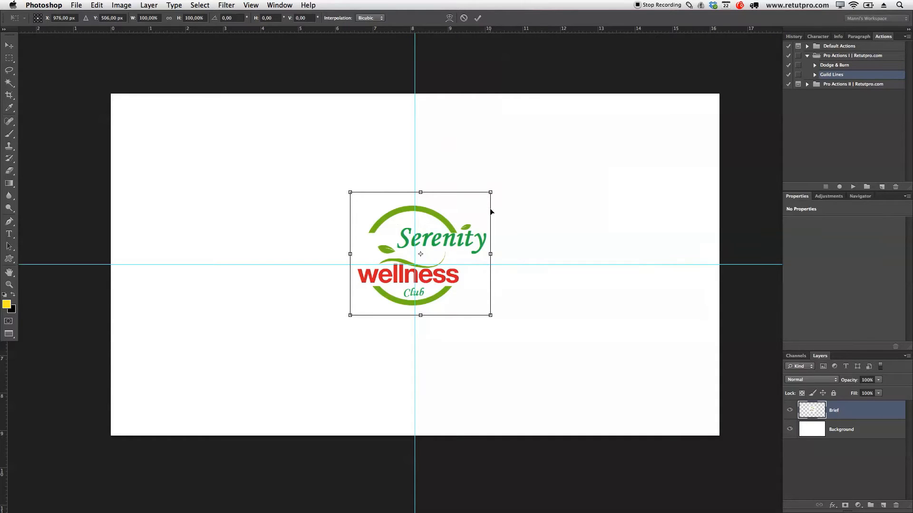
{"action": "left_click_drag", "start_coordinate": [490, 195], "coordinate": [590, 105]}
{"action": "left_click_drag", "start_coordinate": [349, 314], "coordinate": [256, 397]}
{"action": "mouse_move", "coordinate": [488, 243]}
{"action": "left_mouse_down"}
{"action": "mouse_move", "coordinate": [481, 248]}
{"action": "mouse_move", "coordinate": [492, 248]}
{"action": "left_mouse_up"}
{"action": "left_click_drag", "start_coordinate": [598, 108], "coordinate": [605, 96]}
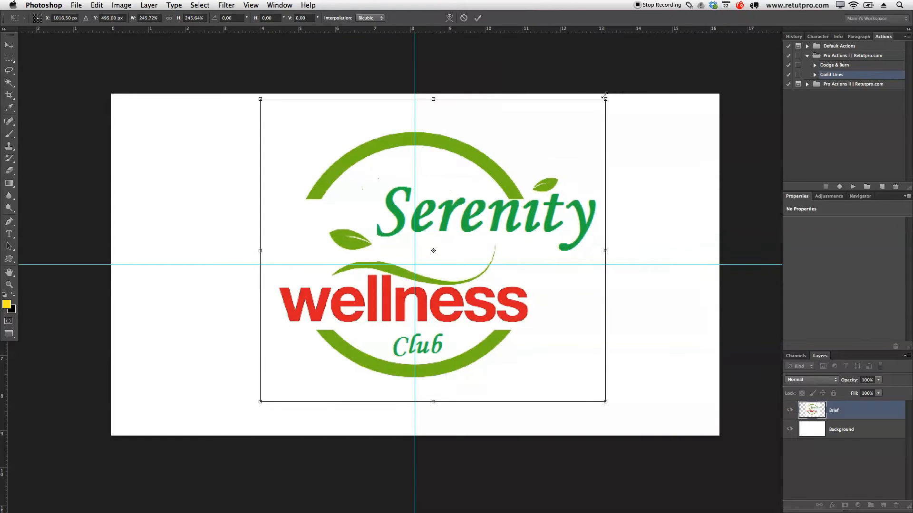
{"action": "left_click_drag", "start_coordinate": [260, 402], "coordinate": [256, 406]}
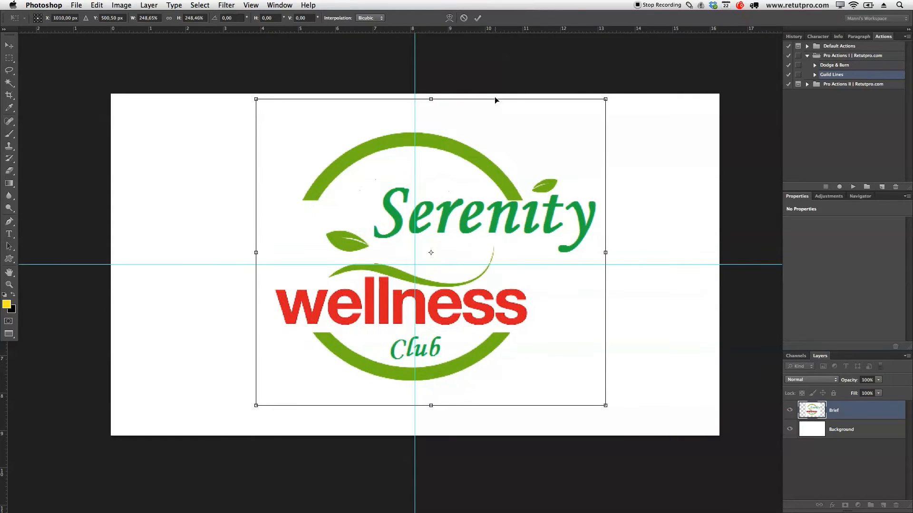
{"action": "left_click", "coordinate": [478, 22]}
{"action": "left_click_drag", "start_coordinate": [464, 206], "coordinate": [471, 207]}
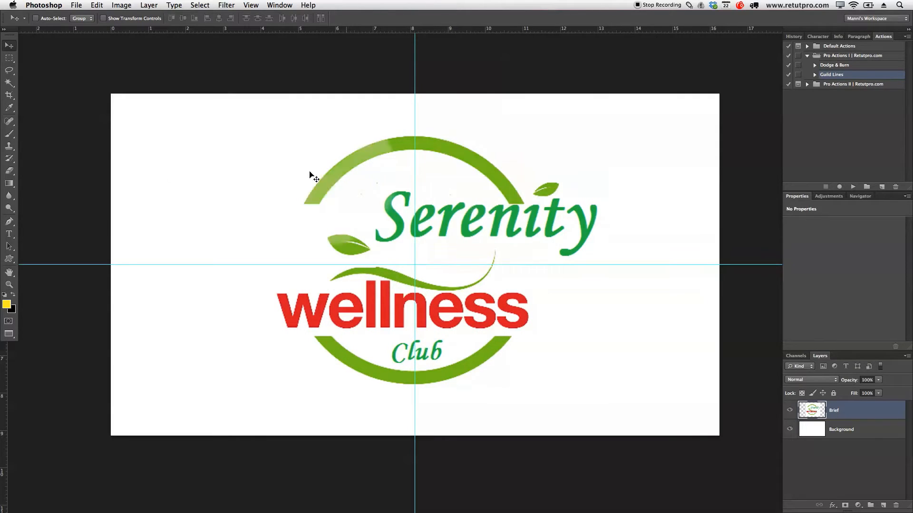
Step: Set the Custom Shape tool to the thin circular frame shape
{"action": "left_click", "coordinate": [9, 259]}
{"action": "right_click", "coordinate": [9, 260]}
{"action": "left_click", "coordinate": [47, 302]}
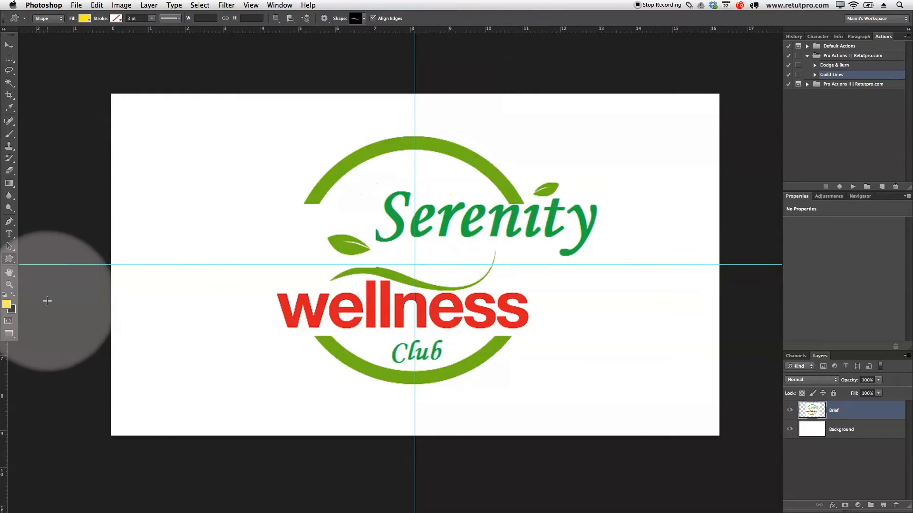
{"action": "left_click", "coordinate": [364, 19]}
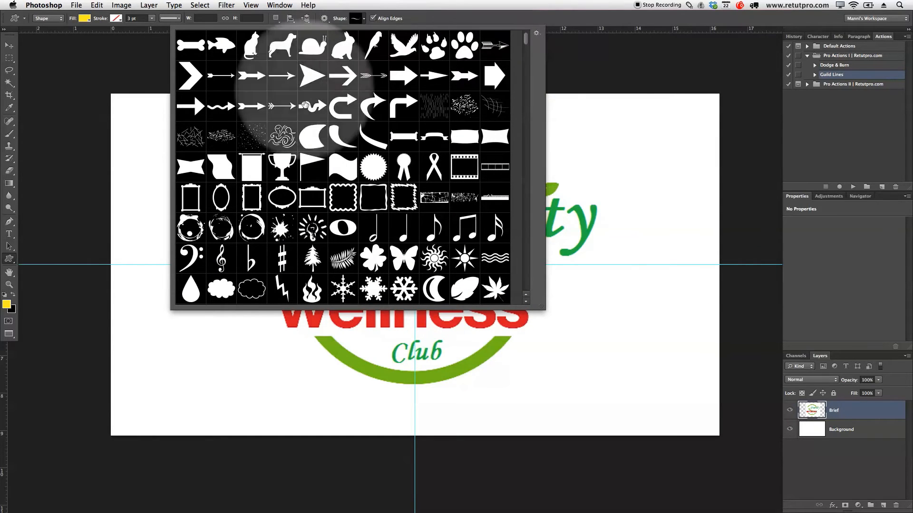
{"action": "scroll", "coordinate": [526, 45], "scroll_direction": "down", "scroll_amount": 6}
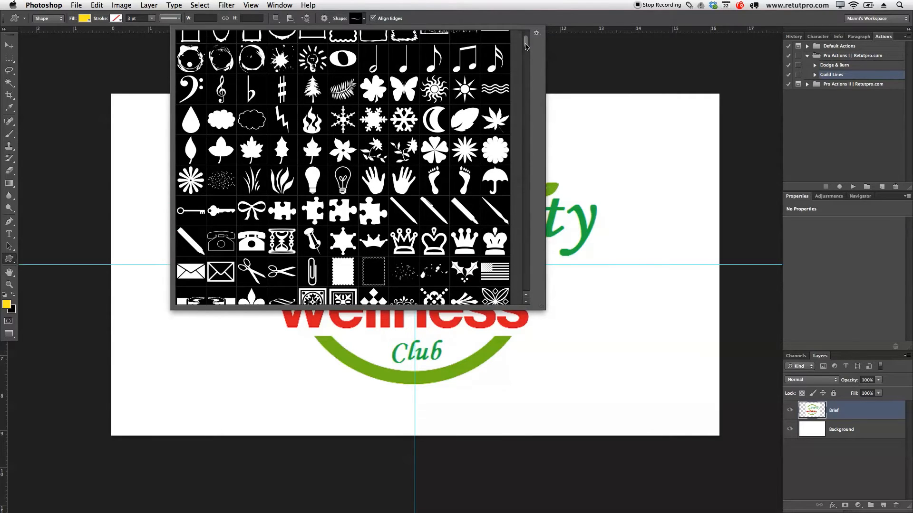
{"action": "scroll", "coordinate": [526, 46], "scroll_direction": "up", "scroll_amount": 2}
{"action": "scroll", "coordinate": [526, 45], "scroll_direction": "down", "scroll_amount": 5}
{"action": "scroll", "coordinate": [526, 50], "scroll_direction": "down", "scroll_amount": 2}
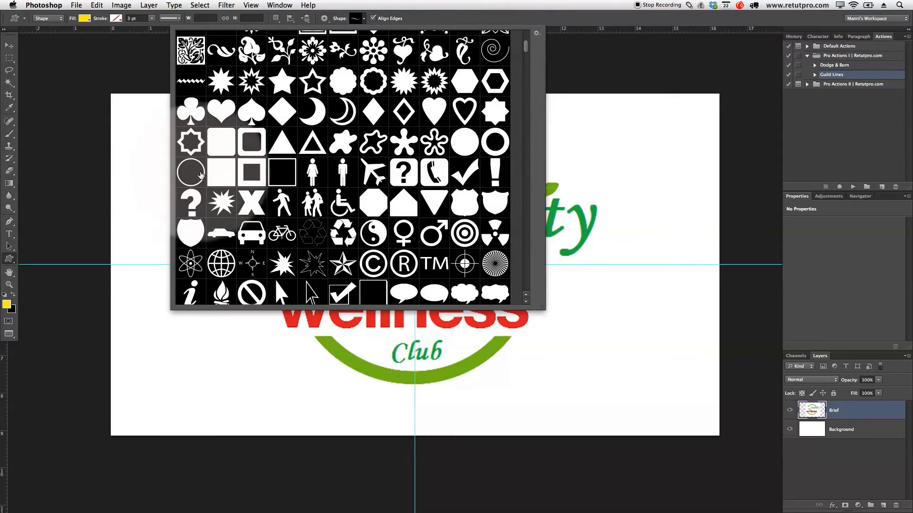
{"action": "left_click", "coordinate": [187, 174]}
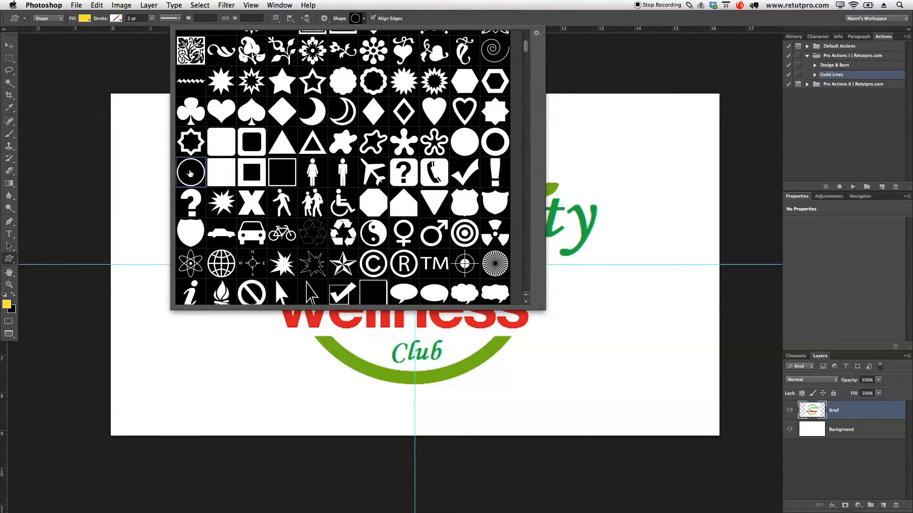
{"action": "left_click", "coordinate": [357, 19]}
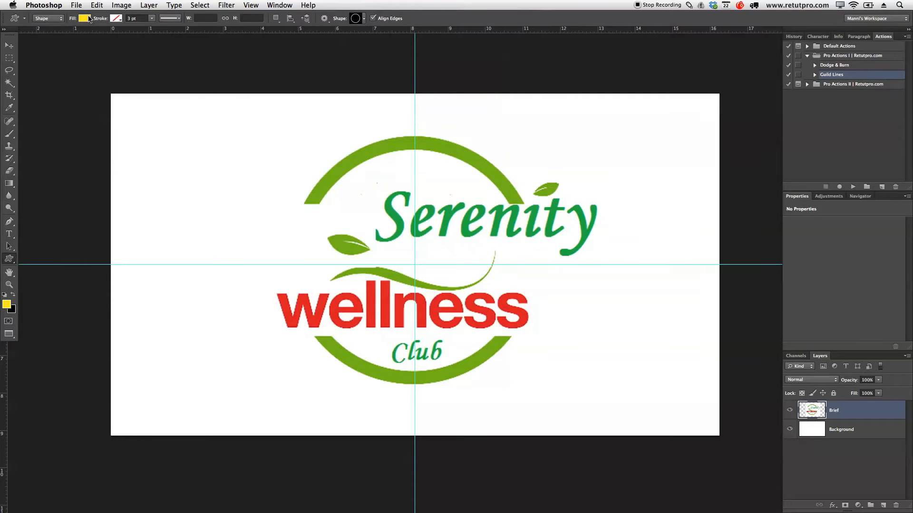
Step: Draw a yellow-filled circular ring of about 787 × 787 px over the logo's green circle
{"action": "left_click", "coordinate": [85, 18]}
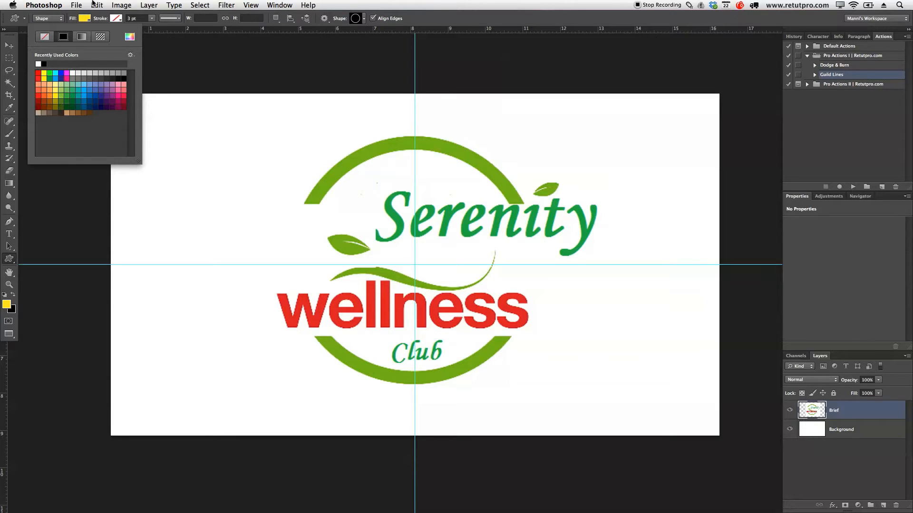
{"action": "left_click", "coordinate": [76, 19]}
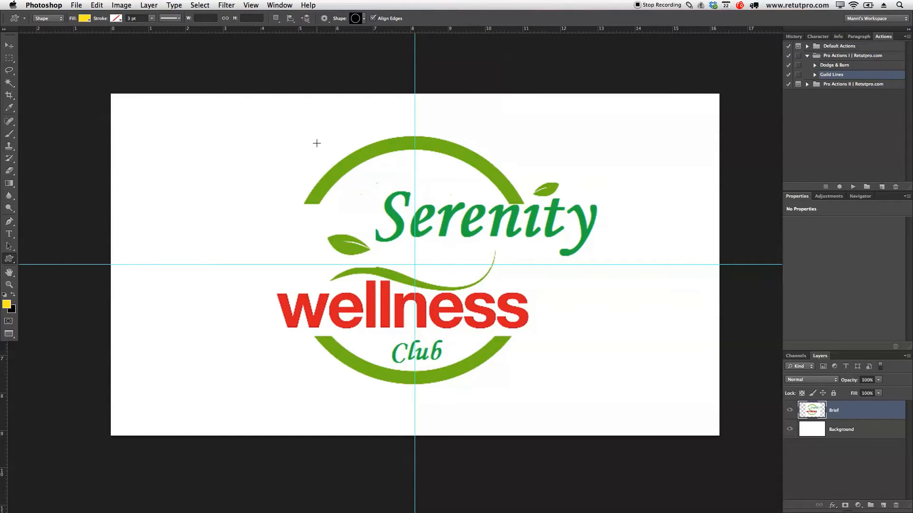
{"action": "left_click_drag", "start_coordinate": [307, 138], "coordinate": [414, 264]}
{"action": "key", "text": "super+z"}
{"action": "left_click_drag", "start_coordinate": [288, 136], "coordinate": [575, 385]}
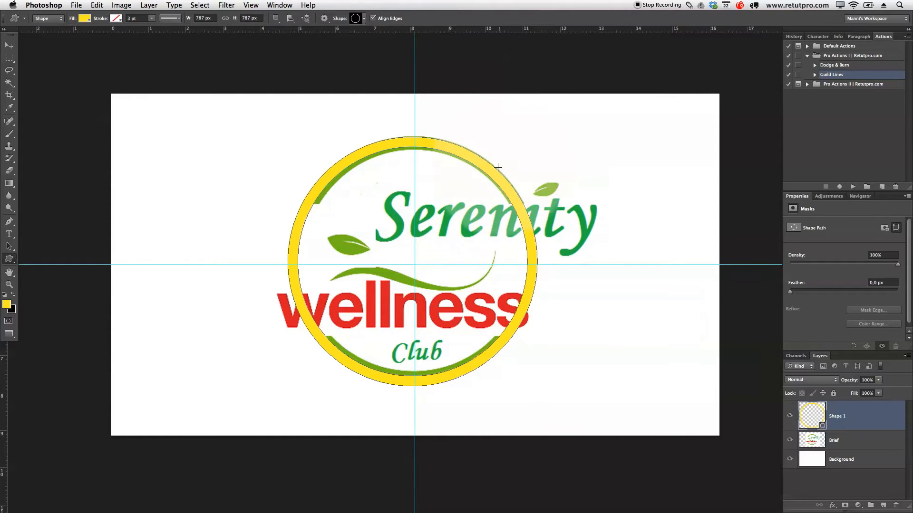
{"action": "key", "text": "]"}
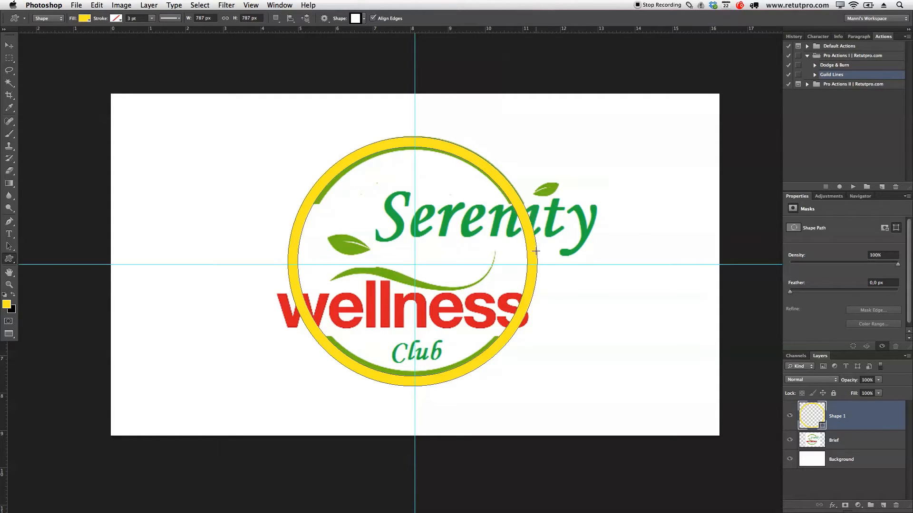
Step: Centre the yellow ring on the guide intersection at about X 960.5 px, Y 540.5 px
{"action": "key", "text": "super+t"}
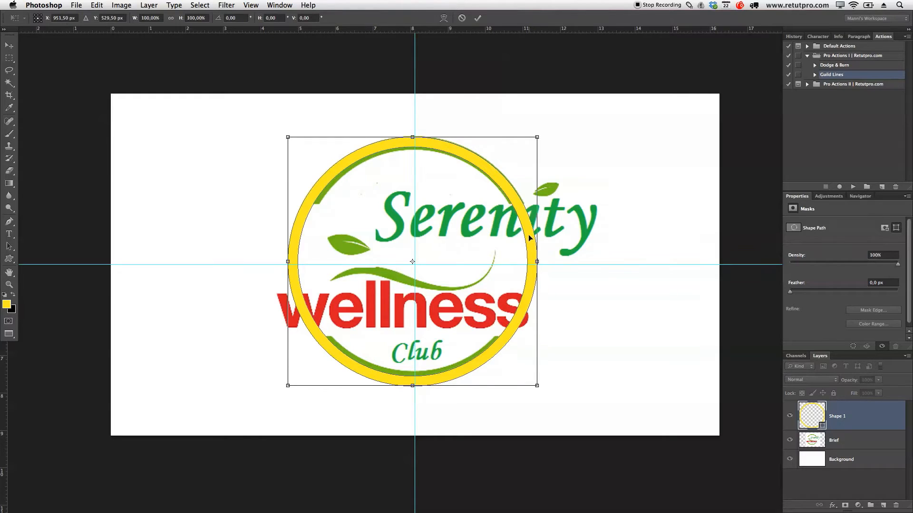
{"action": "left_click_drag", "start_coordinate": [477, 222], "coordinate": [481, 220]}
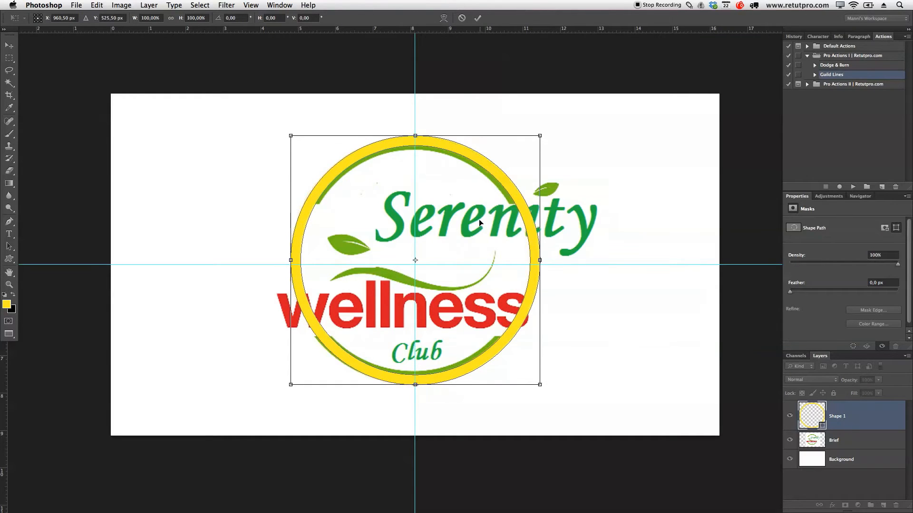
{"action": "left_click_drag", "start_coordinate": [373, 233], "coordinate": [377, 234]}
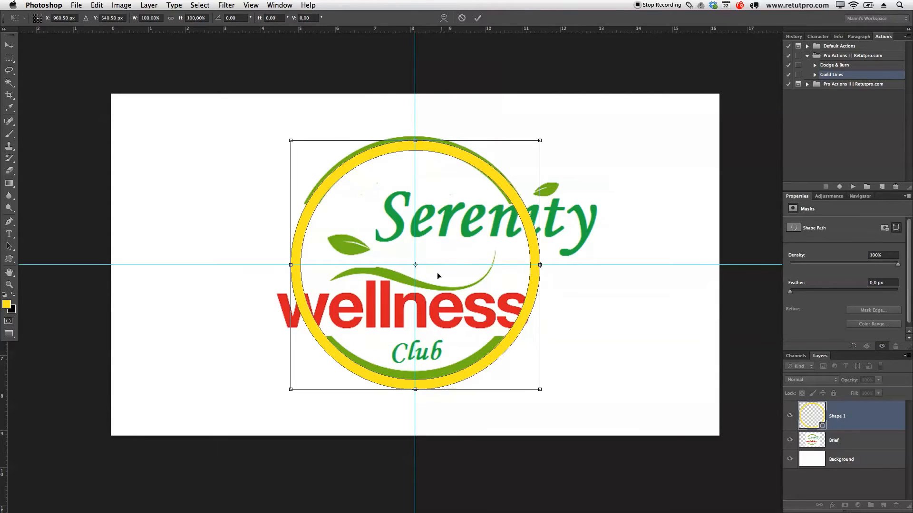
{"action": "left_click", "coordinate": [477, 18]}
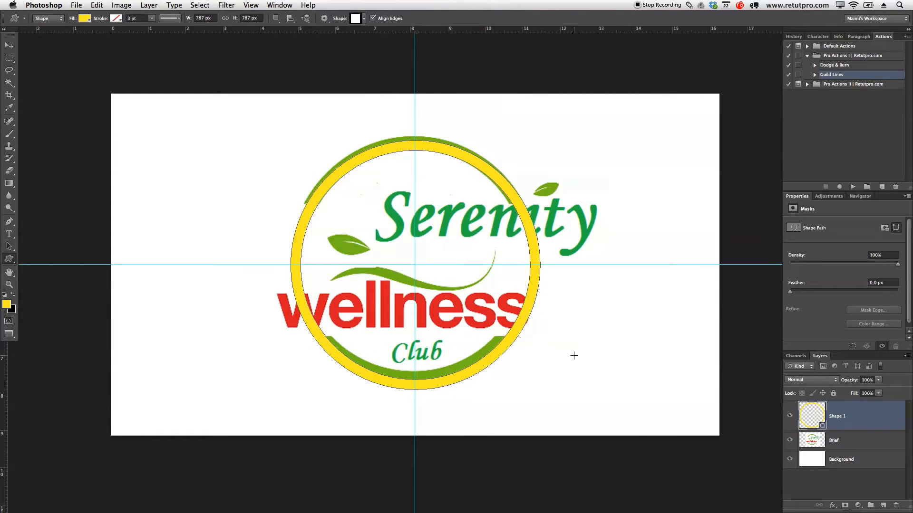
Step: Nudge the Brief layer until its green circle lines up evenly beneath the centred yellow ring
{"action": "left_click", "coordinate": [839, 438]}
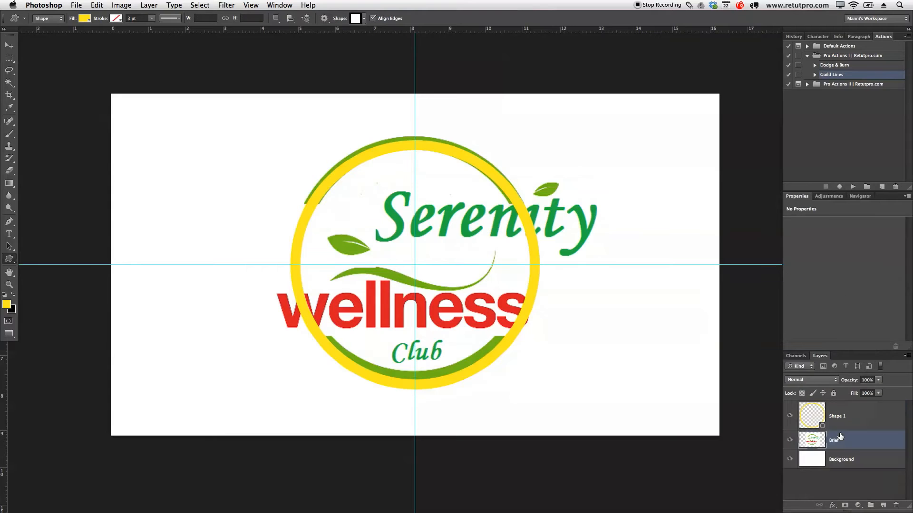
{"action": "key", "text": "v"}
{"action": "key", "text": "Down"}
{"action": "key", "text": "Down"}
{"action": "key", "text": "Down"}
{"action": "key", "text": "Down"}
{"action": "key", "text": "Down"}
{"action": "key", "text": "Down"}
{"action": "key", "text": "Down"}
{"action": "key", "text": "Down"}
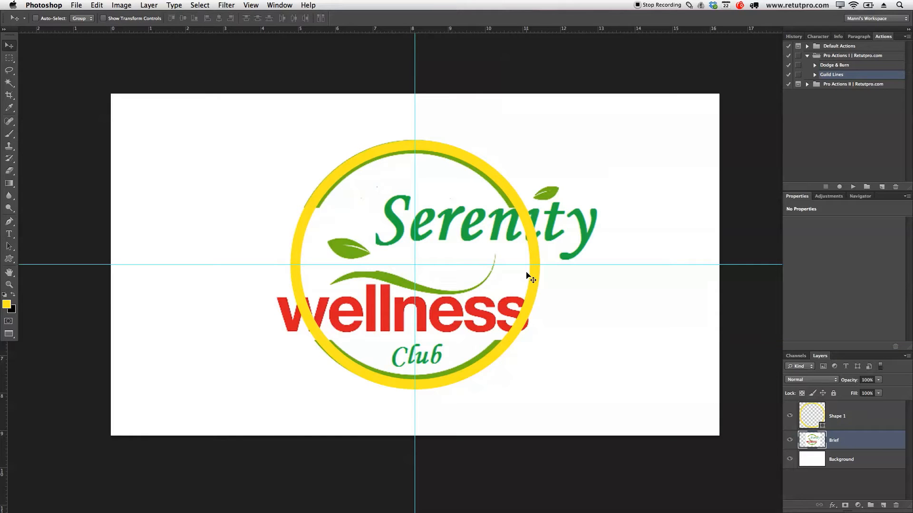
{"action": "left_click", "coordinate": [9, 46]}
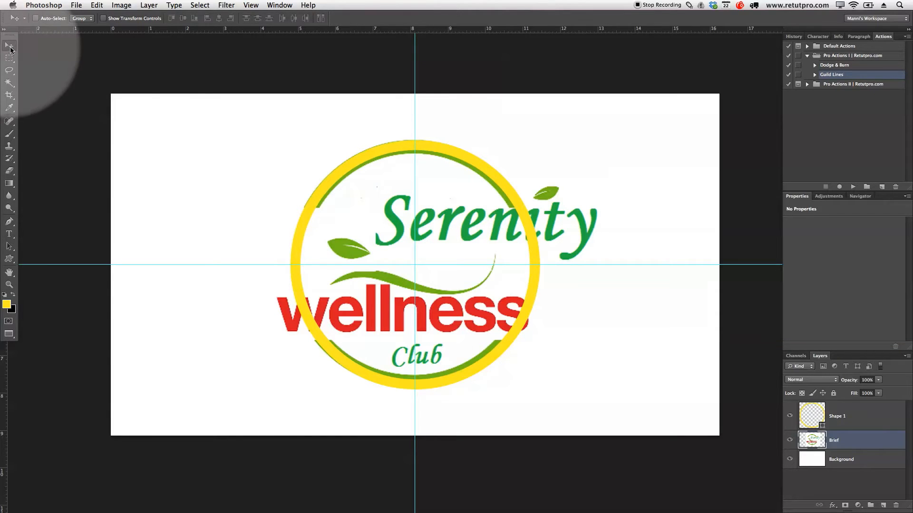
{"action": "key", "text": "Down"}
{"action": "key", "text": "Down"}
{"action": "key", "text": "Down"}
{"action": "key", "text": "Up"}
{"action": "key", "text": "Up"}
{"action": "key", "text": "Up"}
{"action": "key", "text": "Down"}
{"action": "key", "text": "Down"}
{"action": "key", "text": "Down"}
{"action": "key", "text": "Down"}
{"action": "key", "text": "Left"}
{"action": "key", "text": "Left"}
{"action": "key", "text": "Up"}
{"action": "key", "text": "Up"}
{"action": "key", "text": "Right"}
{"action": "key", "text": "Right"}
{"action": "key", "text": "Right"}
{"action": "key", "text": "Right"}
{"action": "key", "text": "Right"}
{"action": "key", "text": "Up"}
{"action": "key", "text": "Up"}
{"action": "key", "text": "Up"}
{"action": "key", "text": "Up"}
{"action": "key", "text": "Down"}
{"action": "key", "text": "Down"}
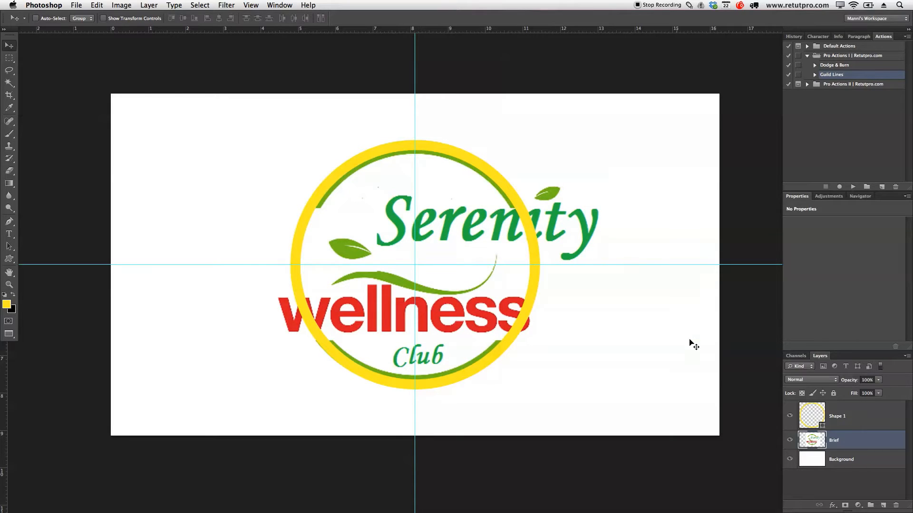
Step: Change the Shape 1 ring's fill to the darker yellow e9d303
{"action": "left_click", "coordinate": [856, 418]}
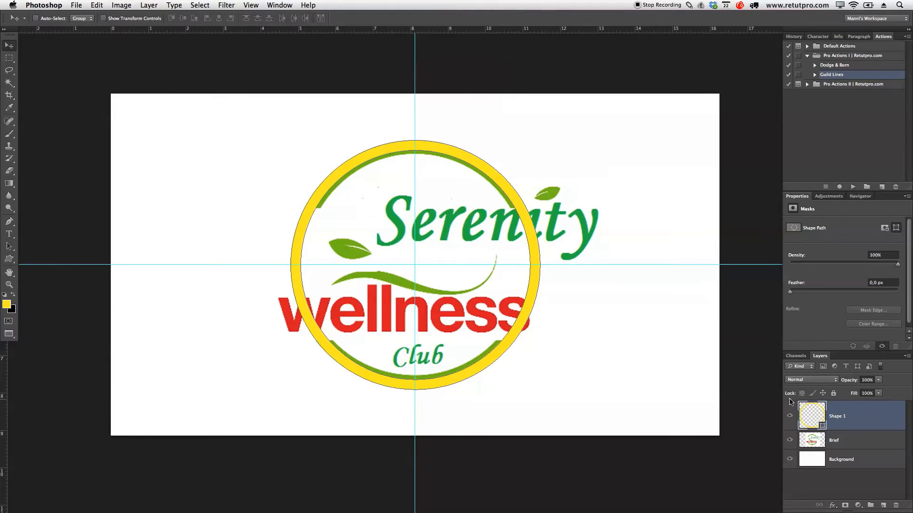
{"action": "key", "text": "u"}
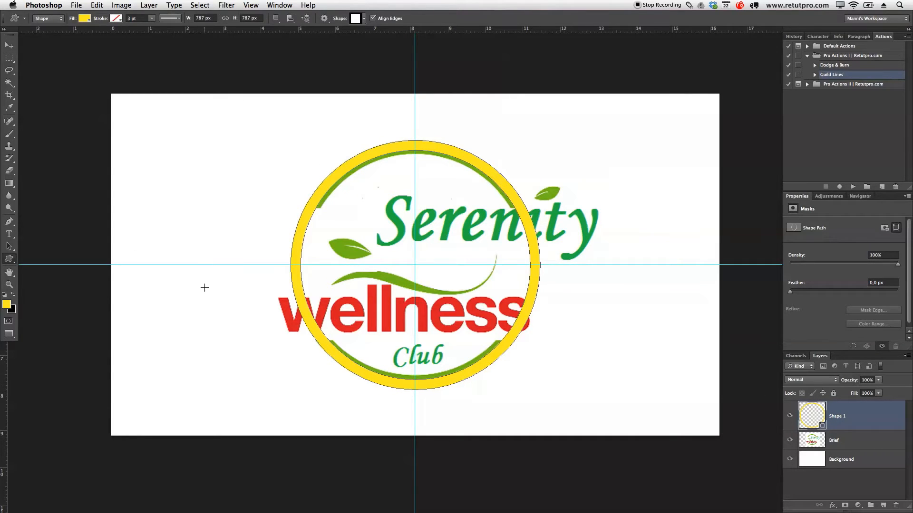
{"action": "left_click", "coordinate": [83, 19]}
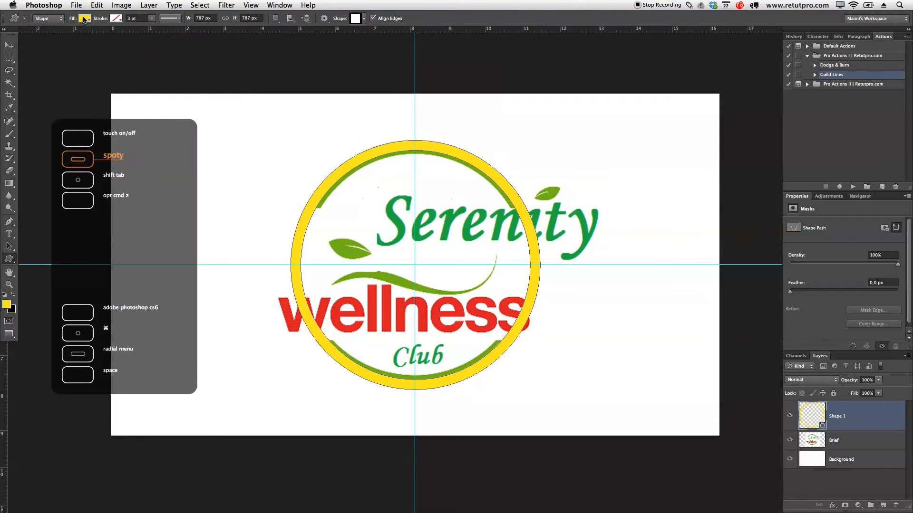
{"action": "left_click", "coordinate": [114, 65]}
{"action": "double_click", "coordinate": [810, 422]}
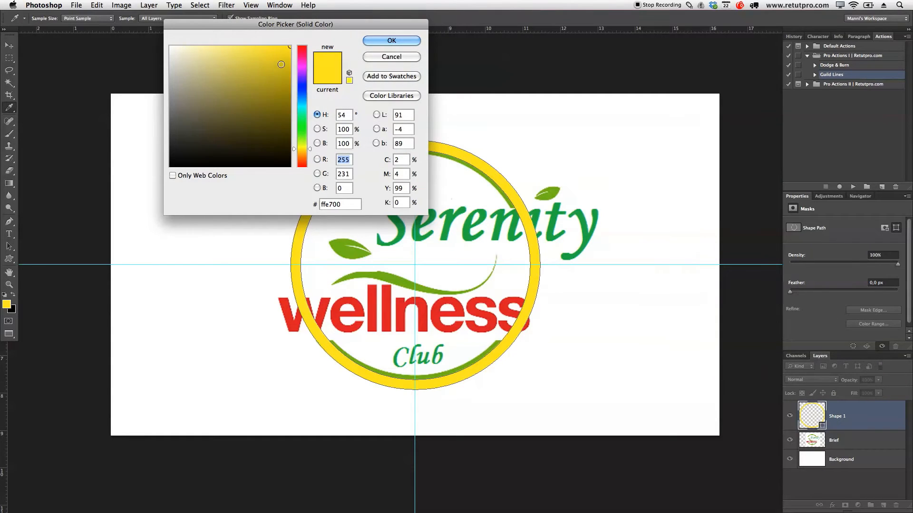
{"action": "left_click_drag", "start_coordinate": [287, 57], "coordinate": [289, 57]}
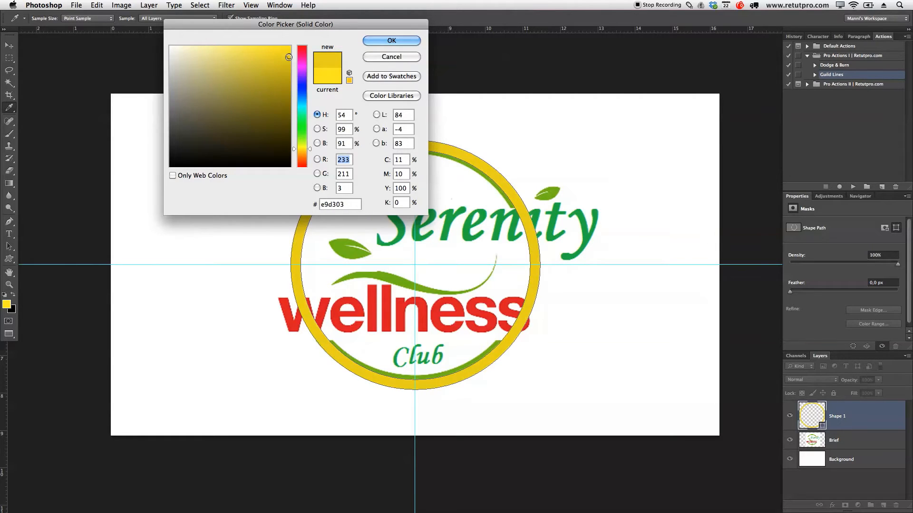
{"action": "left_click", "coordinate": [401, 44]}
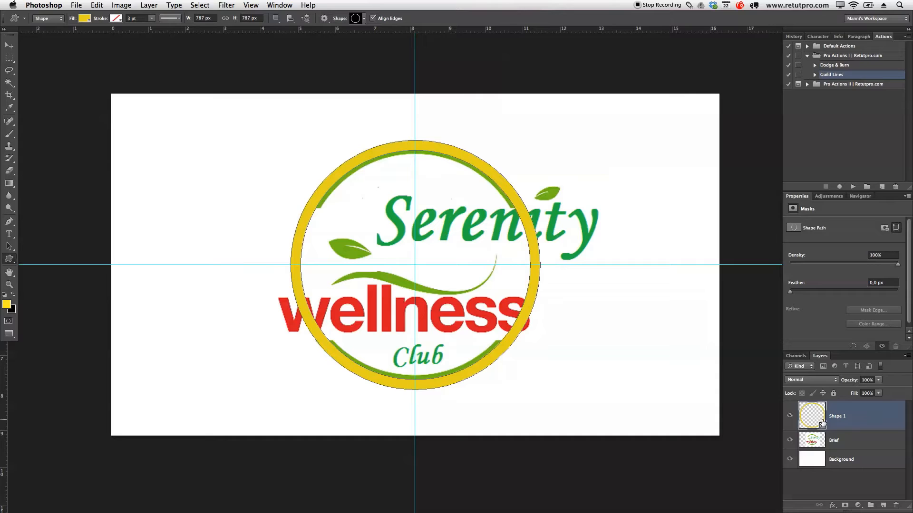
Step: Duplicate the Shape 1 ring layer, then rename the original layer 1 and hide it
{"action": "key", "text": "super+j"}
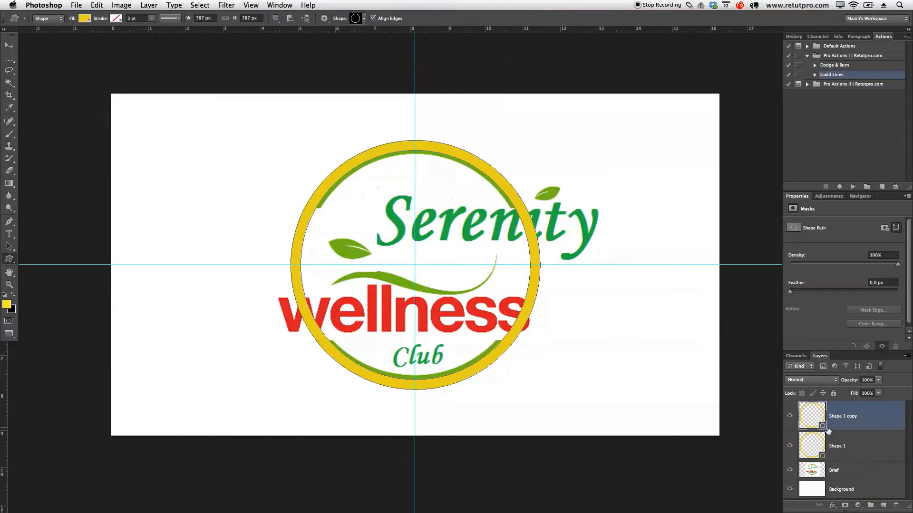
{"action": "double_click", "coordinate": [836, 446]}
{"action": "type", "text": "1"}
{"action": "key", "text": "Return"}
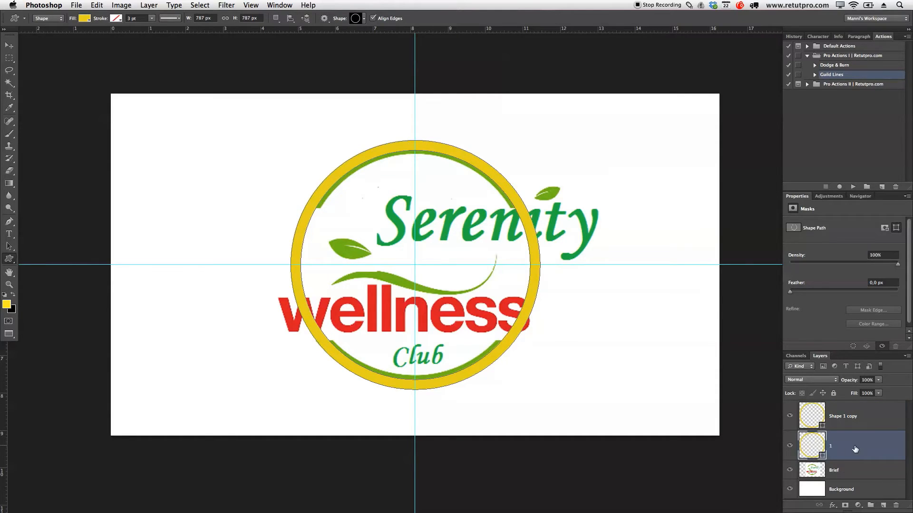
{"action": "left_click", "coordinate": [790, 446]}
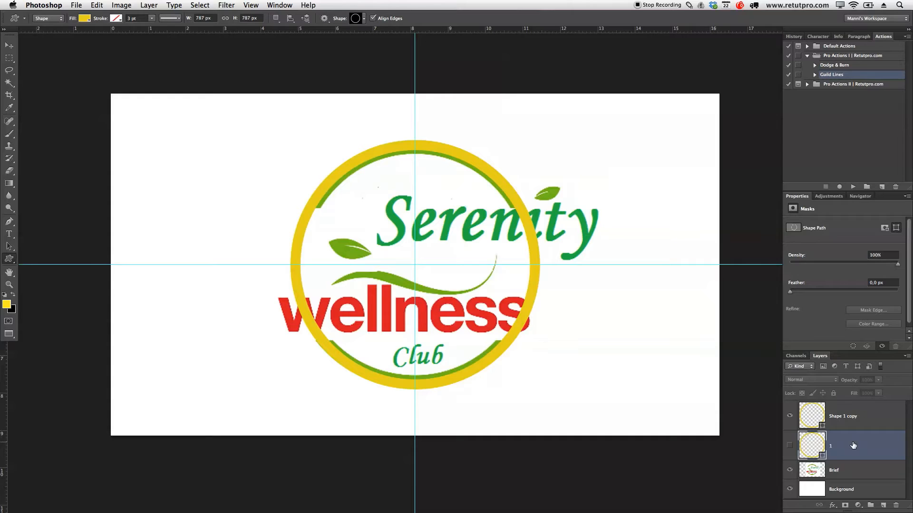
Step: Rasterize the Shape 1 copy layer and rename it 2
{"action": "left_click", "coordinate": [855, 419]}
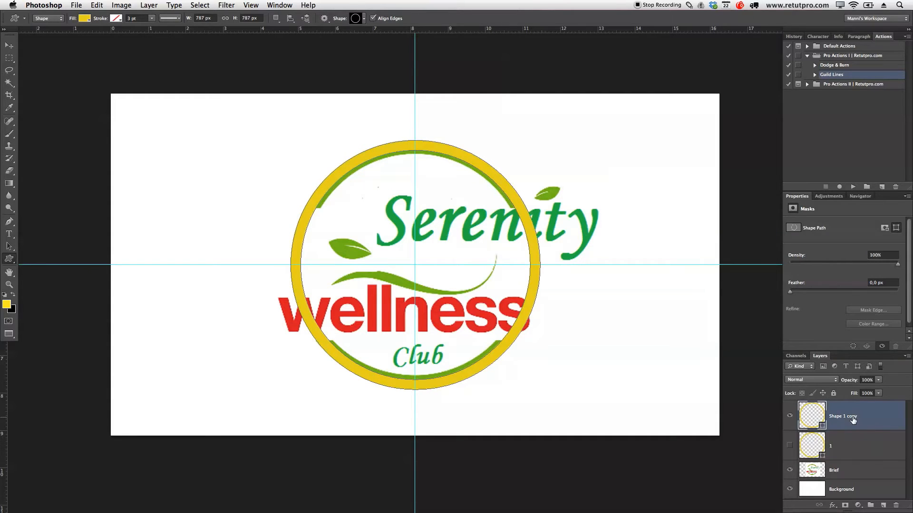
{"action": "right_click", "coordinate": [853, 420]}
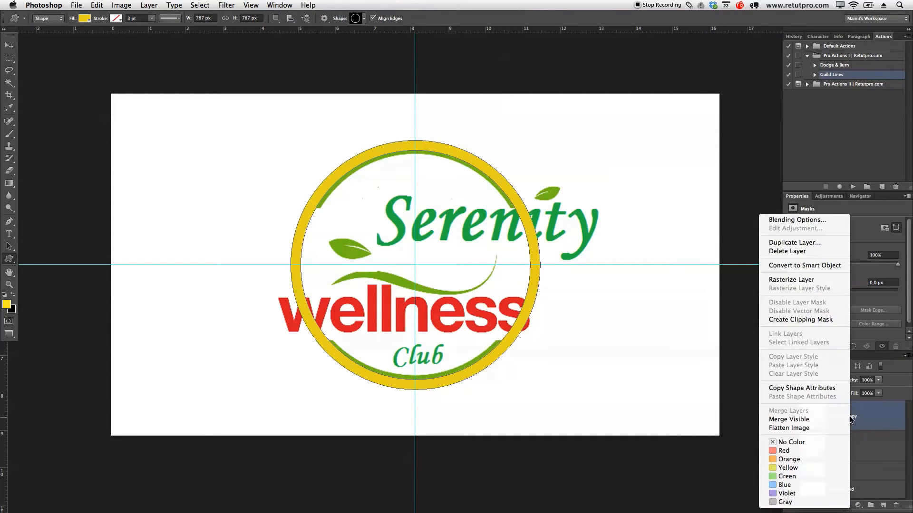
{"action": "left_click", "coordinate": [813, 284]}
{"action": "double_click", "coordinate": [854, 409]}
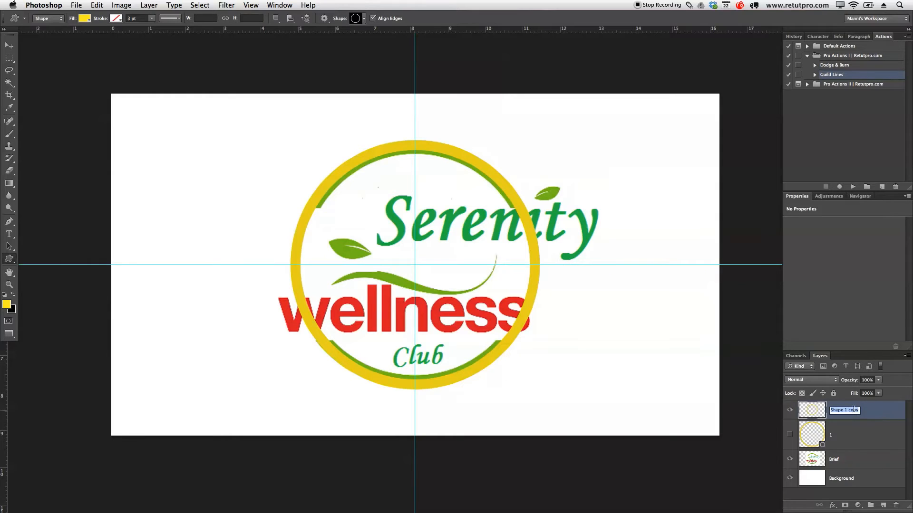
{"action": "key", "text": "BackSpace"}
{"action": "type", "text": "2"}
{"action": "key", "text": "Return"}
Step: Enlarge the layer list by shrinking the Actions and Properties areas above it
{"action": "left_click_drag", "start_coordinate": [811, 192], "coordinate": [813, 85]}
{"action": "left_click_drag", "start_coordinate": [854, 351], "coordinate": [854, 272]}
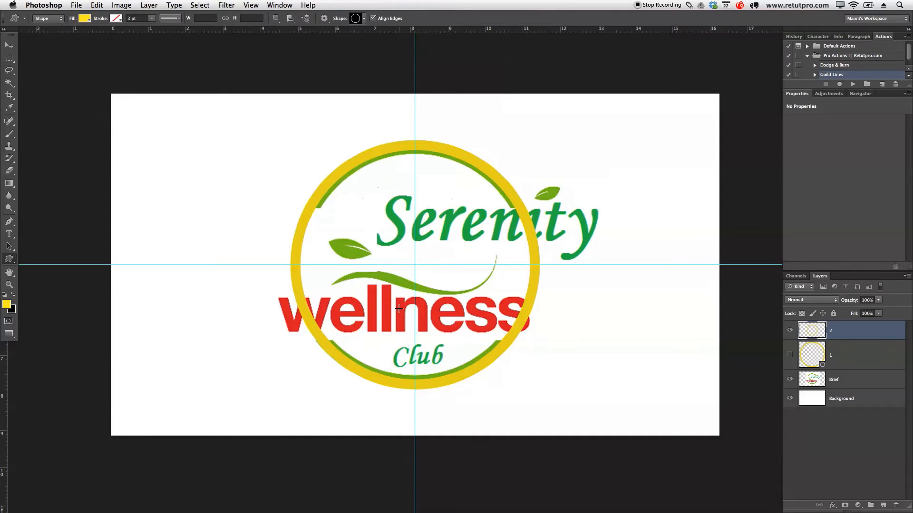
Step: Create a wide text box across the lower half of the ring containing the word "wellness"
{"action": "key", "text": "t"}
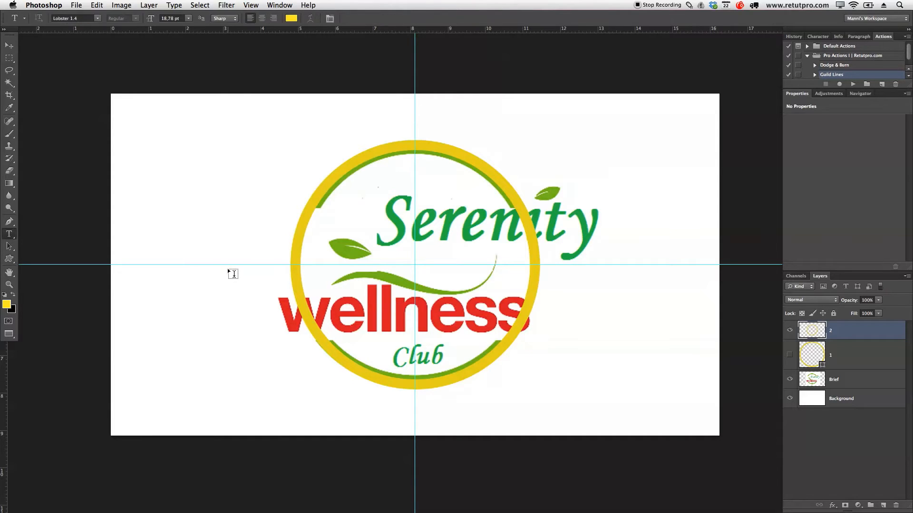
{"action": "left_click", "coordinate": [10, 246]}
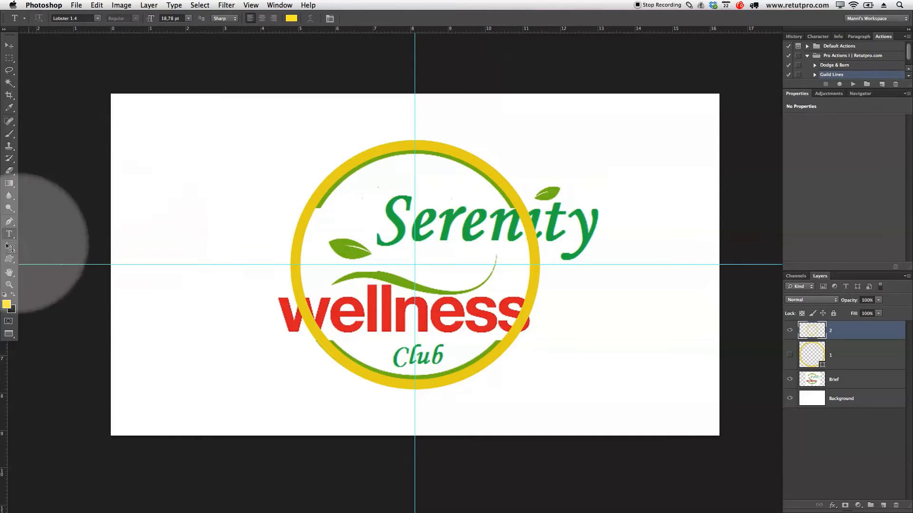
{"action": "left_click_drag", "start_coordinate": [244, 265], "coordinate": [633, 372]}
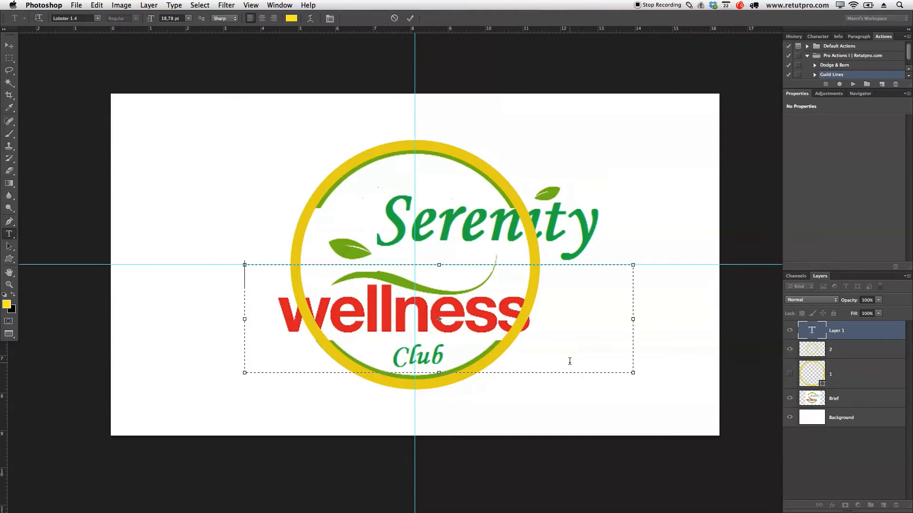
{"action": "type", "text": "wellness"}
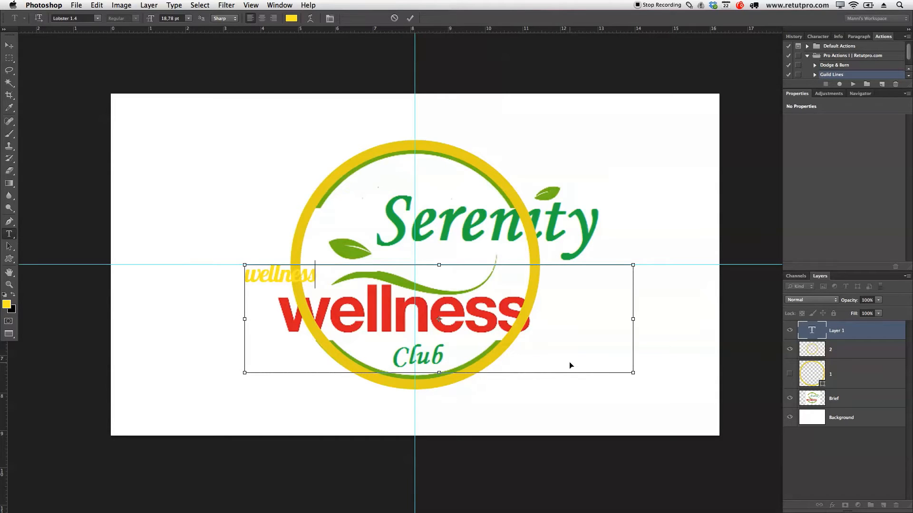
Step: Recolour the whole new wellness text to the dark red be0404
{"action": "key", "text": "super+a"}
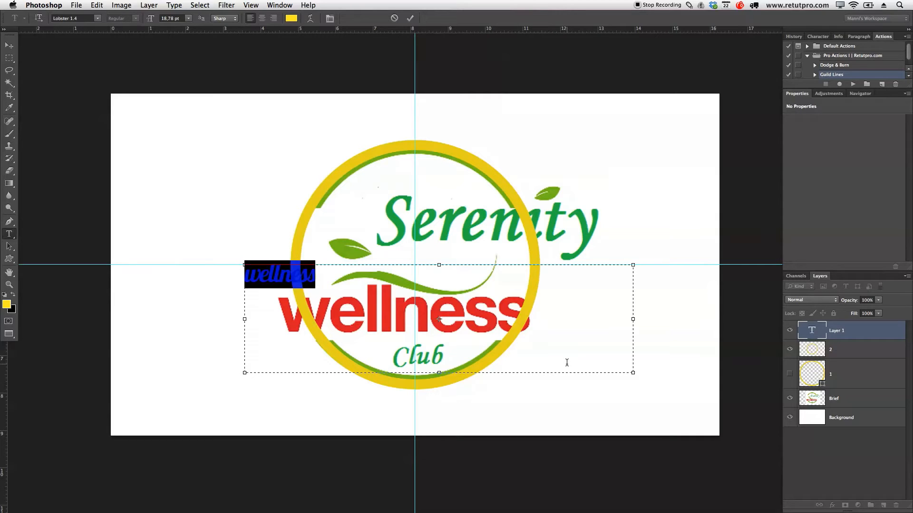
{"action": "left_click", "coordinate": [291, 18]}
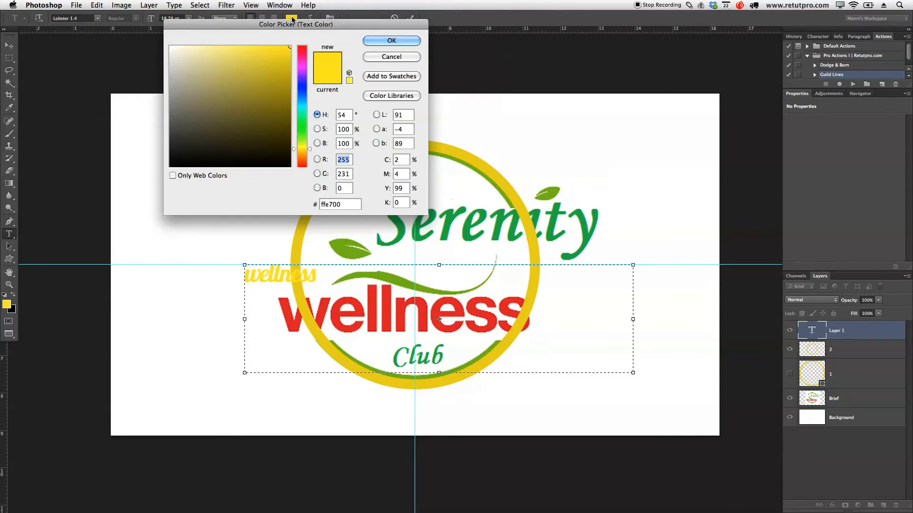
{"action": "left_click", "coordinate": [272, 83]}
{"action": "mouse_move", "coordinate": [272, 82]}
{"action": "left_mouse_down"}
{"action": "mouse_move", "coordinate": [302, 46]}
{"action": "mouse_move", "coordinate": [287, 80]}
{"action": "left_mouse_up"}
{"action": "left_click", "coordinate": [287, 65]}
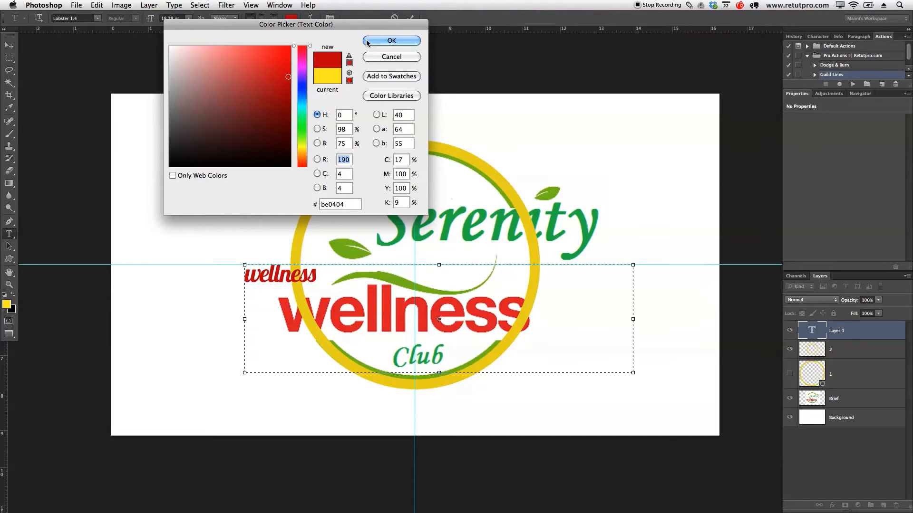
{"action": "left_click", "coordinate": [391, 40]}
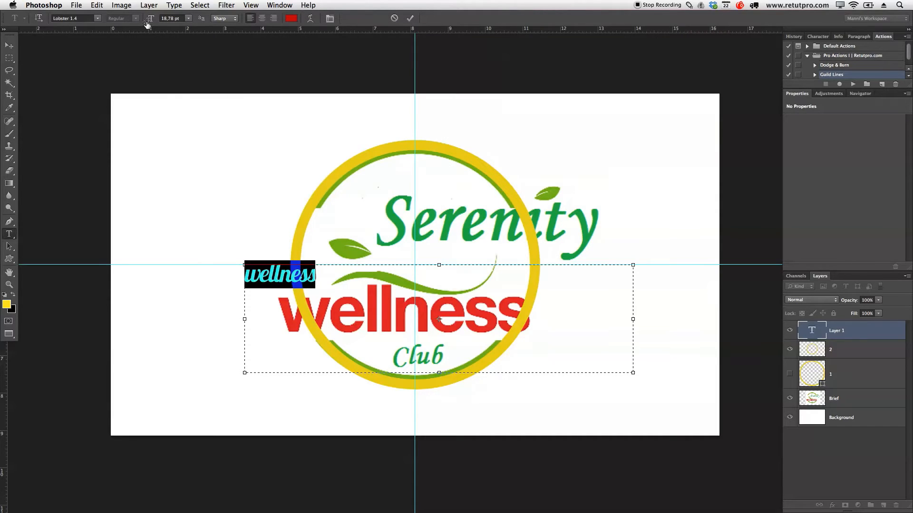
Step: Enlarge the wellness text to 65.78 pt and set its font to Arial Black
{"action": "left_click_drag", "start_coordinate": [150, 19], "coordinate": [171, 19]}
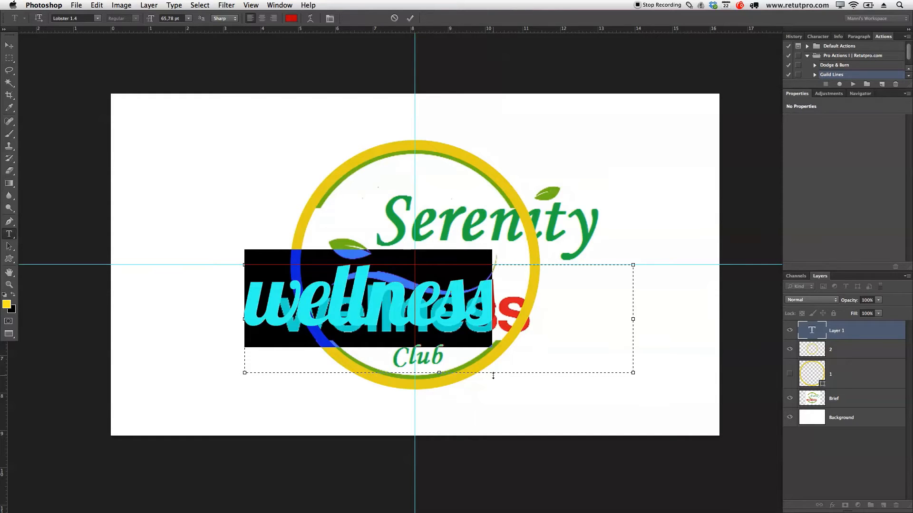
{"action": "left_click", "coordinate": [98, 19]}
{"action": "scroll", "coordinate": [133, 4], "scroll_direction": "up", "scroll_amount": 20}
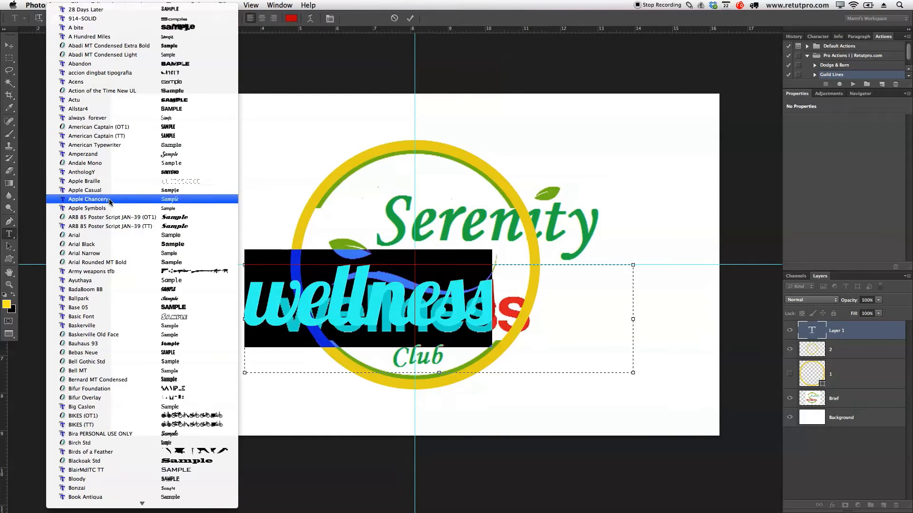
{"action": "left_click", "coordinate": [113, 245]}
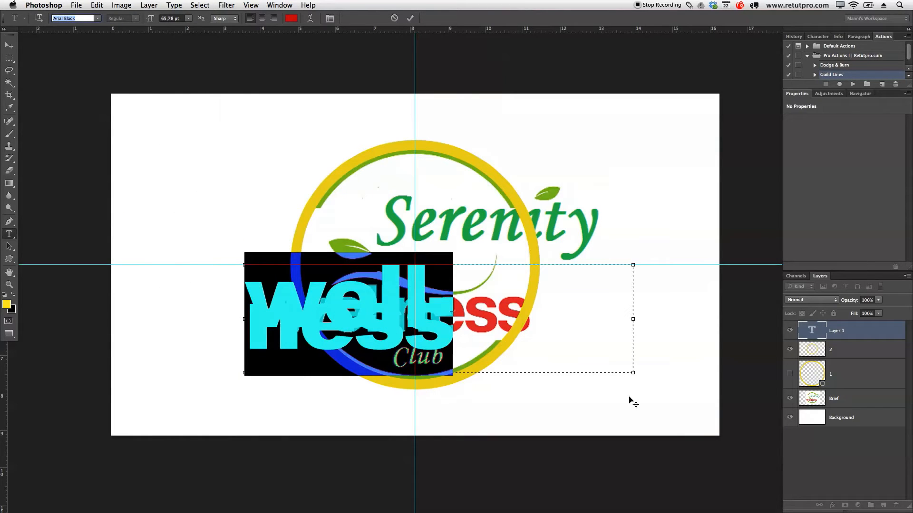
Step: Reduce the wellness text to 48.78 pt and move it just below the brief's wellness word, over Club
{"action": "left_click", "coordinate": [634, 375]}
{"action": "left_click_drag", "start_coordinate": [634, 375], "coordinate": [71, 142]}
{"action": "left_click_drag", "start_coordinate": [153, 19], "coordinate": [146, 19]}
{"action": "left_click_drag", "start_coordinate": [146, 19], "coordinate": [143, 19]}
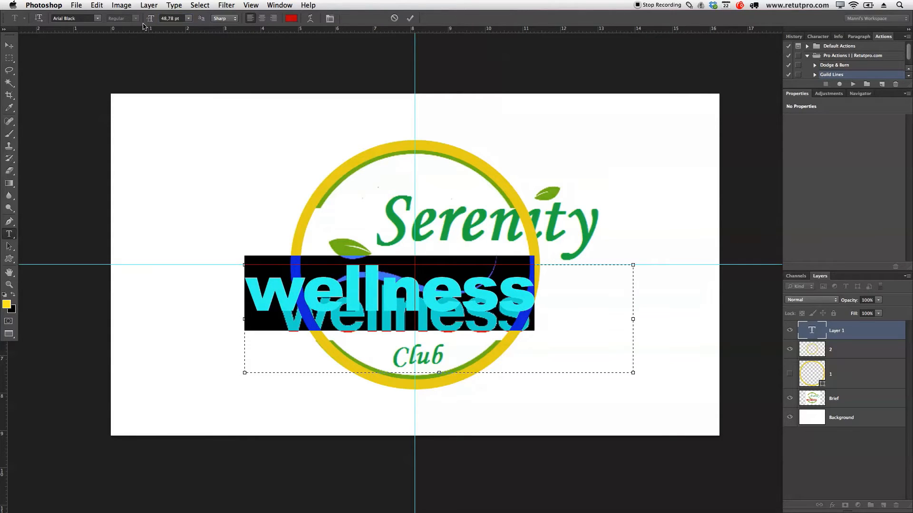
{"action": "left_click", "coordinate": [409, 19]}
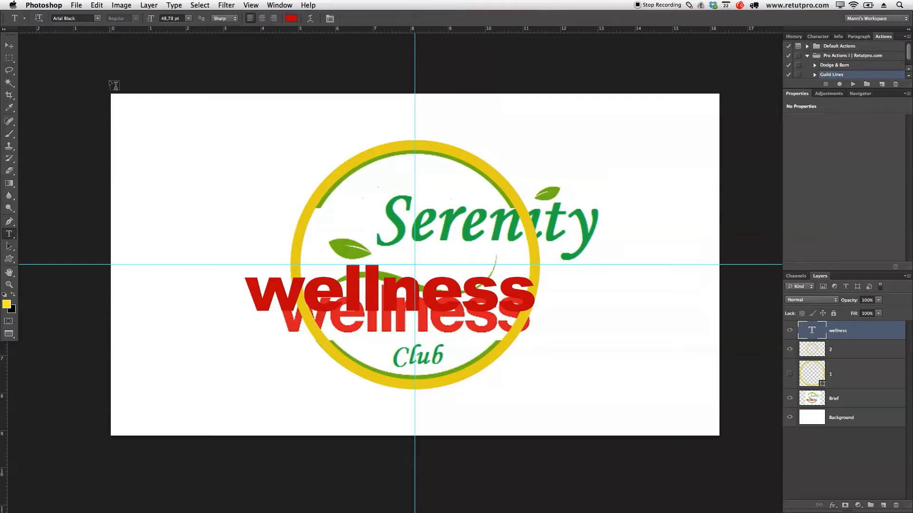
{"action": "left_click", "coordinate": [10, 45]}
{"action": "left_click_drag", "start_coordinate": [357, 303], "coordinate": [379, 375]}
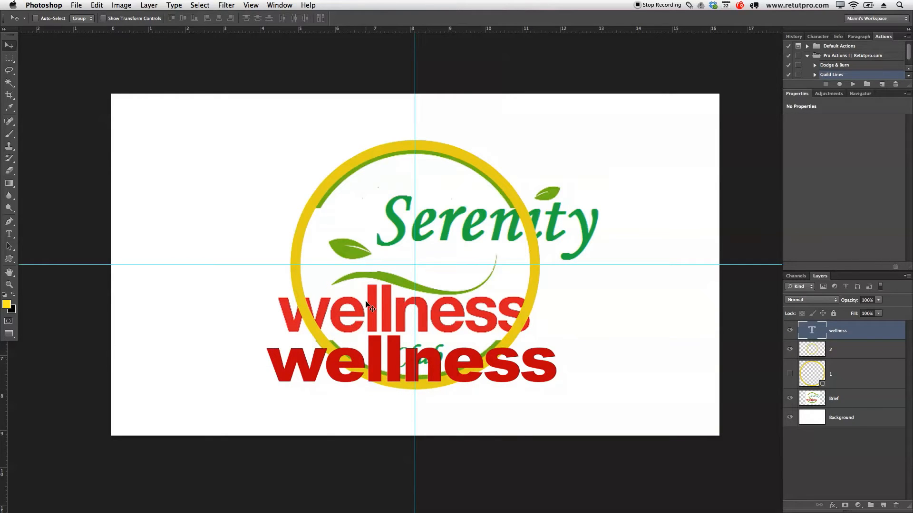
Step: Reduce the new wellness text's size to 43.78 pt
{"action": "key", "text": "t"}
{"action": "left_click", "coordinate": [401, 362]}
{"action": "key", "text": "super+a"}
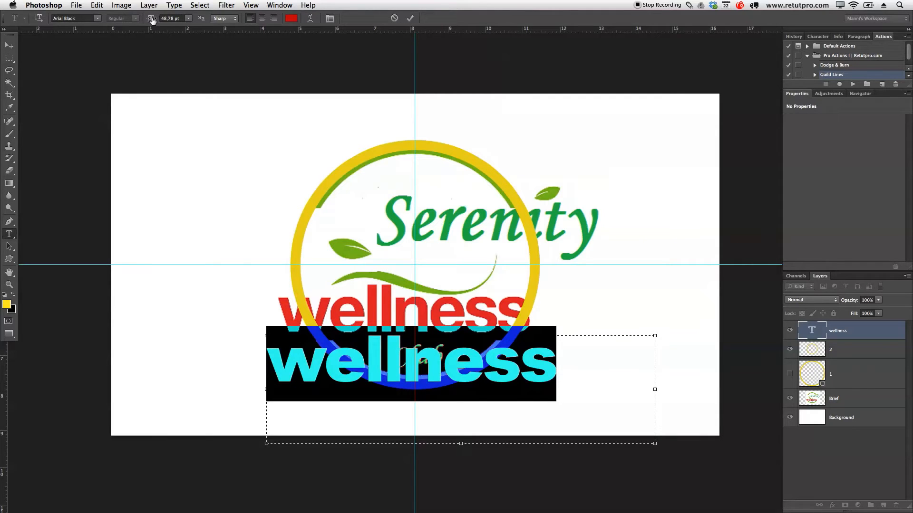
{"action": "left_click_drag", "start_coordinate": [153, 20], "coordinate": [151, 20]}
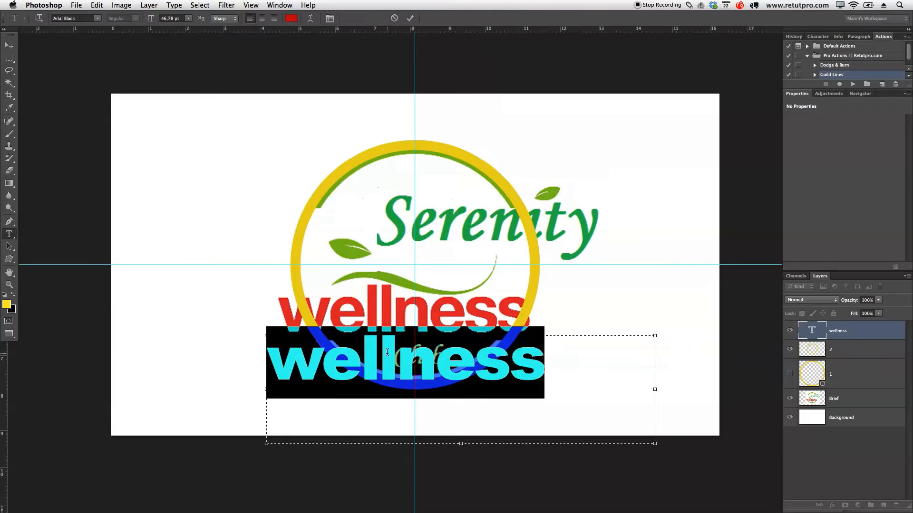
{"action": "left_click_drag", "start_coordinate": [153, 19], "coordinate": [151, 21]}
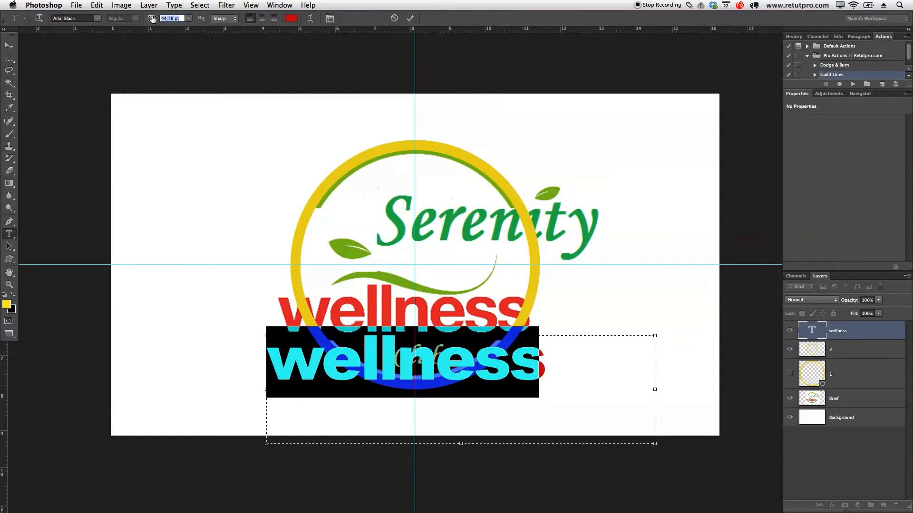
{"action": "left_click_drag", "start_coordinate": [557, 375], "coordinate": [268, 344]}
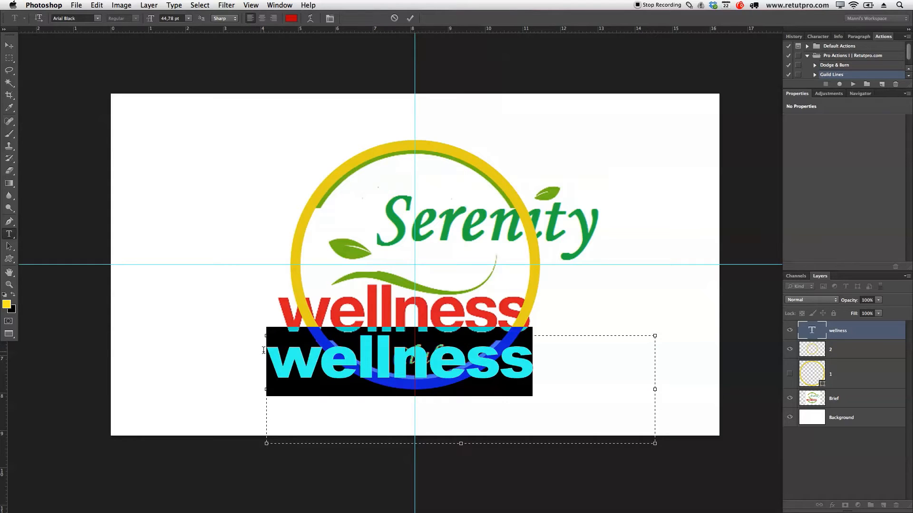
{"action": "left_click_drag", "start_coordinate": [150, 20], "coordinate": [149, 21]}
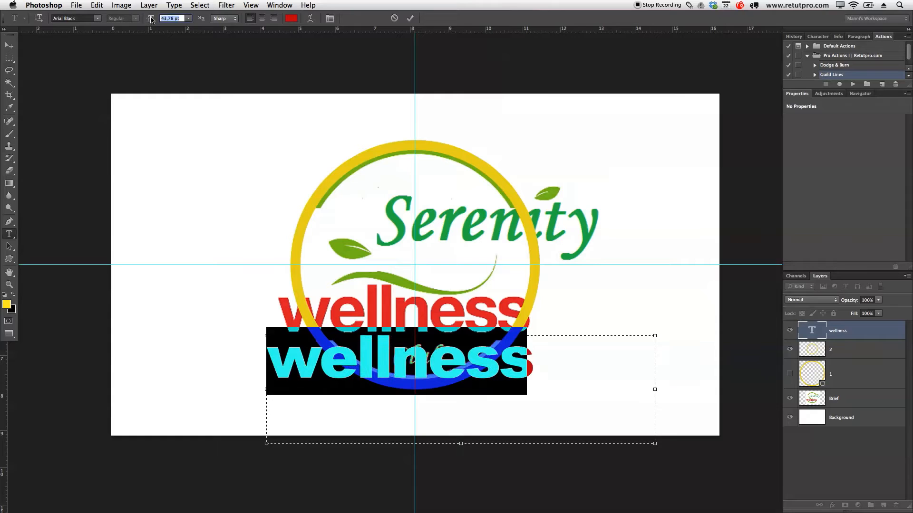
{"action": "left_click", "coordinate": [411, 19]}
Step: Move the new wellness text up over the brief's wellness word, aligning their left edges
{"action": "key", "text": "v"}
{"action": "left_click_drag", "start_coordinate": [504, 369], "coordinate": [512, 325]}
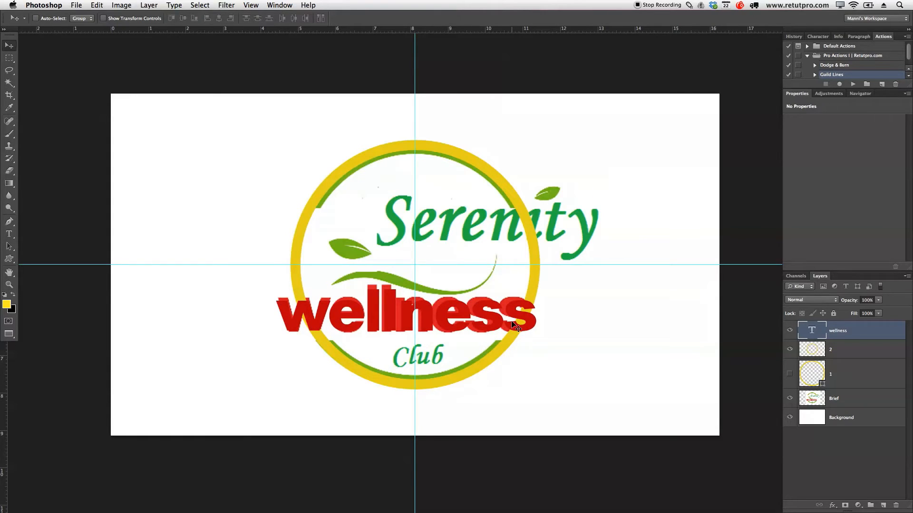
{"action": "key", "text": "Right"}
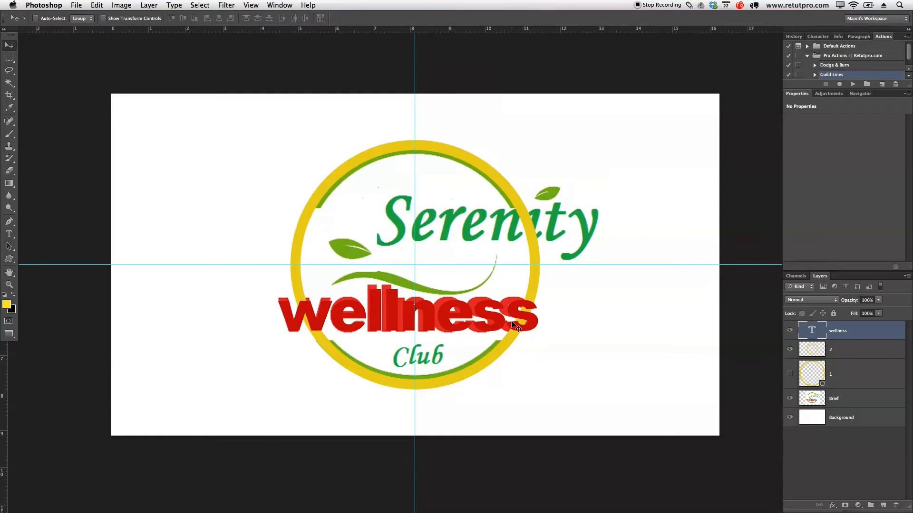
Step: Create a wide text box across the upper half of the ring containing the word "Serenity"
{"action": "key", "text": "t"}
{"action": "left_click_drag", "start_coordinate": [219, 135], "coordinate": [608, 269]}
{"action": "type", "text": "Se"}
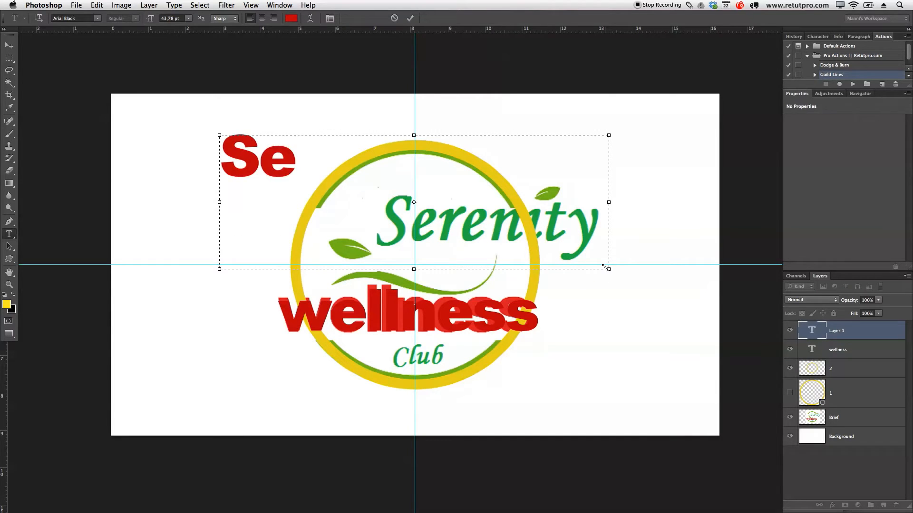
{"action": "type", "text": "ren"}
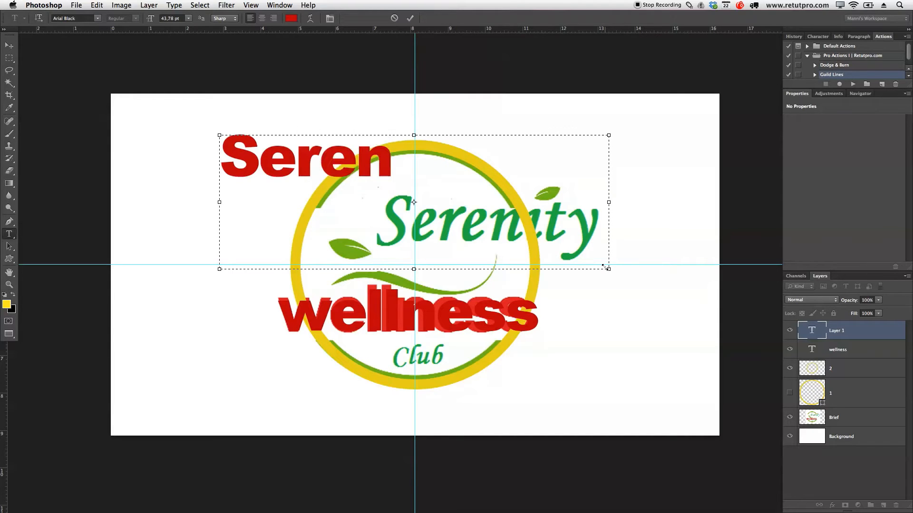
{"action": "type", "text": "ity"}
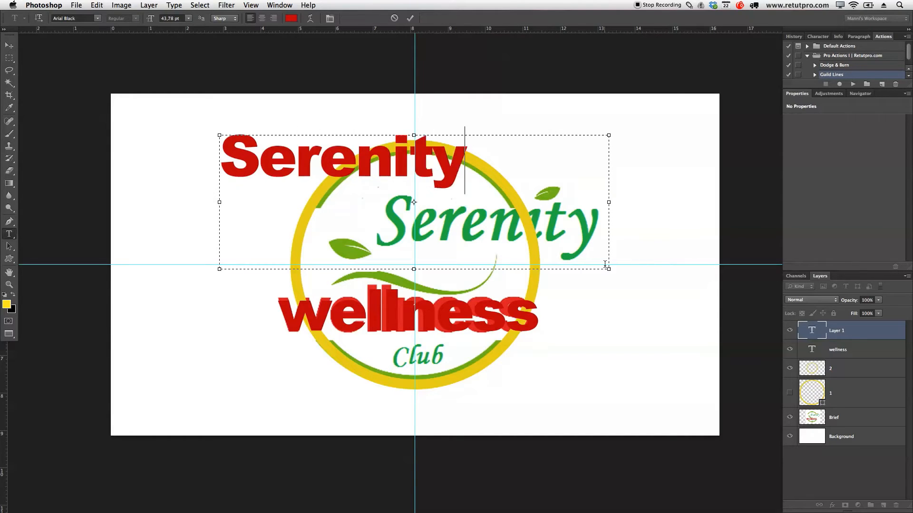
Step: Recolour the whole new Serenity text to the ring's yellow, e9d303
{"action": "left_click_drag", "start_coordinate": [465, 162], "coordinate": [162, 162]}
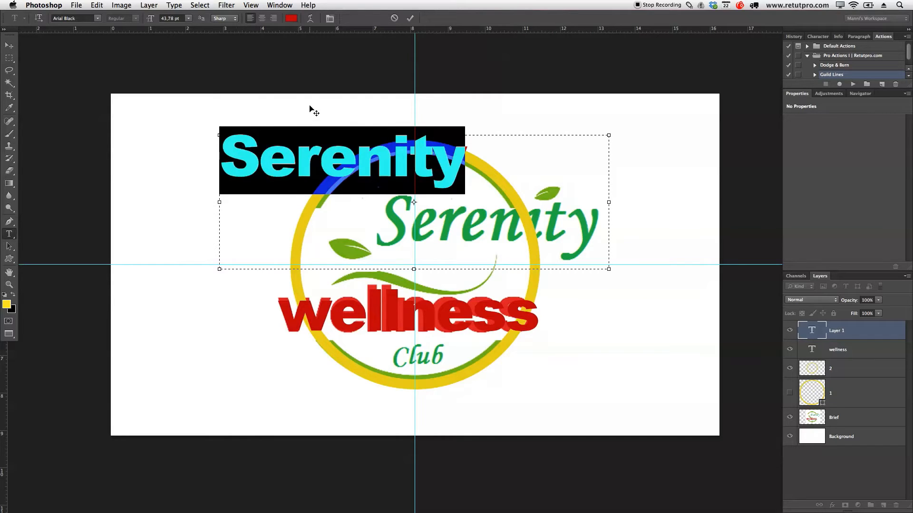
{"action": "left_click", "coordinate": [291, 18]}
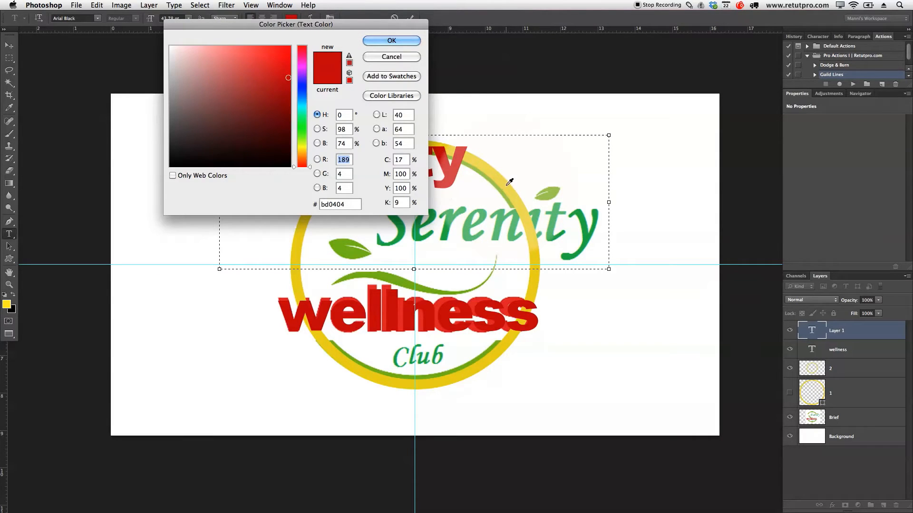
{"action": "left_click", "coordinate": [531, 224]}
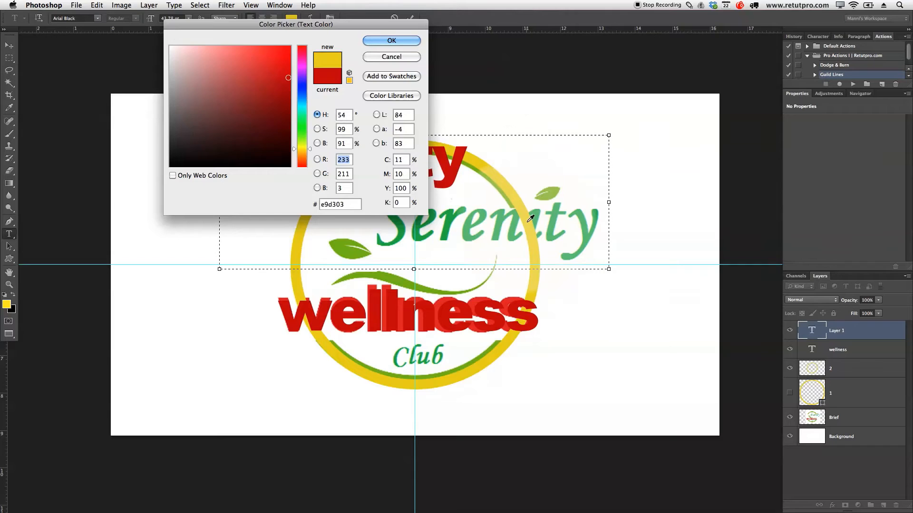
{"action": "left_click", "coordinate": [391, 41]}
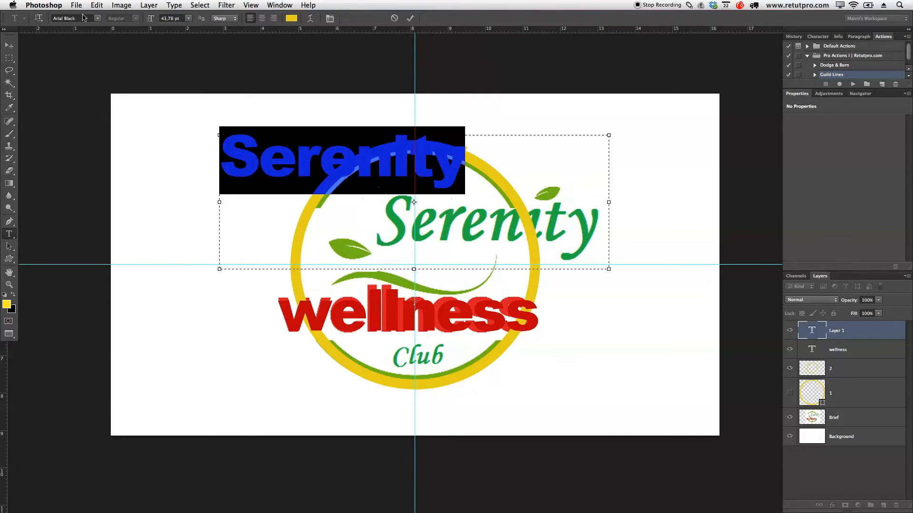
Step: Set the Serenity text's font to Amperzand and enlarge it to 63.78 pt
{"action": "left_click", "coordinate": [97, 22]}
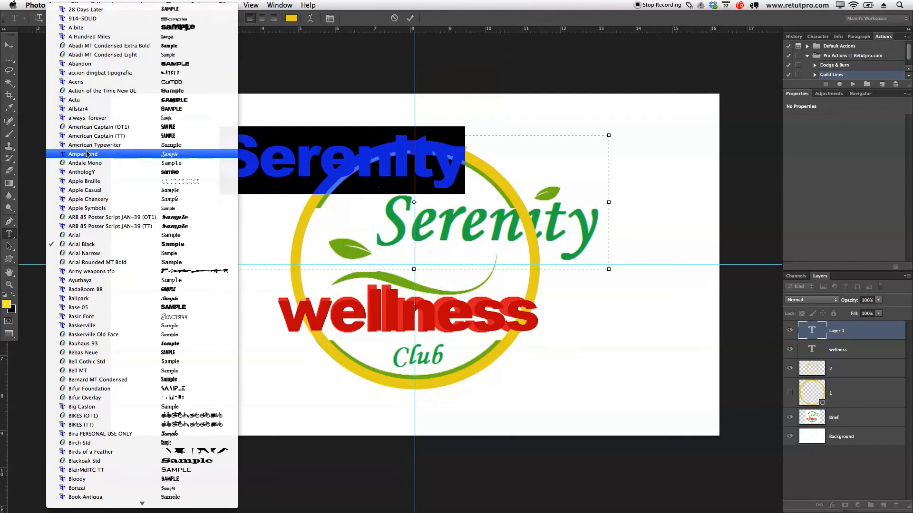
{"action": "left_click", "coordinate": [83, 154]}
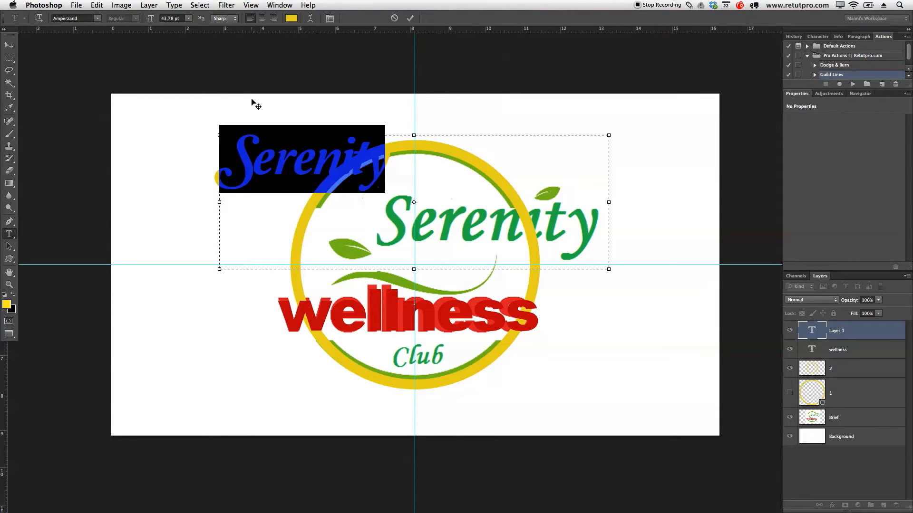
{"action": "left_click_drag", "start_coordinate": [151, 21], "coordinate": [159, 21]}
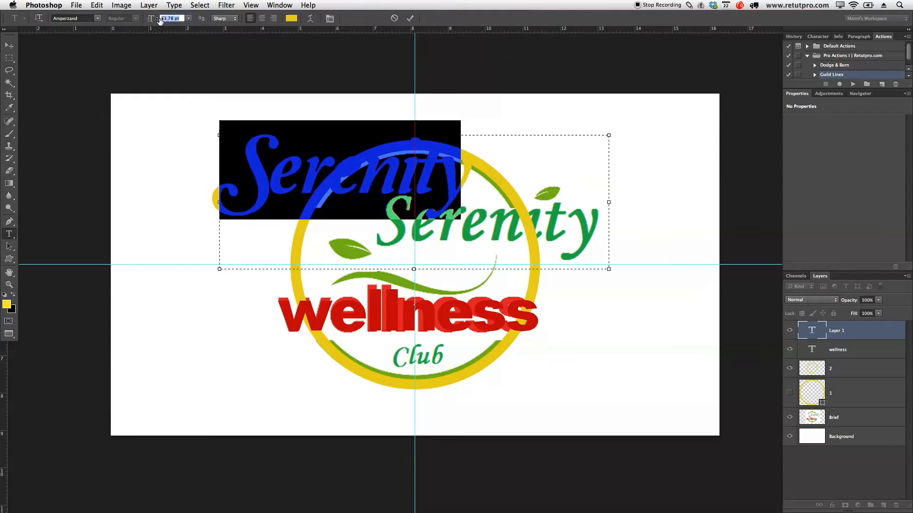
{"action": "left_click", "coordinate": [411, 17]}
Step: Move the yellow Serenity text down into the ring, just above the wellness text
{"action": "key", "text": "v"}
{"action": "left_click_drag", "start_coordinate": [369, 177], "coordinate": [398, 171]}
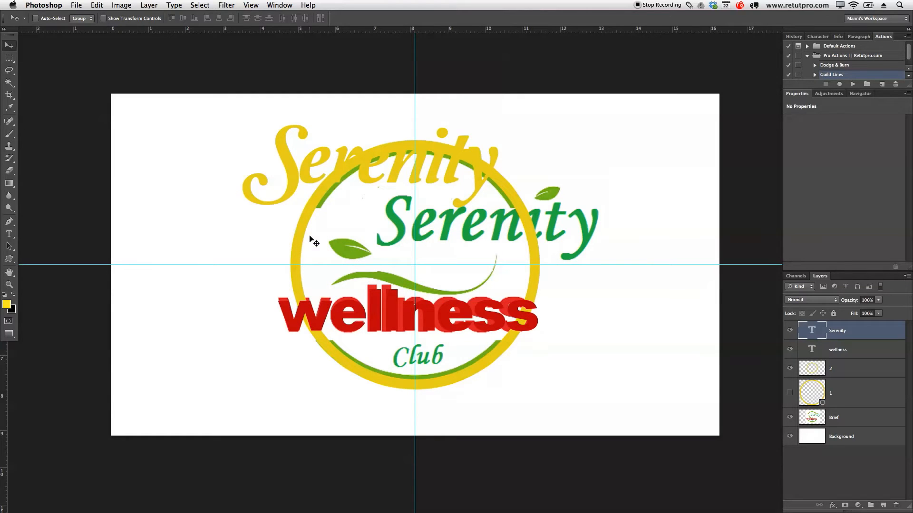
{"action": "left_click_drag", "start_coordinate": [358, 182], "coordinate": [438, 256]}
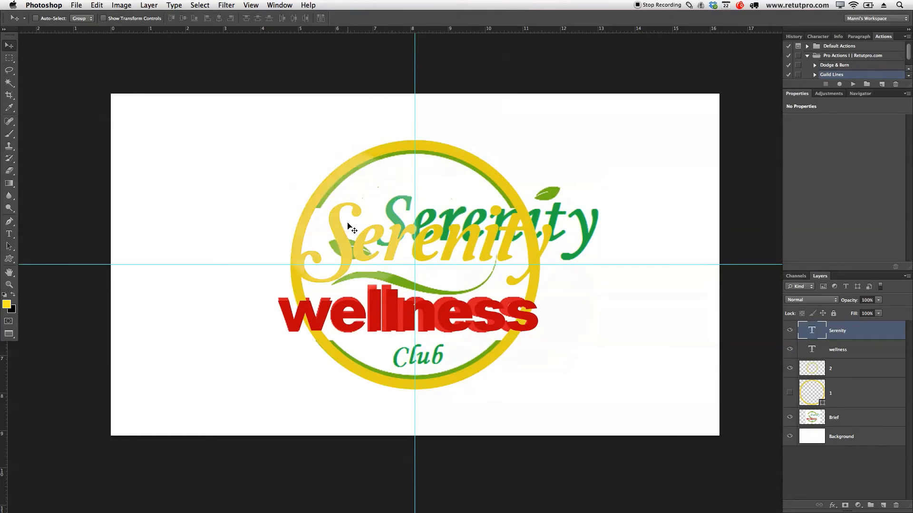
{"action": "left_click_drag", "start_coordinate": [411, 239], "coordinate": [416, 237]}
Step: Enlarge the yellow Serenity text to 65.78 pt
{"action": "key", "text": "t"}
{"action": "left_click", "coordinate": [449, 238]}
{"action": "left_click_drag", "start_coordinate": [576, 240], "coordinate": [276, 245]}
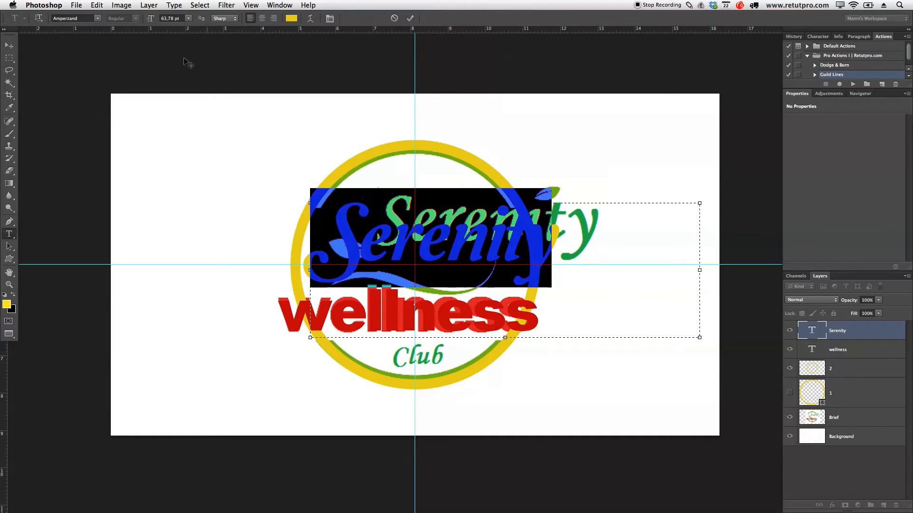
{"action": "left_click_drag", "start_coordinate": [150, 22], "coordinate": [153, 21]}
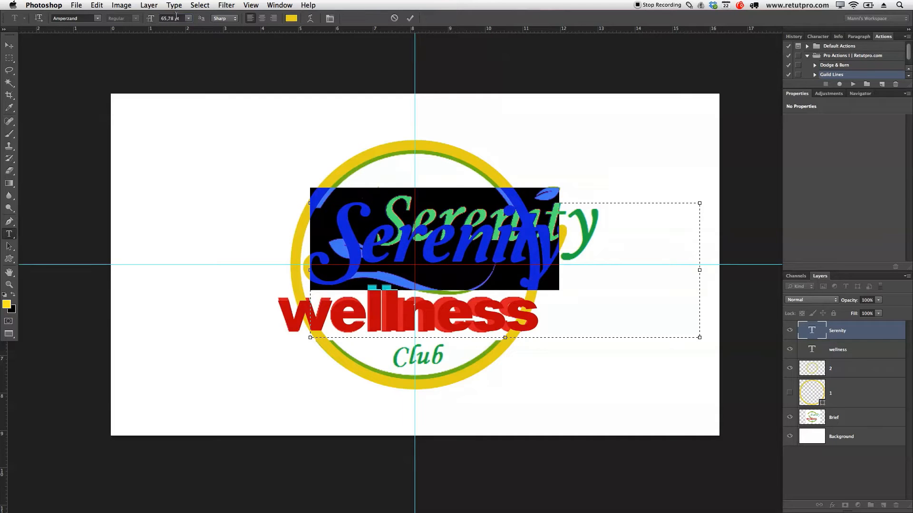
{"action": "left_click", "coordinate": [410, 18]}
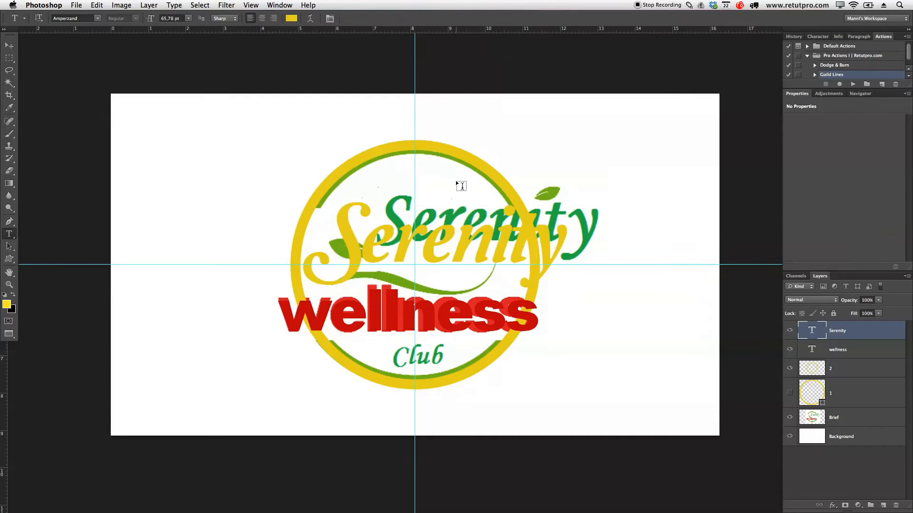
Step: Fine-tune the Serenity text's position so it sits slightly lower above wellness, with its S overlapping the ring's left side
{"action": "key", "text": "v"}
{"action": "mouse_move", "coordinate": [482, 257]}
{"action": "left_mouse_down"}
{"action": "mouse_move", "coordinate": [494, 258]}
{"action": "mouse_move", "coordinate": [480, 257]}
{"action": "left_mouse_up"}
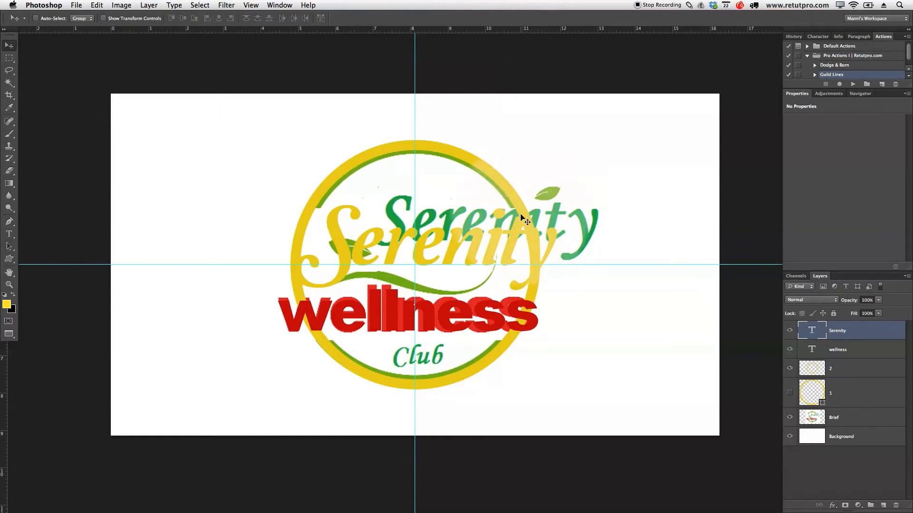
{"action": "left_click_drag", "start_coordinate": [516, 229], "coordinate": [520, 229]}
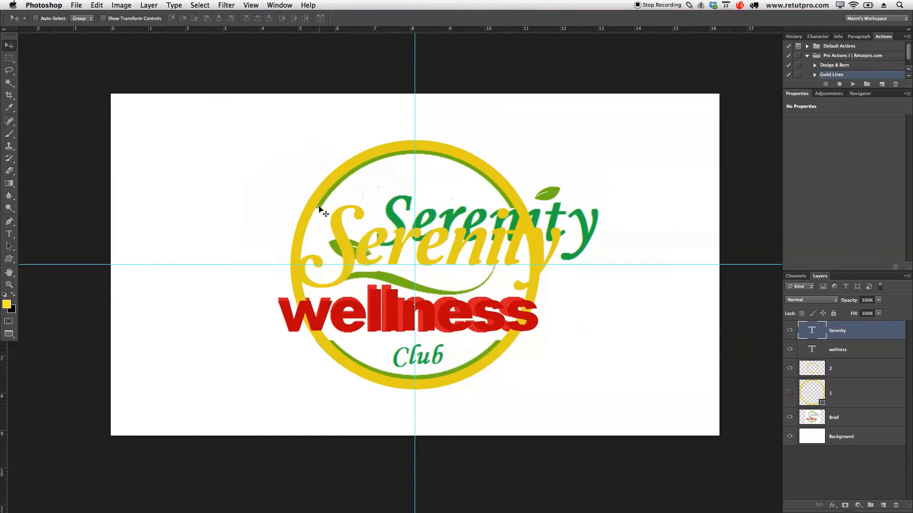
Step: Hide the Serenity and wellness text layers, leaving the Brief layer visible beneath the yellow ring
{"action": "left_click", "coordinate": [789, 418]}
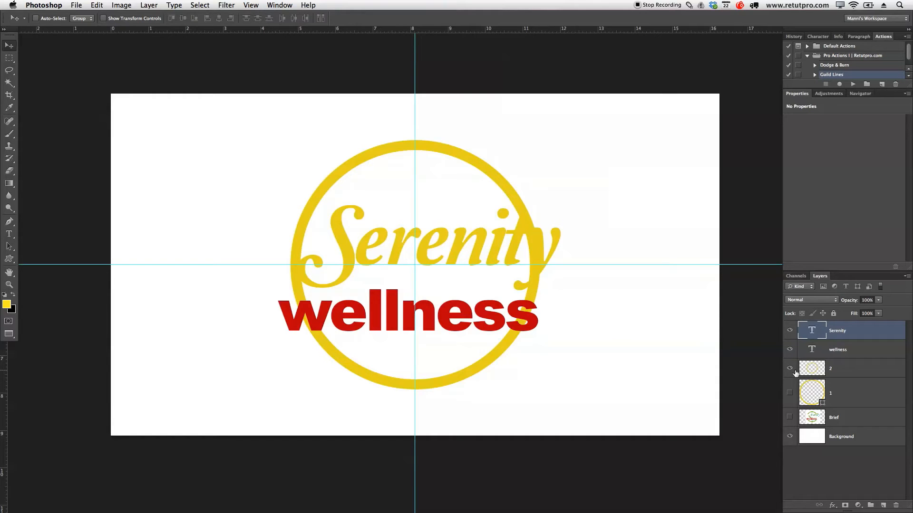
{"action": "left_click", "coordinate": [840, 351]}
{"action": "left_click", "coordinate": [789, 331]}
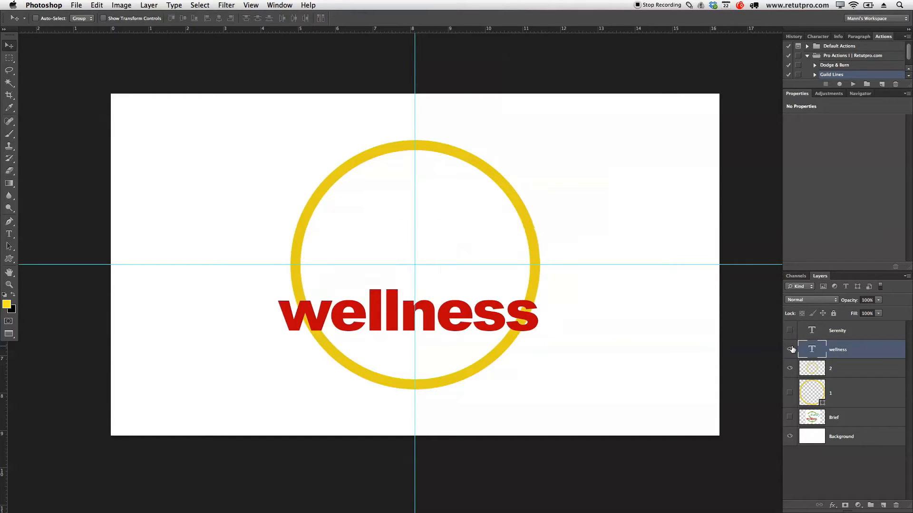
{"action": "left_click", "coordinate": [789, 349]}
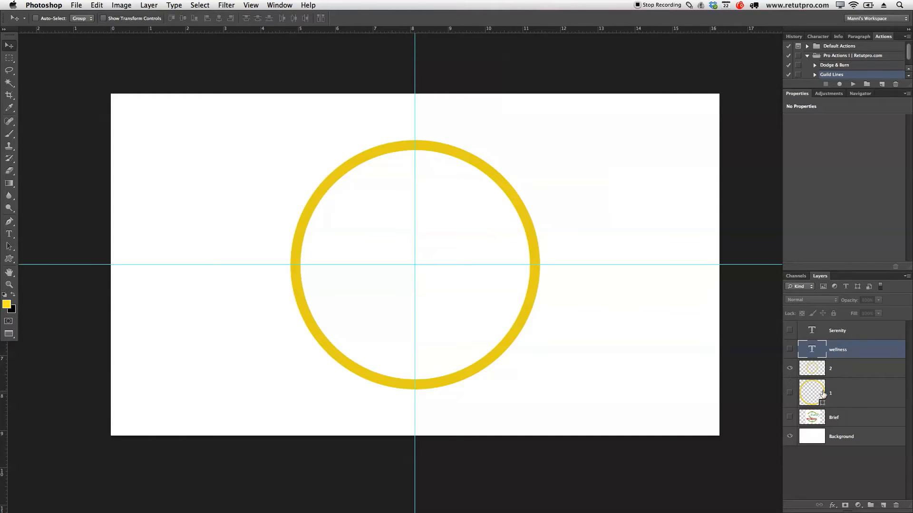
{"action": "double_click", "coordinate": [831, 371]}
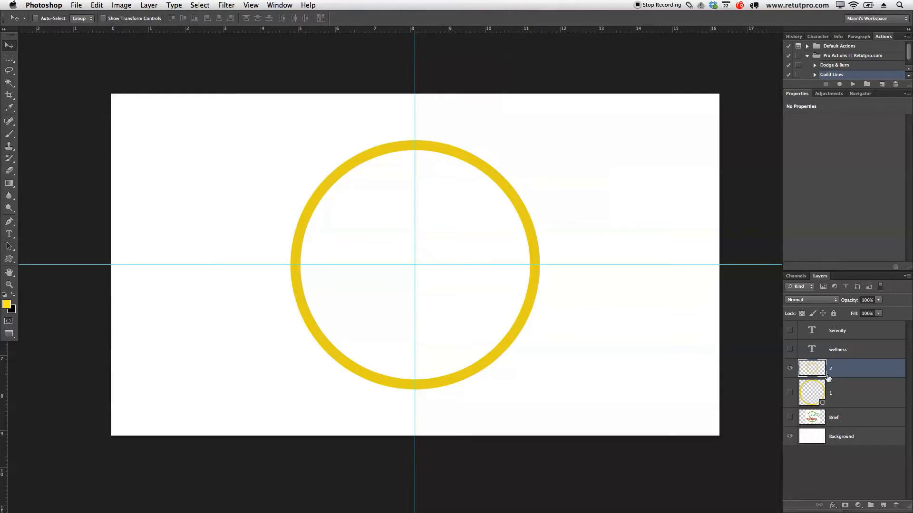
{"action": "left_click", "coordinate": [789, 417]}
{"action": "left_click", "coordinate": [861, 425]}
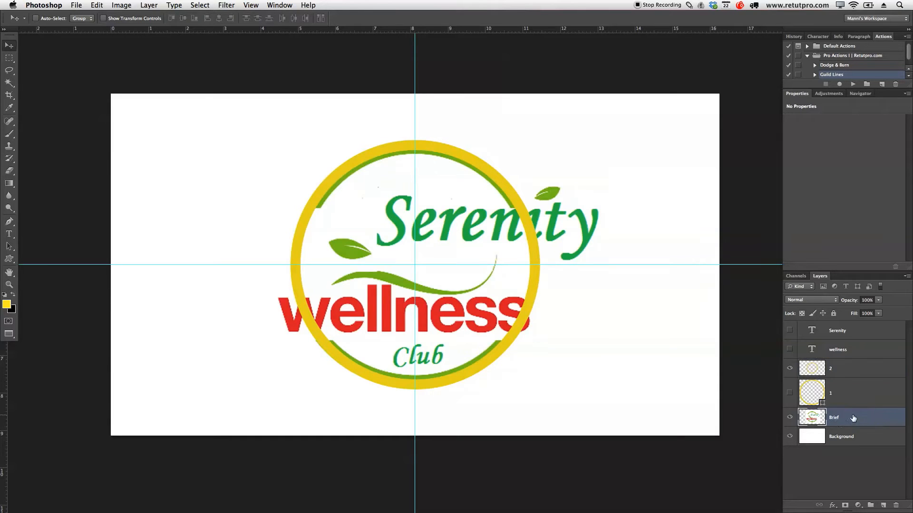
Step: Delete the middle band of the ring on layer 2 with a rectangular selection matching the gaps in the brief's ring, then deselect
{"action": "key", "text": "m"}
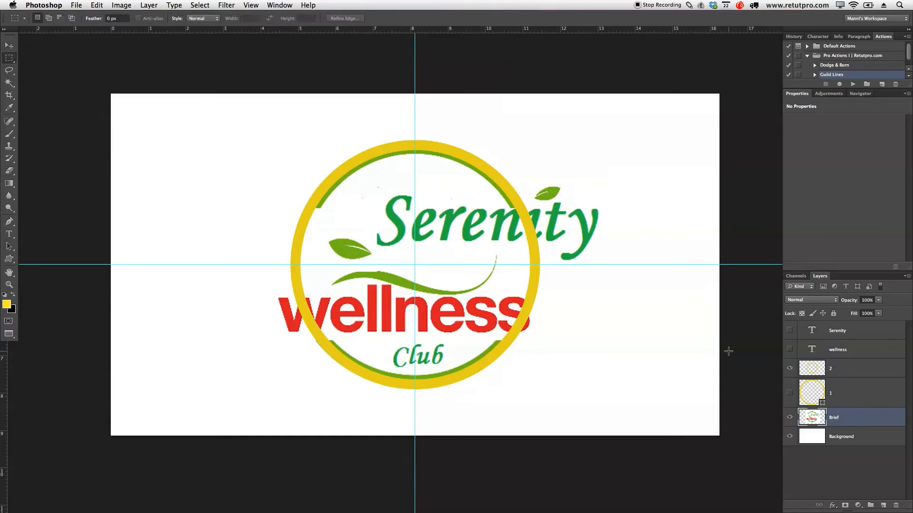
{"action": "left_click", "coordinate": [844, 373]}
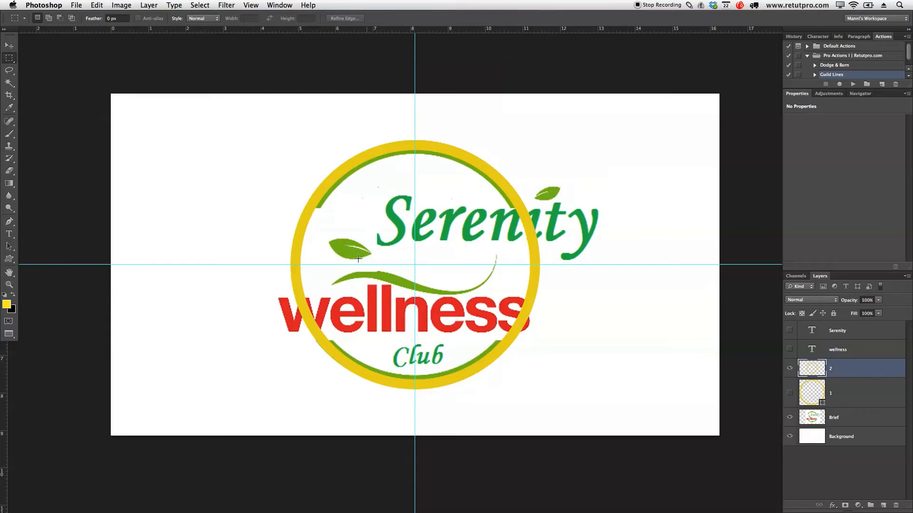
{"action": "left_click_drag", "start_coordinate": [291, 208], "coordinate": [568, 341]}
{"action": "left_click_drag", "start_coordinate": [494, 281], "coordinate": [483, 282]}
{"action": "left_click", "coordinate": [14, 61]}
{"action": "left_click", "coordinate": [56, 56]}
{"action": "key", "text": "Delete"}
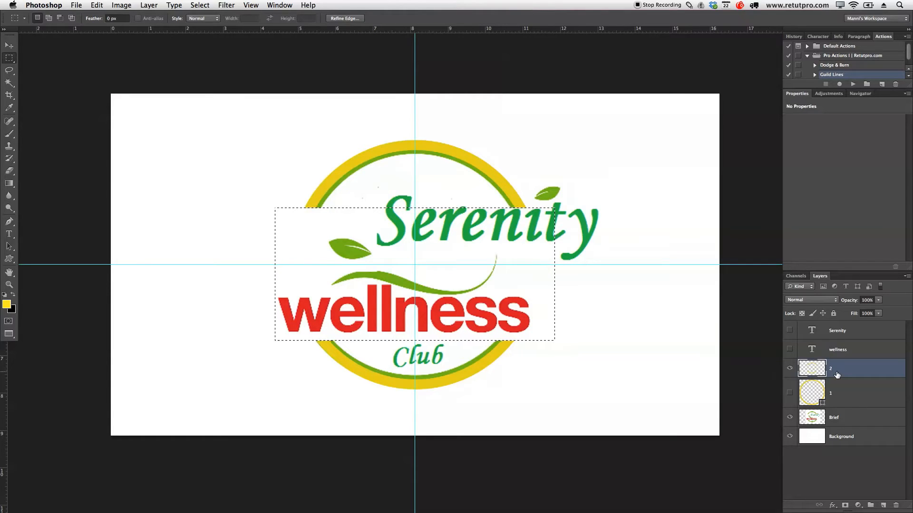
{"action": "key", "text": "ctrl+d"}
Step: Show the Serenity and wellness text layers again and hide the Brief layer
{"action": "left_click", "coordinate": [790, 349]}
{"action": "left_click", "coordinate": [790, 331]}
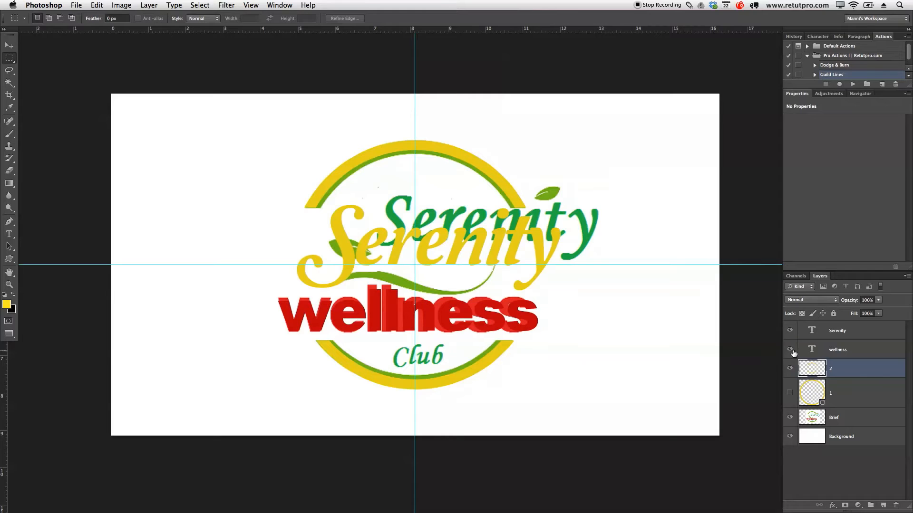
{"action": "left_click", "coordinate": [790, 417]}
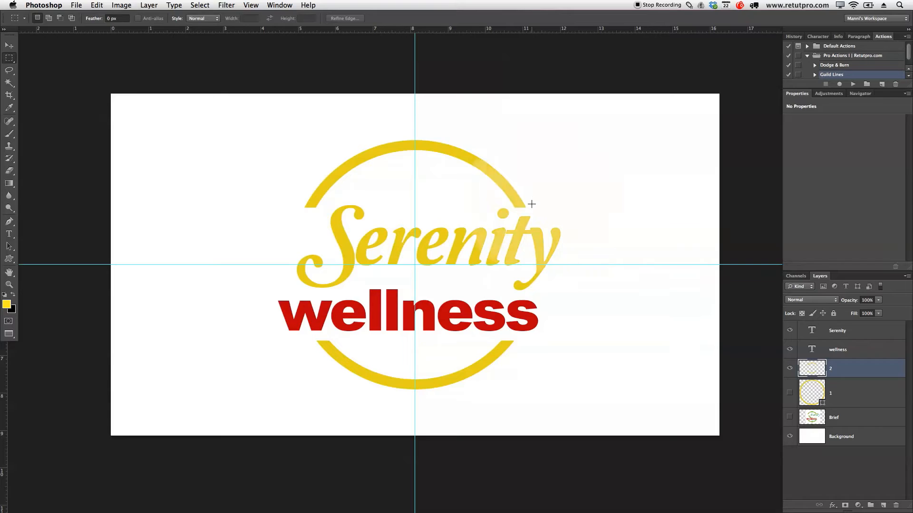
{"action": "key", "text": "v"}
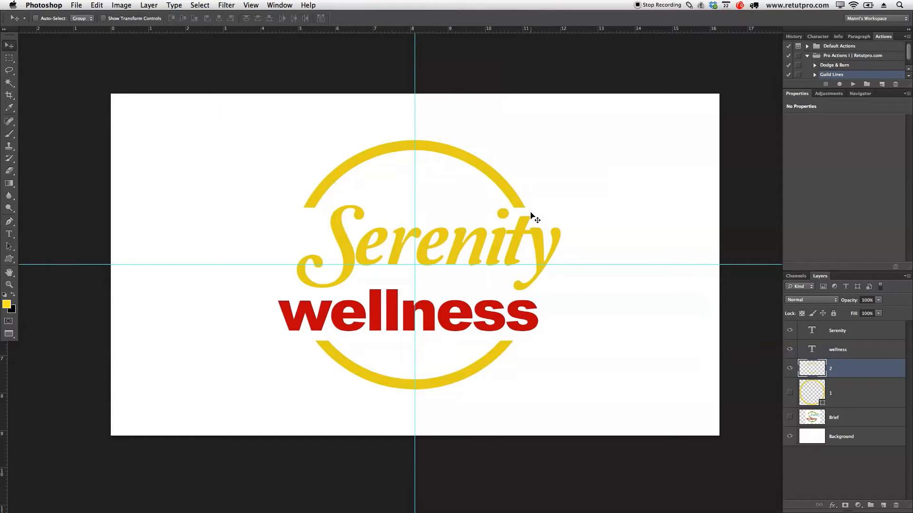
Step: Nudge the Serenity text slightly to the left so it sits more centrally across the ring
{"action": "left_click", "coordinate": [853, 336]}
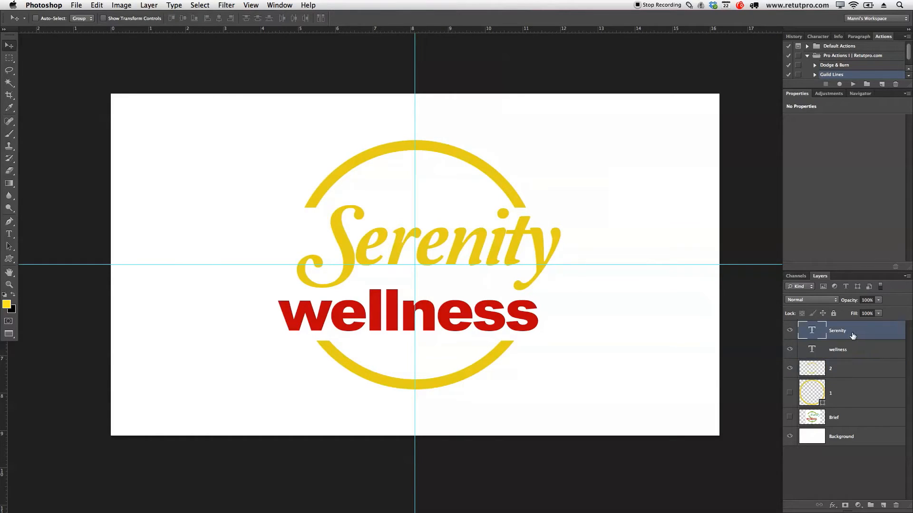
{"action": "key", "text": "Left"}
{"action": "key", "text": "Left"}
{"action": "key", "text": "Left"}
{"action": "key", "text": "Left"}
{"action": "key", "text": "Left"}
{"action": "key", "text": "Left"}
{"action": "key", "text": "Left"}
{"action": "key", "text": "Left"}
{"action": "key", "text": "Left"}
{"action": "key", "text": "Left"}
{"action": "key", "text": "Left"}
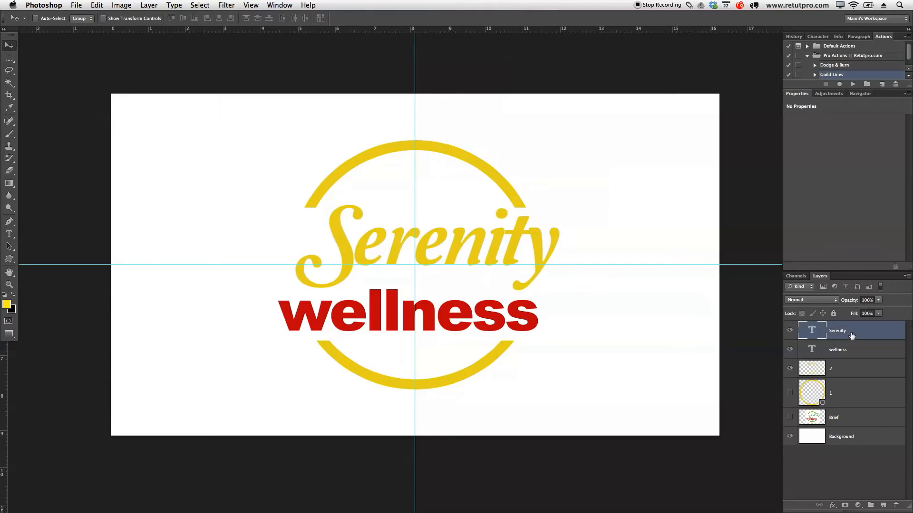
{"action": "key", "text": "Right"}
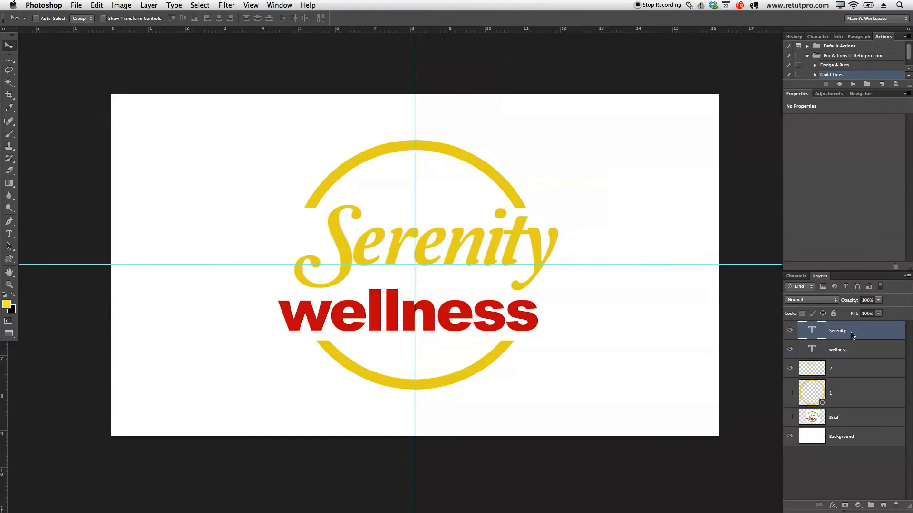
{"action": "key", "text": "Left"}
{"action": "key", "text": "Left"}
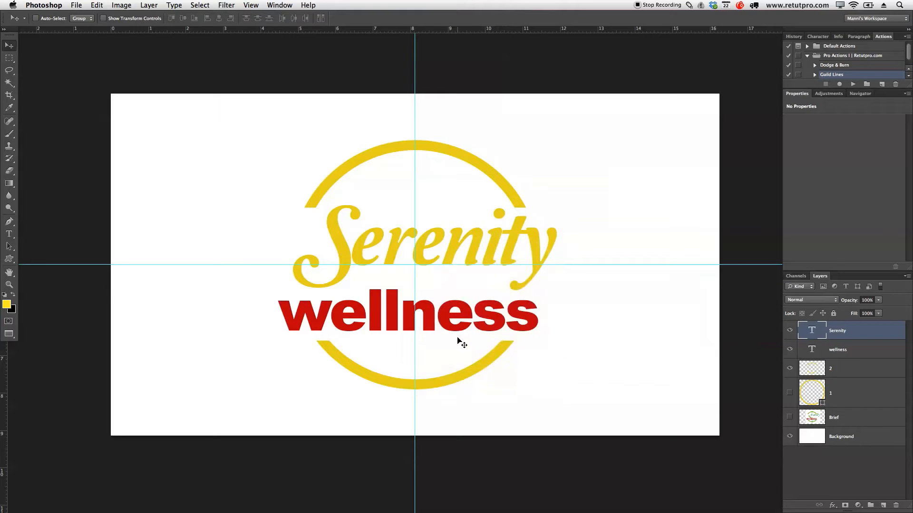
Step: Enlarge the whole word wellness to a font size of 45,78 pt and commit the edit
{"action": "key", "text": "t"}
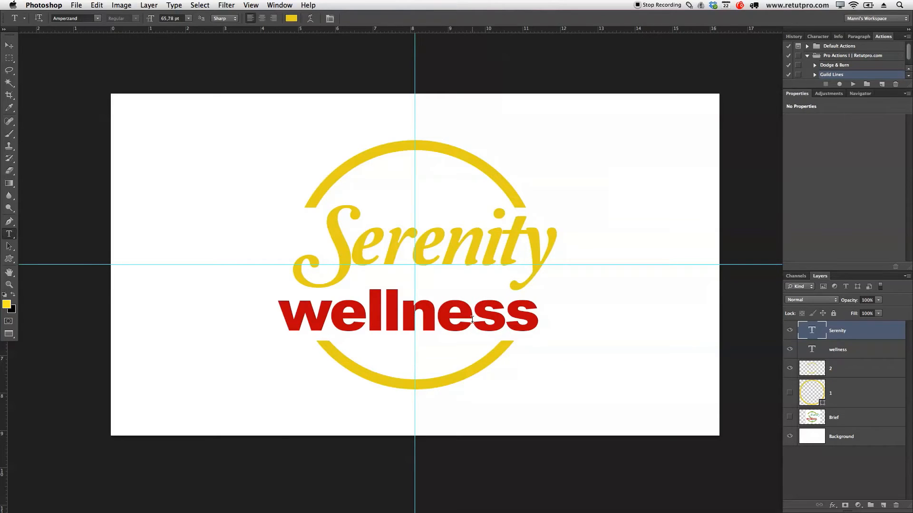
{"action": "left_click", "coordinate": [472, 319]}
{"action": "left_click", "coordinate": [566, 320]}
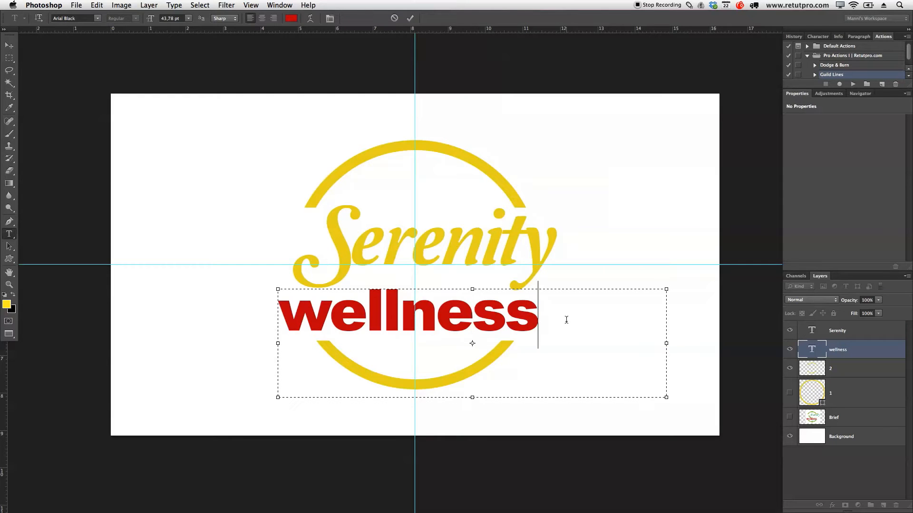
{"action": "left_click_drag", "start_coordinate": [559, 318], "coordinate": [286, 313]}
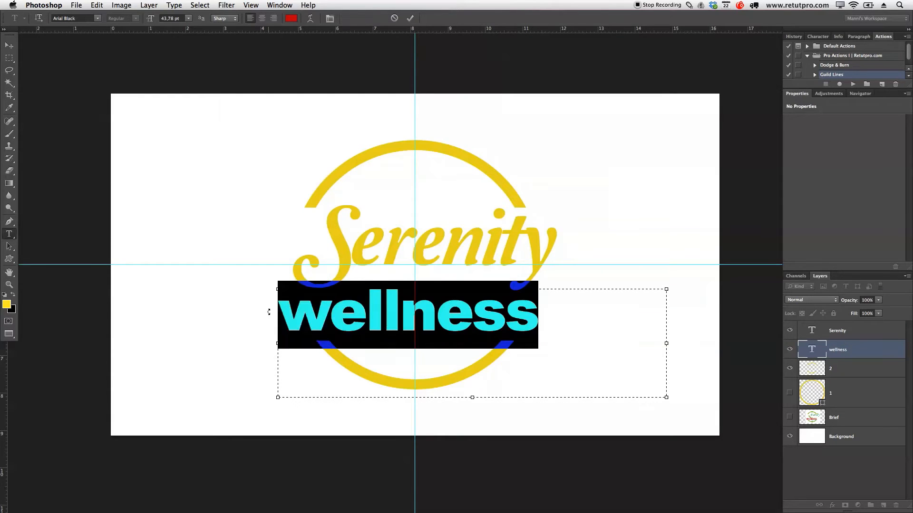
{"action": "left_click_drag", "start_coordinate": [149, 18], "coordinate": [151, 18]}
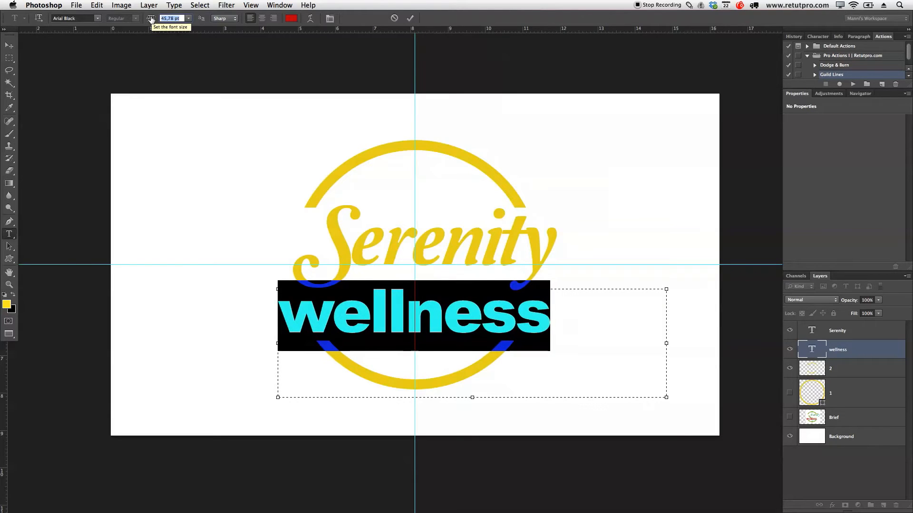
{"action": "left_click", "coordinate": [410, 19]}
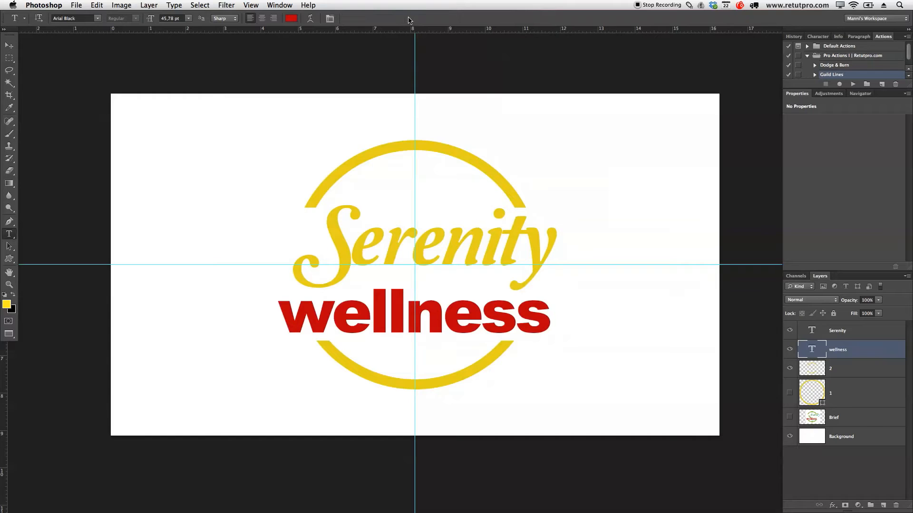
Step: Nudge the wellness text slightly to the right to balance it beneath Serenity
{"action": "key", "text": "v"}
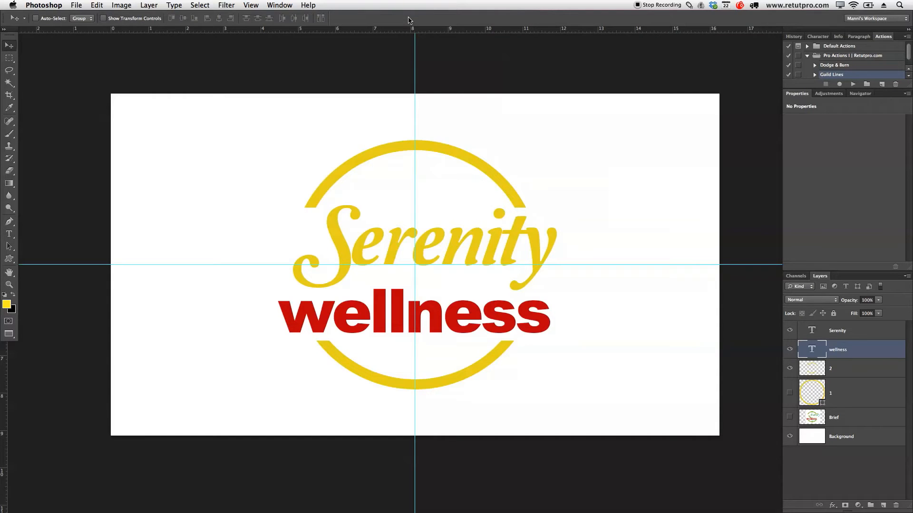
{"action": "key", "text": "Right"}
{"action": "key", "text": "Right"}
{"action": "key", "text": "Right"}
{"action": "key", "text": "Right"}
{"action": "key", "text": "Right"}
{"action": "key", "text": "Right"}
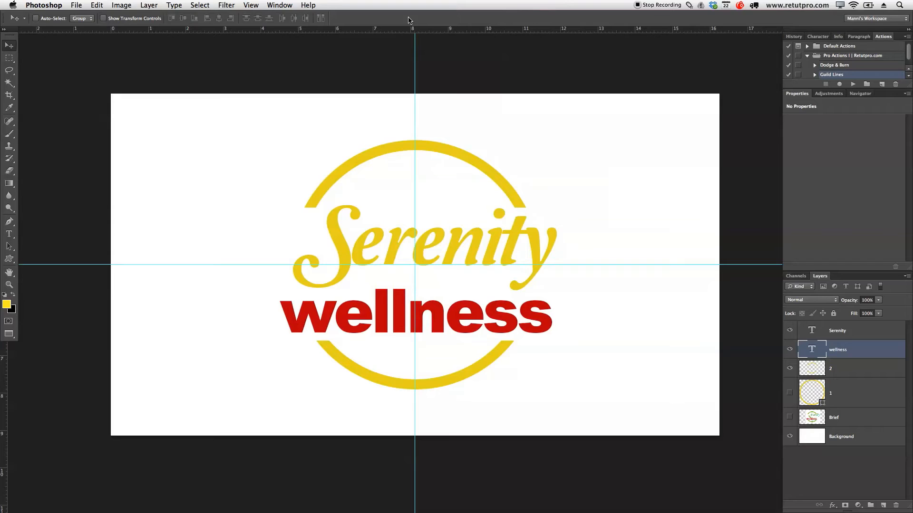
{"action": "key", "text": "Right"}
{"action": "key", "text": "Right"}
Step: Add a text box reading Club at the ring's lower right and set its font size to 19,78 pt
{"action": "key", "text": "t"}
{"action": "left_click_drag", "start_coordinate": [506, 379], "coordinate": [629, 427]}
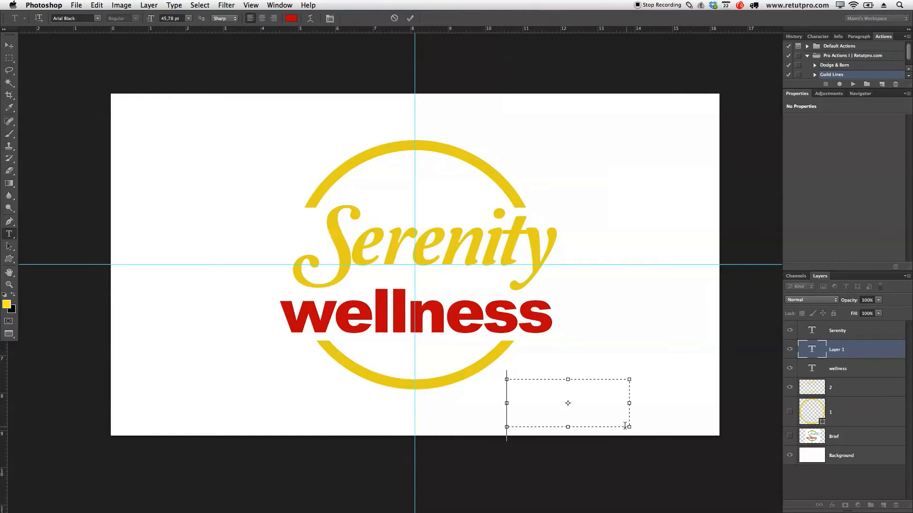
{"action": "type", "text": "Clu"}
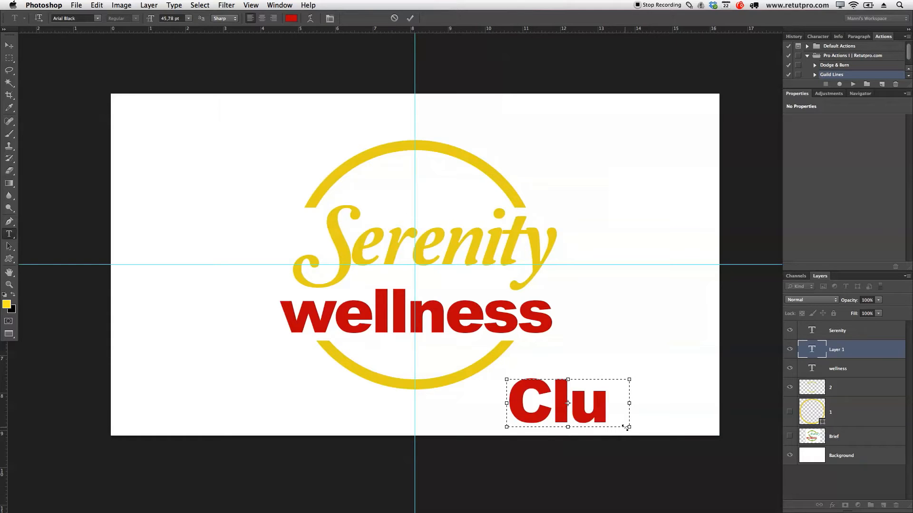
{"action": "key", "text": "super+a"}
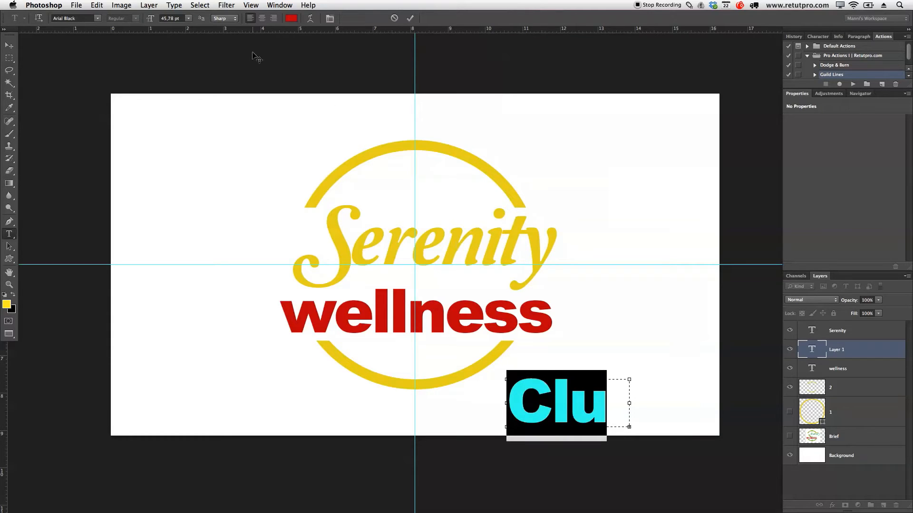
{"action": "left_click_drag", "start_coordinate": [150, 19], "coordinate": [122, 19]}
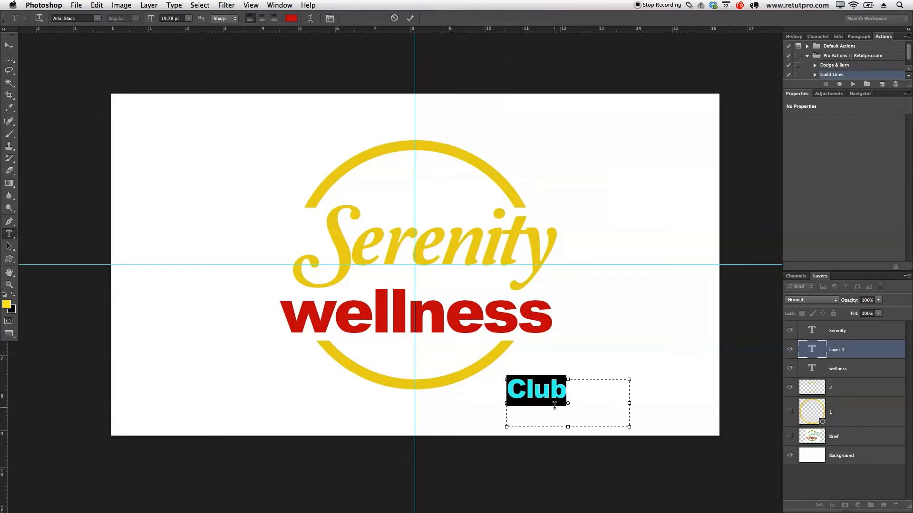
Step: Change the font of the Club text to Lobster 1.4
{"action": "left_click", "coordinate": [98, 19]}
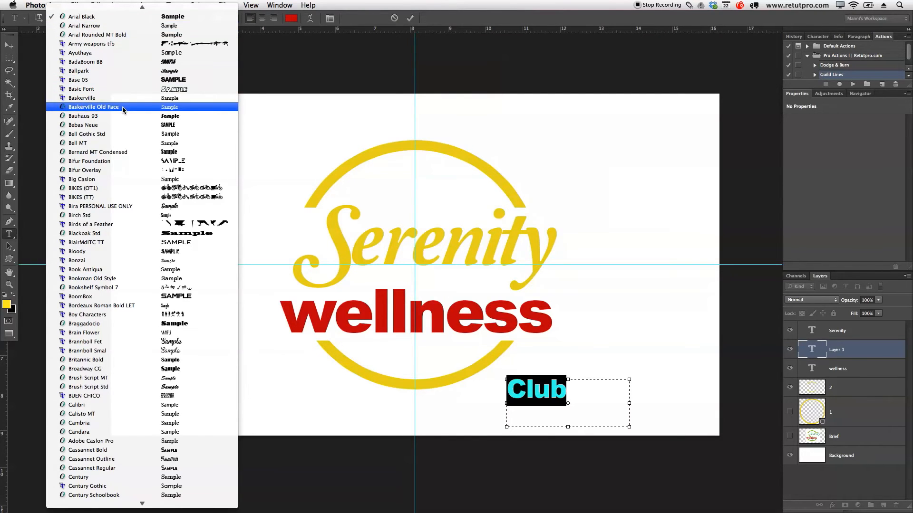
{"action": "scroll", "coordinate": [126, 114], "scroll_direction": "down", "scroll_amount": 15}
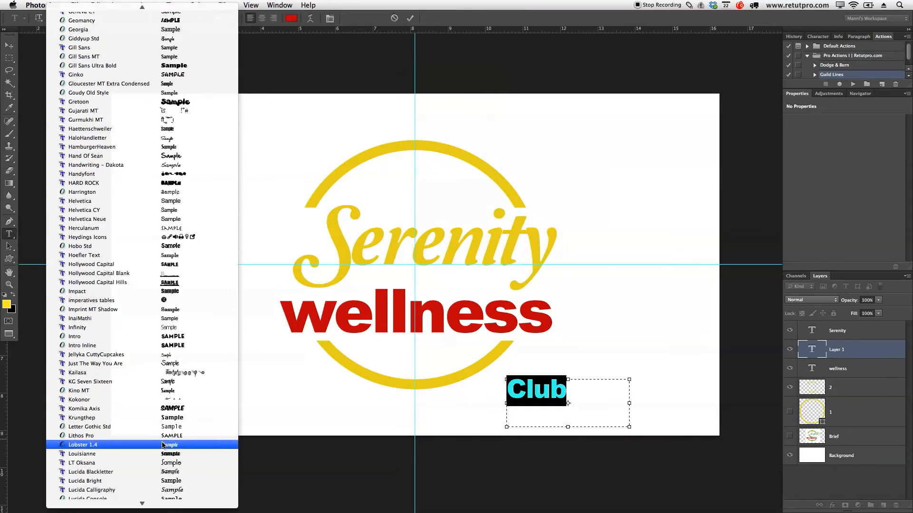
{"action": "left_click", "coordinate": [99, 446]}
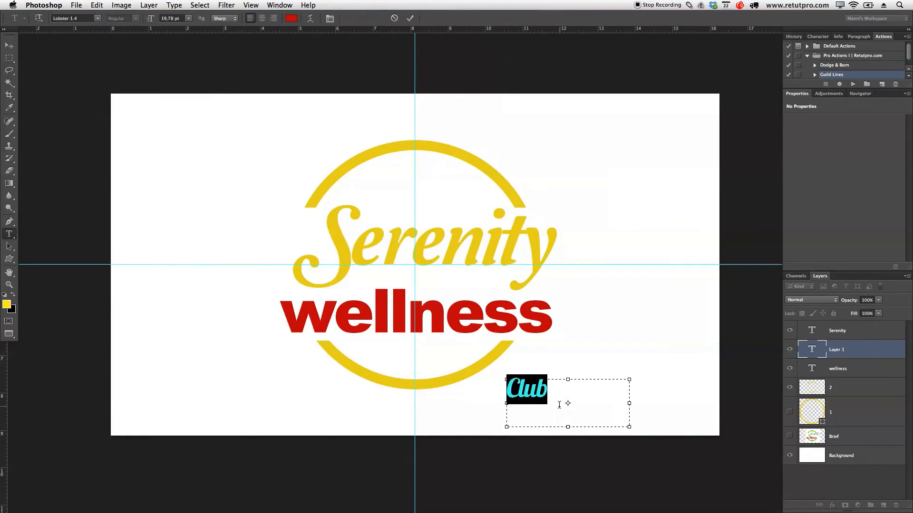
Step: Colour the Club text with the yellow sampled from the ring and shift it slightly right, in line with the end of wellness
{"action": "left_click_drag", "start_coordinate": [559, 405], "coordinate": [506, 393]}
{"action": "left_click", "coordinate": [291, 18]}
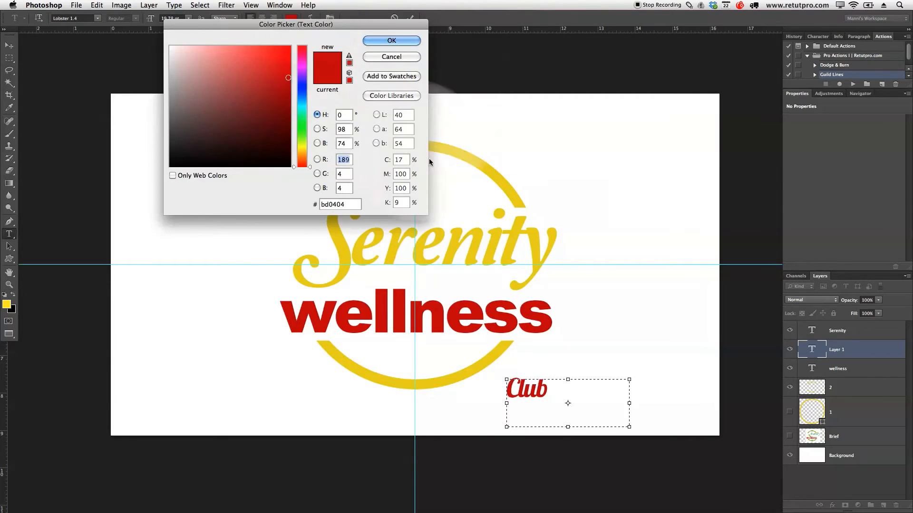
{"action": "left_click", "coordinate": [461, 155]}
{"action": "left_click", "coordinate": [389, 41]}
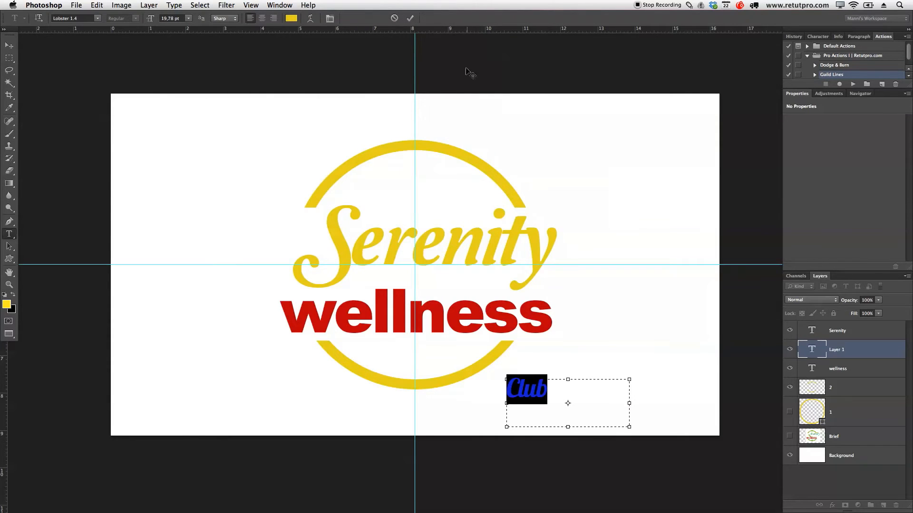
{"action": "left_click", "coordinate": [411, 19]}
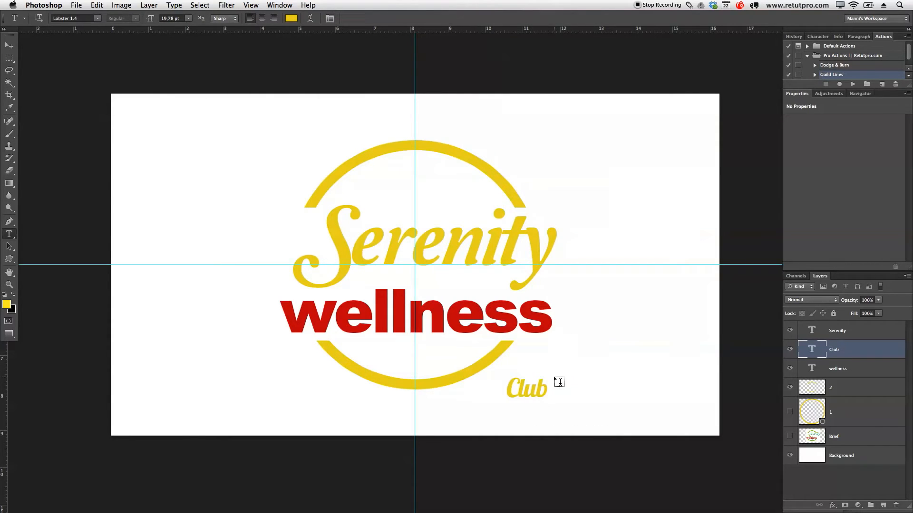
{"action": "key", "text": "v"}
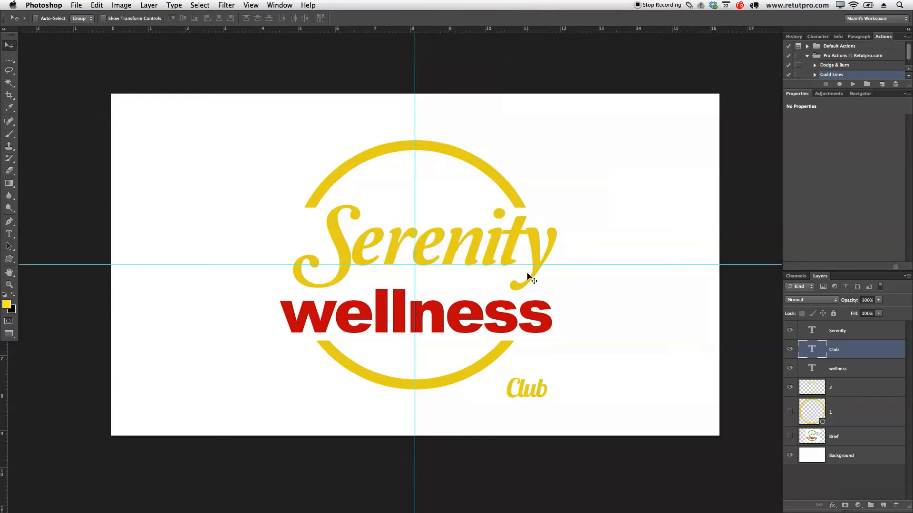
{"action": "left_click_drag", "start_coordinate": [542, 391], "coordinate": [547, 392]}
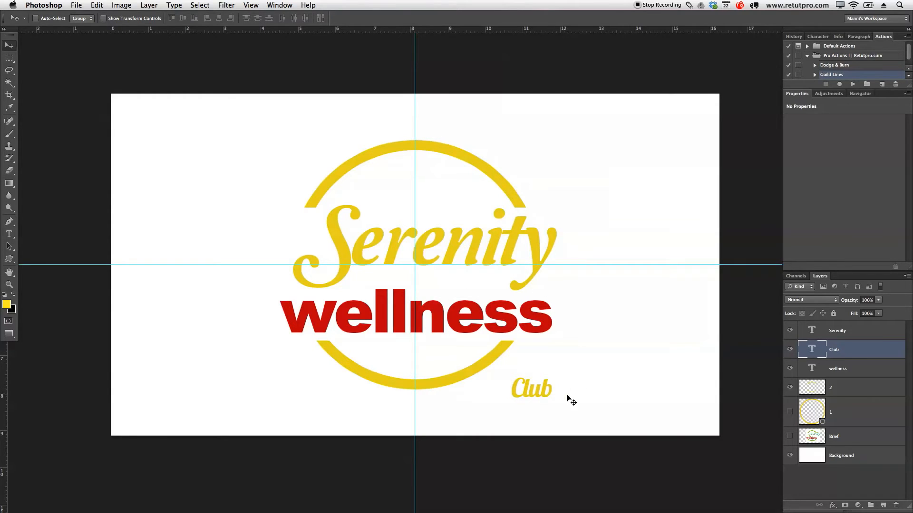
Step: Duplicate the Serenity text layer and move the copy to the canvas's upper right
{"action": "key", "text": "t"}
{"action": "left_click", "coordinate": [550, 393]}
{"action": "left_click", "coordinate": [520, 254]}
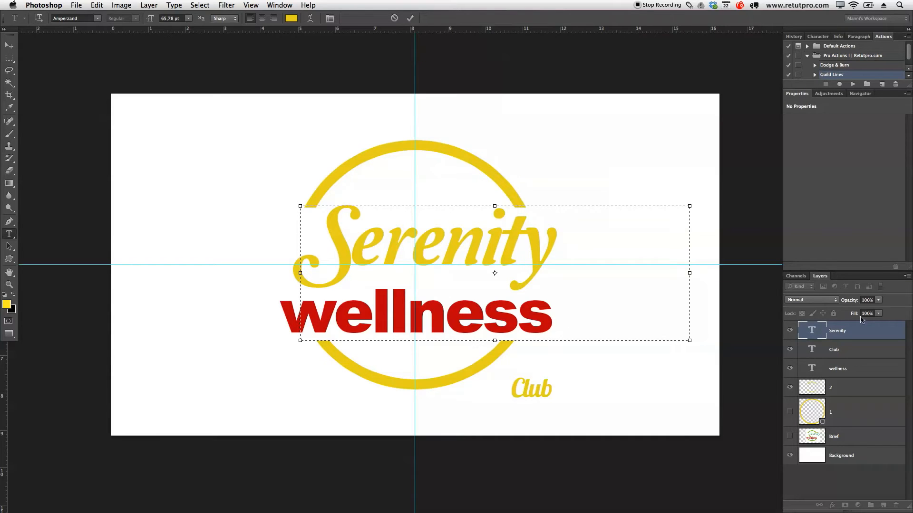
{"action": "left_click", "coordinate": [852, 328]}
{"action": "key", "text": "super+j"}
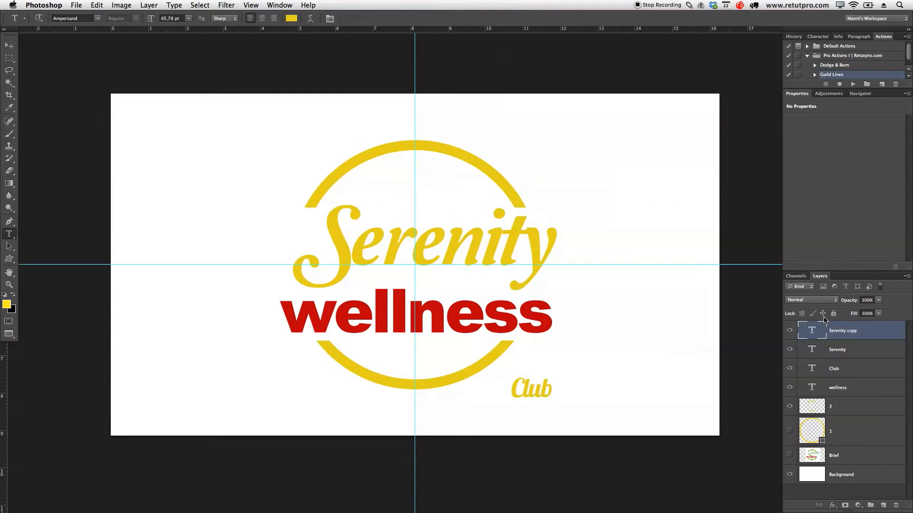
{"action": "key", "text": "v"}
{"action": "left_click_drag", "start_coordinate": [434, 280], "coordinate": [600, 183]}
Step: Try the word Club in the Amperzand font on the Serenity copy, delete that copy and reselect the original Club layer
{"action": "key", "text": "t"}
{"action": "left_click", "coordinate": [602, 162]}
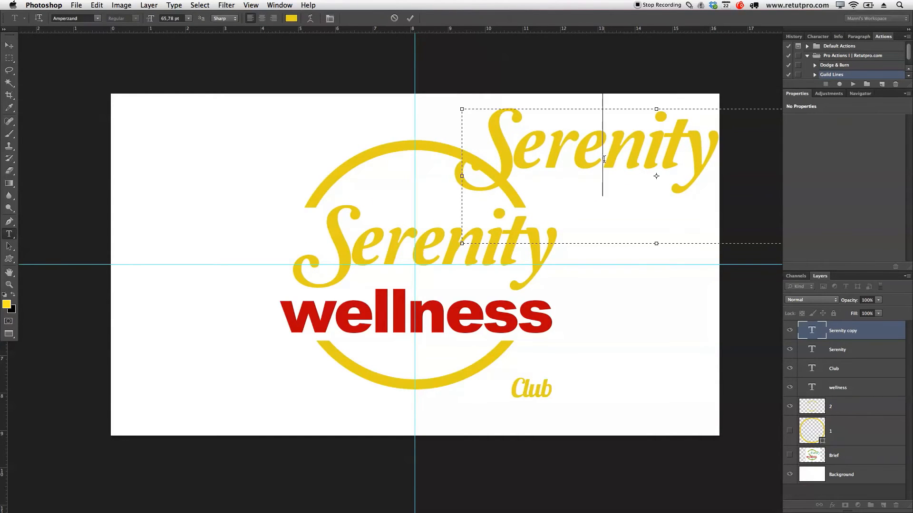
{"action": "key", "text": "super+a"}
{"action": "type", "text": "&"}
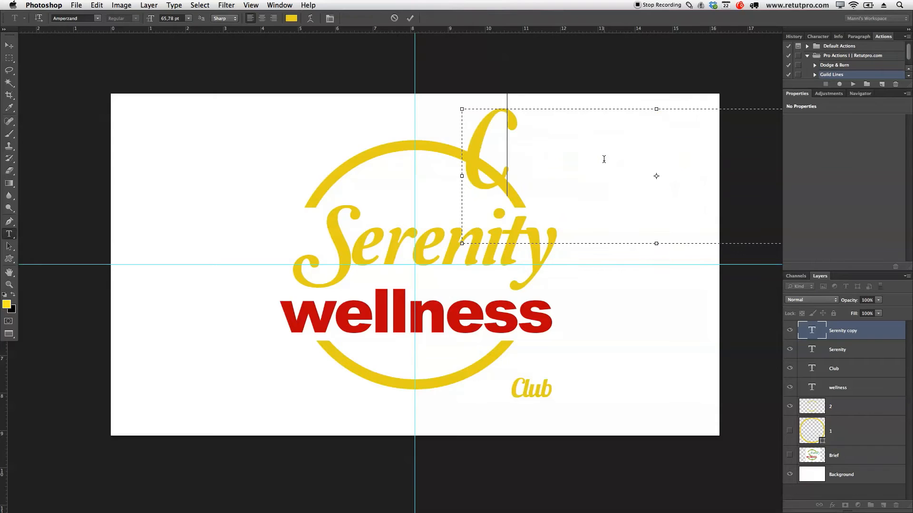
{"action": "type", "text": "lub"}
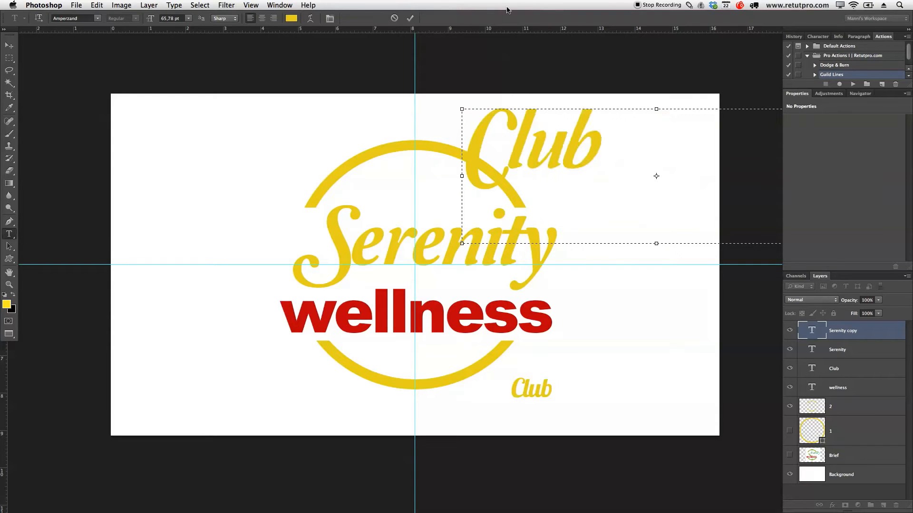
{"action": "left_click", "coordinate": [410, 18]}
{"action": "key", "text": "v"}
{"action": "left_click_drag", "start_coordinate": [516, 151], "coordinate": [593, 162]}
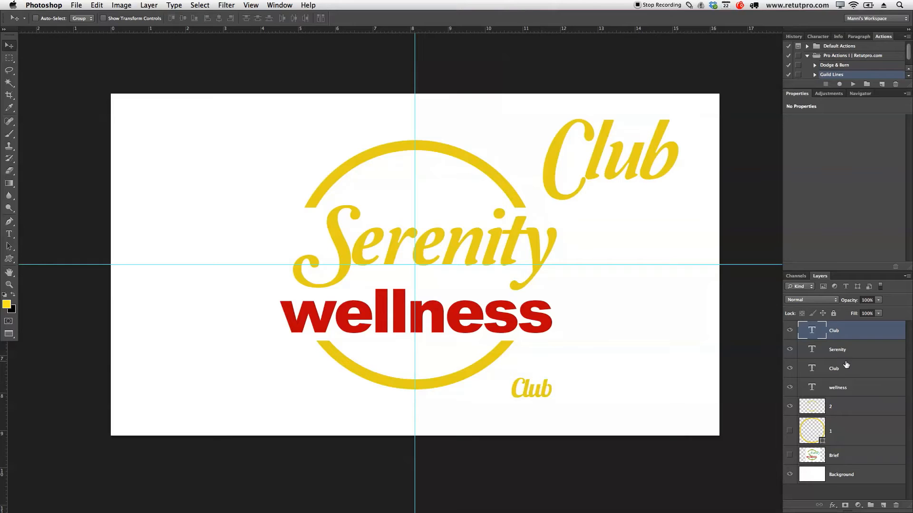
{"action": "key", "text": "BackSpace"}
{"action": "left_click", "coordinate": [858, 349]}
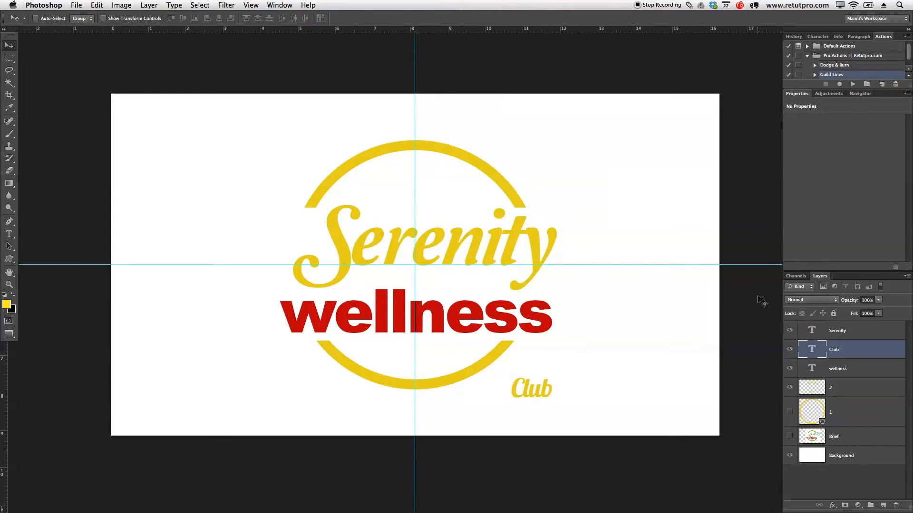
Step: Hide the Serenity, Club, wellness and 2 layers, and show and select the Brief layer with its swoosh in close view
{"action": "left_click", "coordinate": [817, 334]}
{"action": "left_click_drag", "start_coordinate": [790, 331], "coordinate": [790, 404]}
{"action": "left_click", "coordinate": [790, 436]}
{"action": "left_click", "coordinate": [850, 442]}
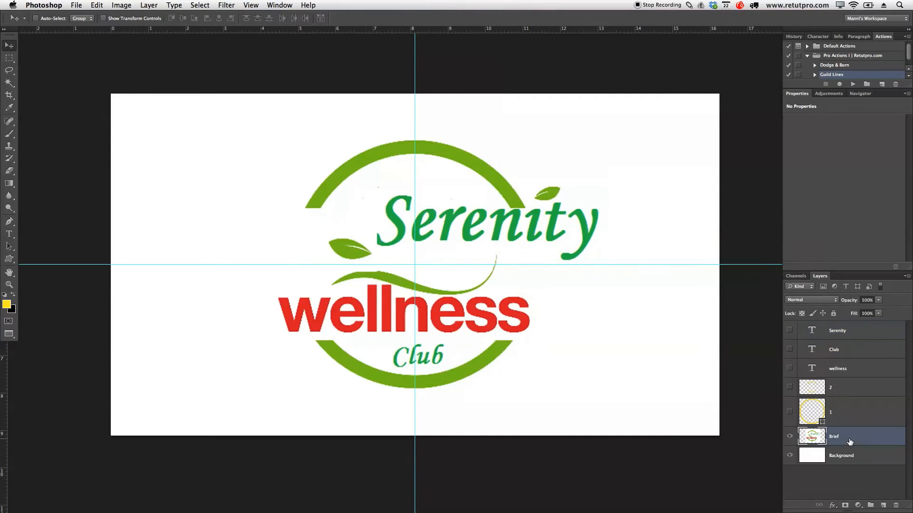
{"action": "key", "text": "z"}
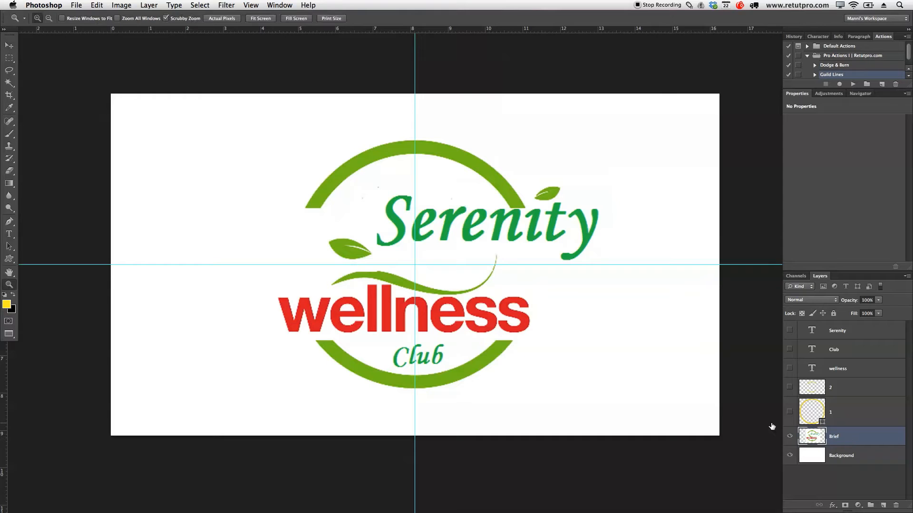
{"action": "left_click_drag", "start_coordinate": [377, 270], "coordinate": [414, 269]}
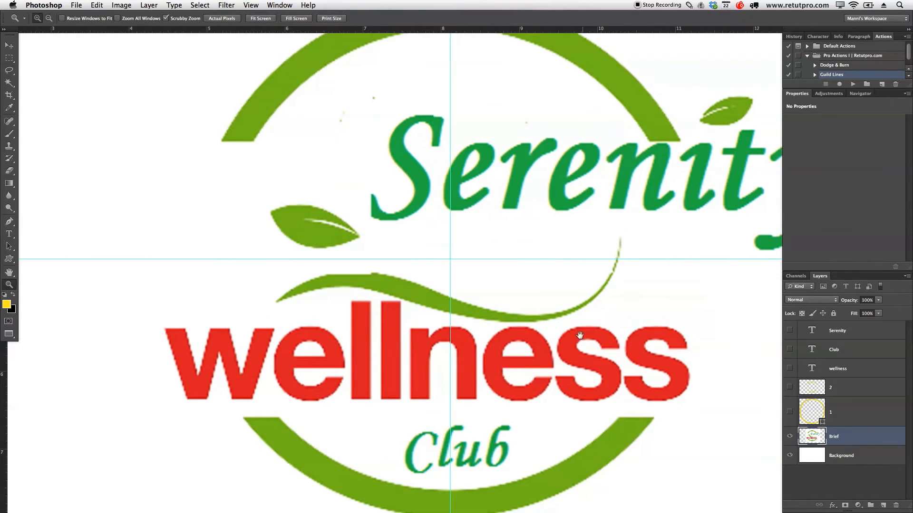
{"action": "left_click_drag", "start_coordinate": [578, 336], "coordinate": [546, 319]}
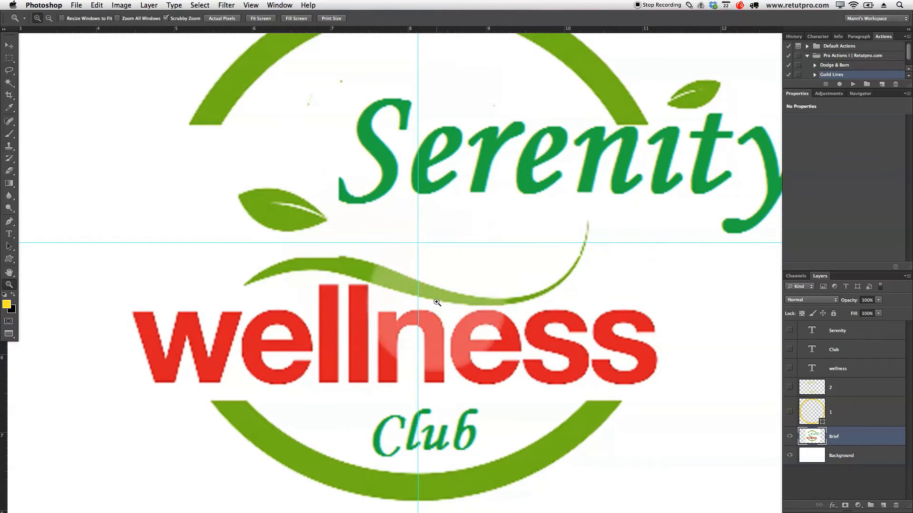
Step: Trace the upper edge of the swoosh in the Brief artwork with the Pen tool, from its left tip to its upper right end
{"action": "key", "text": "v"}
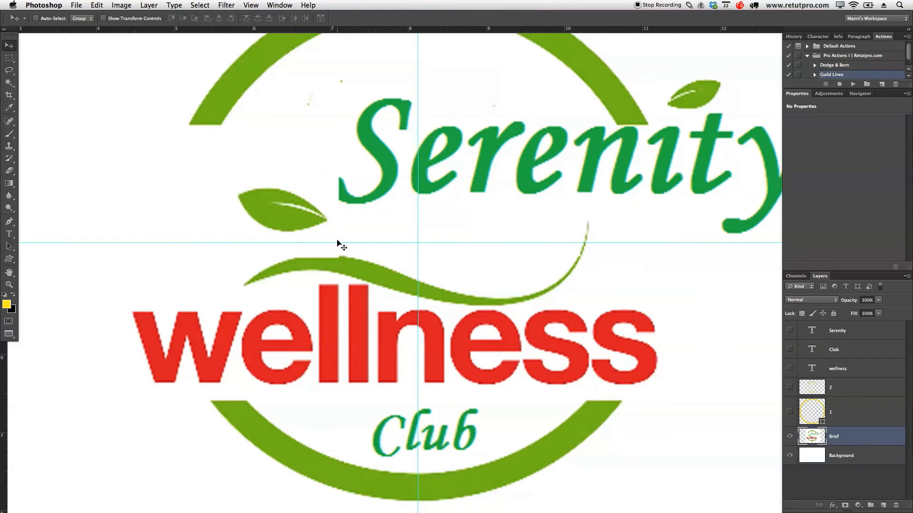
{"action": "key", "text": "p"}
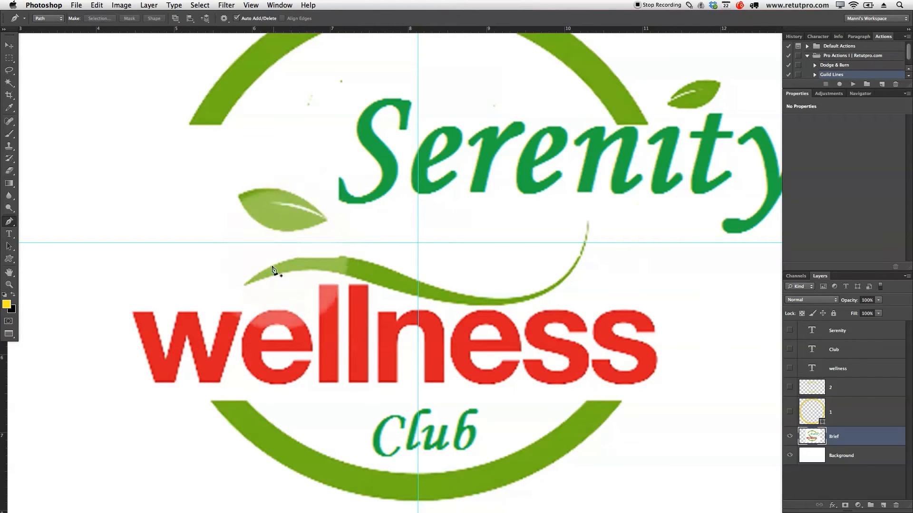
{"action": "left_click", "coordinate": [244, 285]}
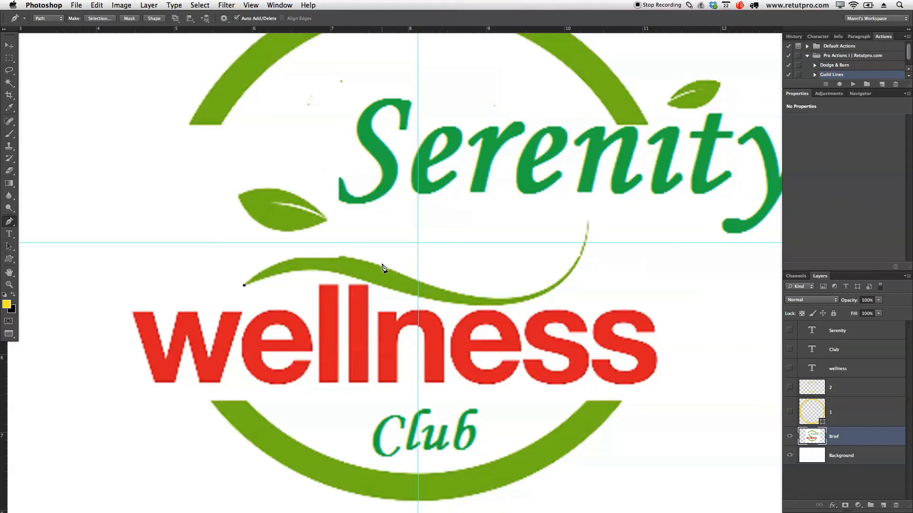
{"action": "left_click_drag", "start_coordinate": [380, 265], "coordinate": [479, 292]}
{"action": "left_click_drag", "start_coordinate": [479, 295], "coordinate": [463, 296]}
{"action": "left_click_drag", "start_coordinate": [588, 222], "coordinate": [608, 84]}
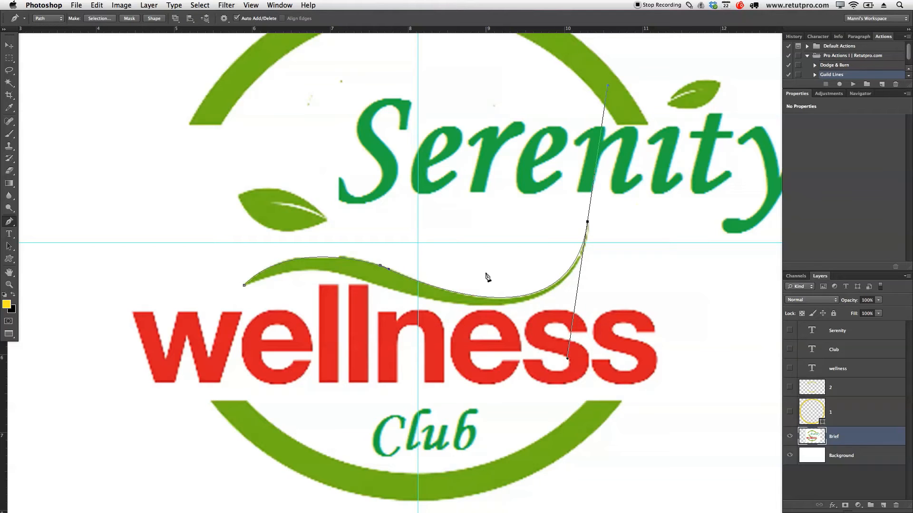
Step: Trace the swoosh's lower edge back from its right end to the starting point and close the path
{"action": "left_click_drag", "start_coordinate": [608, 86], "coordinate": [605, 207]}
{"action": "left_click_drag", "start_coordinate": [381, 285], "coordinate": [339, 266]}
{"action": "left_click_drag", "start_coordinate": [301, 244], "coordinate": [181, 227]}
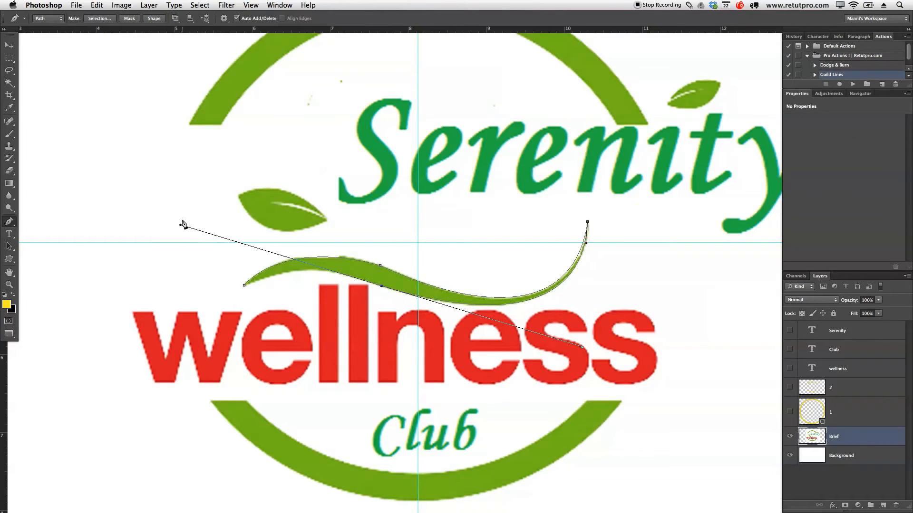
{"action": "left_click_drag", "start_coordinate": [182, 224], "coordinate": [365, 285]}
{"action": "left_click_drag", "start_coordinate": [244, 286], "coordinate": [184, 315]}
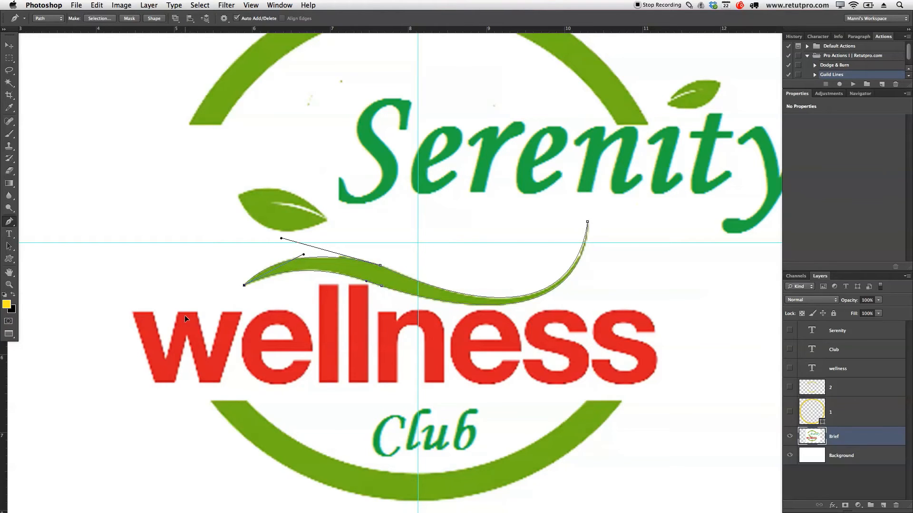
{"action": "left_click_drag", "start_coordinate": [184, 315], "coordinate": [185, 315]}
Step: Define the swoosh path as a custom shape named Swif and dismiss the path
{"action": "right_click", "coordinate": [390, 283]}
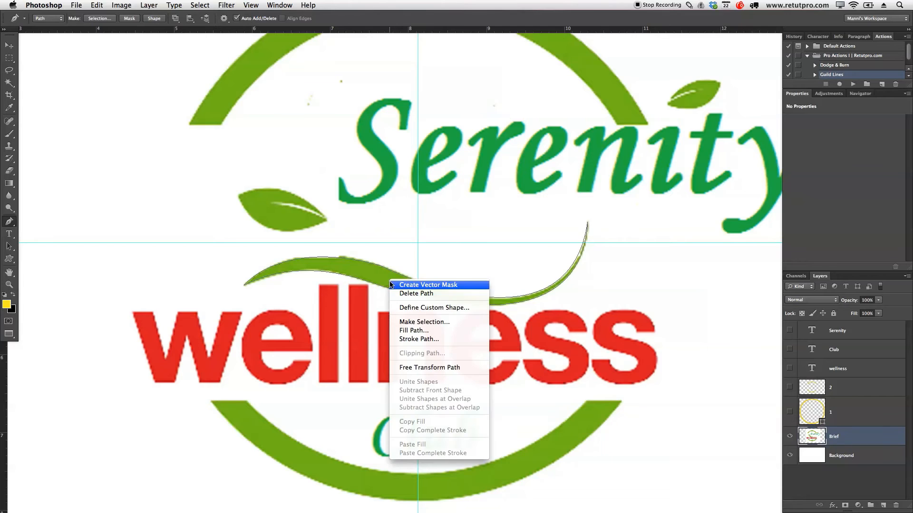
{"action": "left_click", "coordinate": [405, 308]}
{"action": "type", "text": "]]]]]]"}
{"action": "key", "text": "BackSpace"}
{"action": "key", "text": "BackSpace"}
{"action": "key", "text": "BackSpace"}
{"action": "key", "text": "BackSpace"}
{"action": "key", "text": "BackSpace"}
{"action": "key", "text": "BackSpace"}
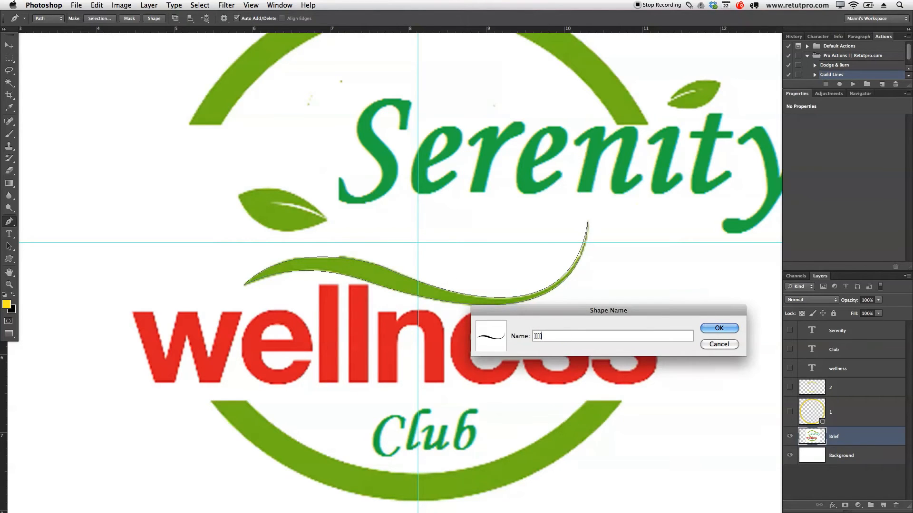
{"action": "type", "text": "Swif"}
{"action": "left_click", "coordinate": [719, 327]}
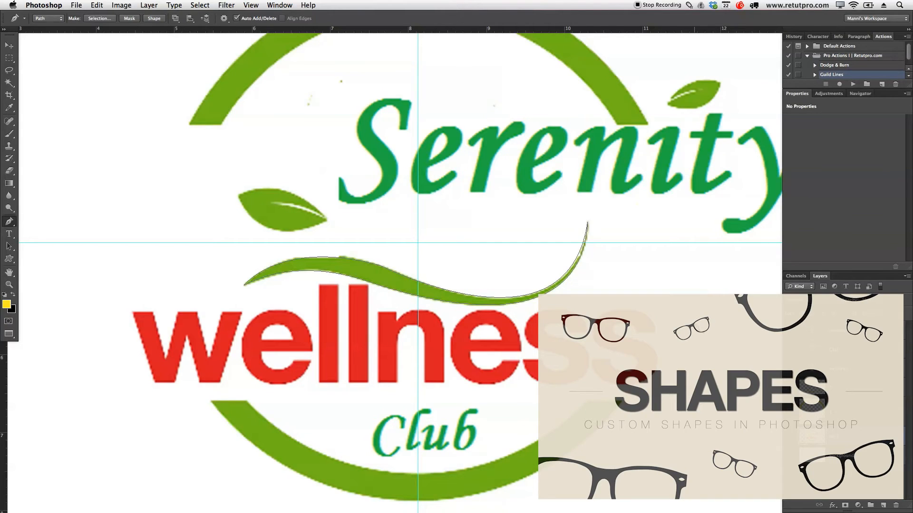
{"action": "key", "text": "Return"}
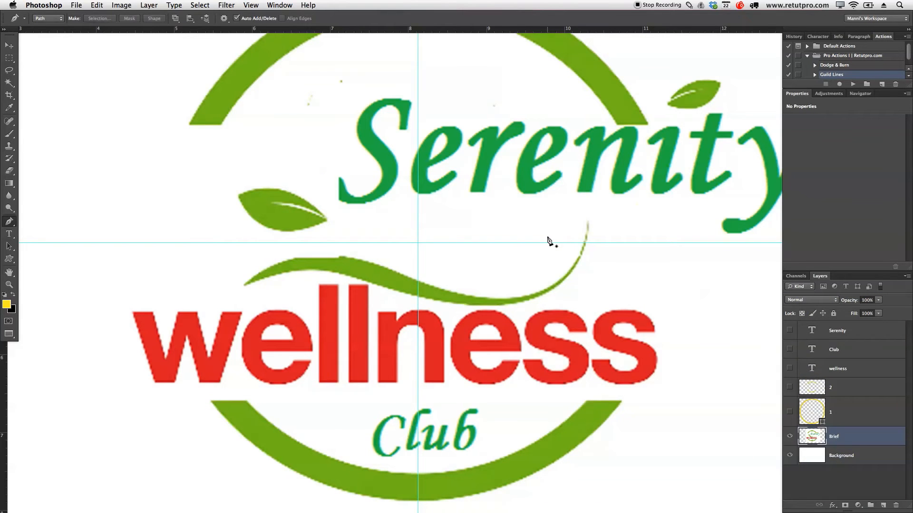
Step: Trace the outer outline of the leaf above the swoosh in the Brief artwork with the Pen tool
{"action": "key", "text": "z"}
{"action": "left_click_drag", "start_coordinate": [542, 236], "coordinate": [512, 236]}
{"action": "left_click_drag", "start_coordinate": [627, 169], "coordinate": [564, 193]}
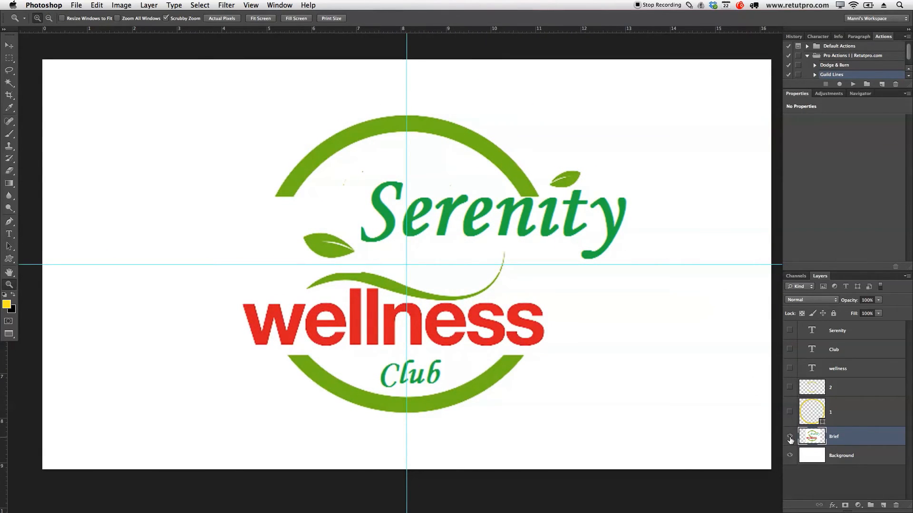
{"action": "left_click", "coordinate": [789, 436]}
{"action": "left_click", "coordinate": [790, 436]}
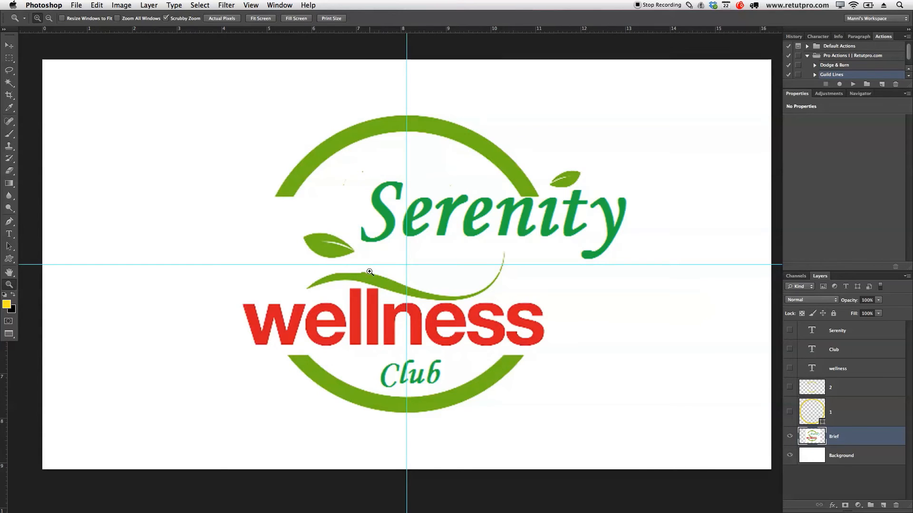
{"action": "left_click_drag", "start_coordinate": [317, 243], "coordinate": [373, 236]}
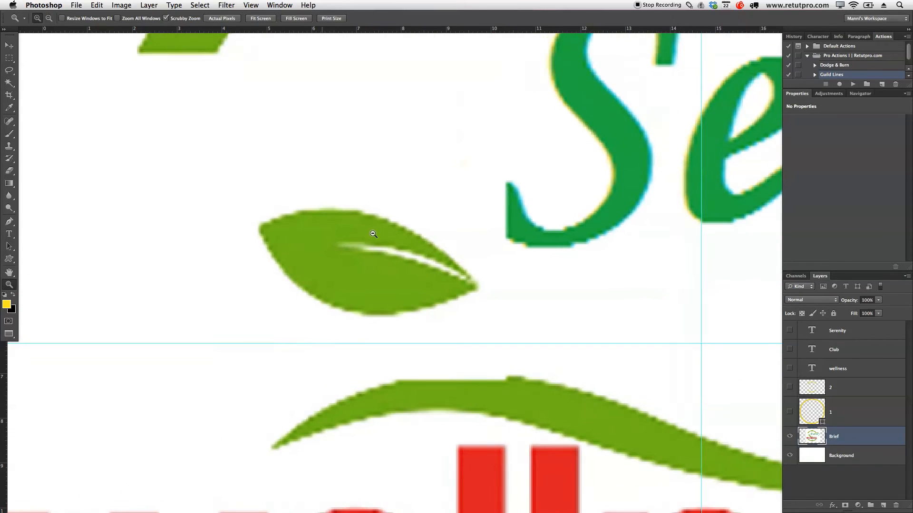
{"action": "key", "text": "p"}
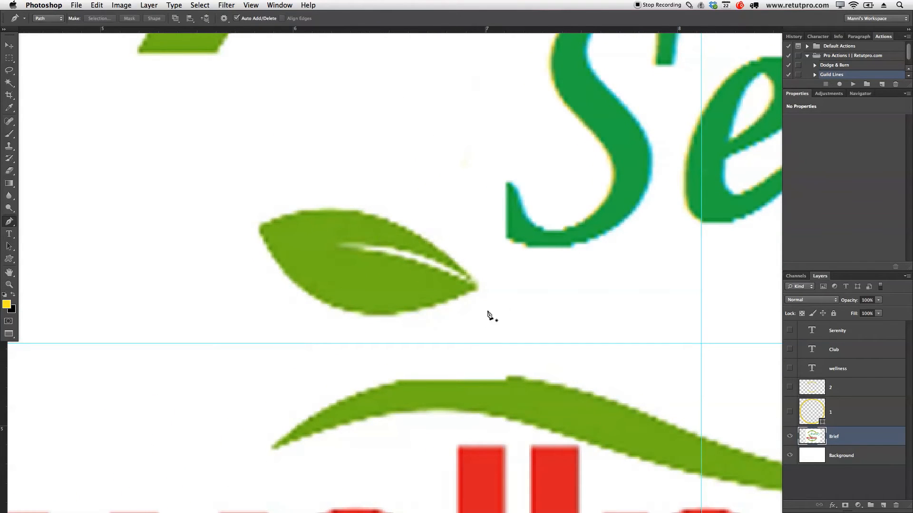
{"action": "left_click", "coordinate": [471, 279]}
{"action": "left_click_drag", "start_coordinate": [261, 225], "coordinate": [317, 294]}
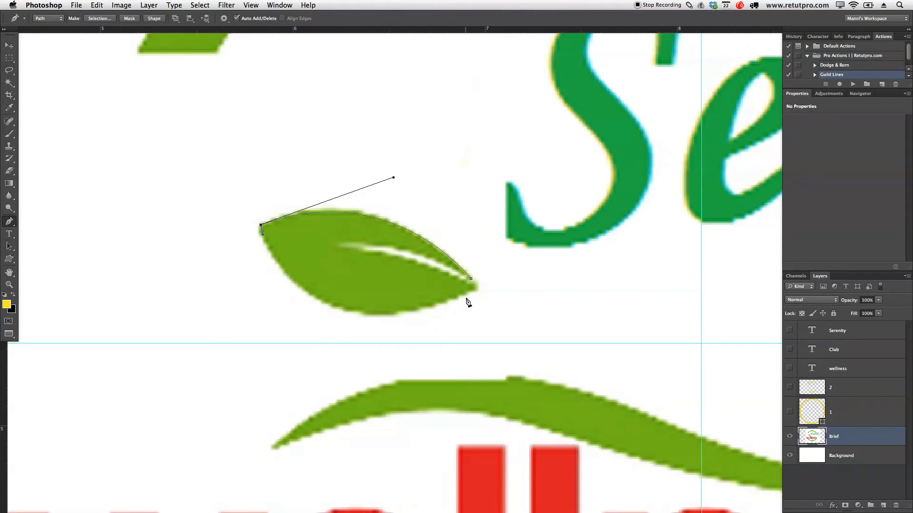
{"action": "mouse_move", "coordinate": [476, 288]}
{"action": "left_mouse_down"}
{"action": "mouse_move", "coordinate": [532, 254]}
{"action": "mouse_move", "coordinate": [643, 220]}
{"action": "mouse_move", "coordinate": [648, 206]}
{"action": "mouse_move", "coordinate": [469, 234]}
{"action": "mouse_move", "coordinate": [458, 261]}
{"action": "mouse_move", "coordinate": [480, 283]}
{"action": "left_mouse_up"}
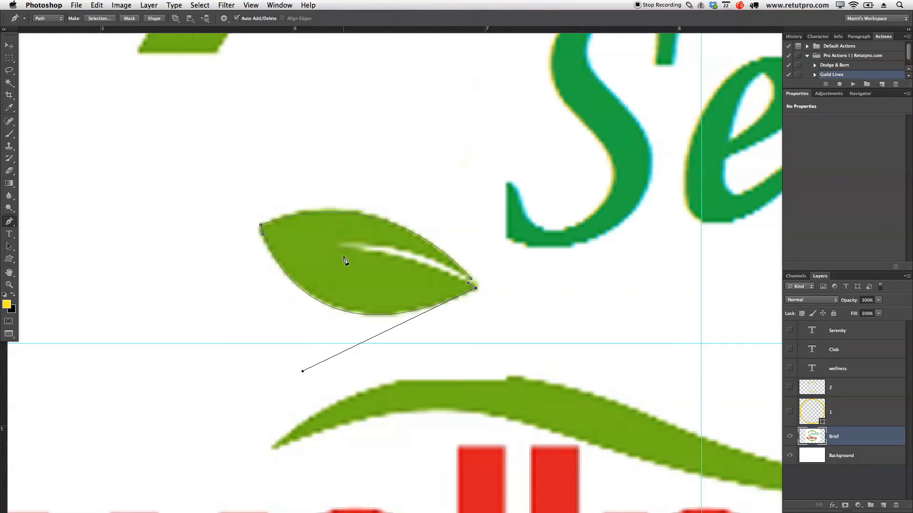
Step: Continue the leaf path along the white vein and close it at the leaf's right tip
{"action": "left_click_drag", "start_coordinate": [337, 249], "coordinate": [269, 249]}
{"action": "left_click_drag", "start_coordinate": [334, 231], "coordinate": [360, 246]}
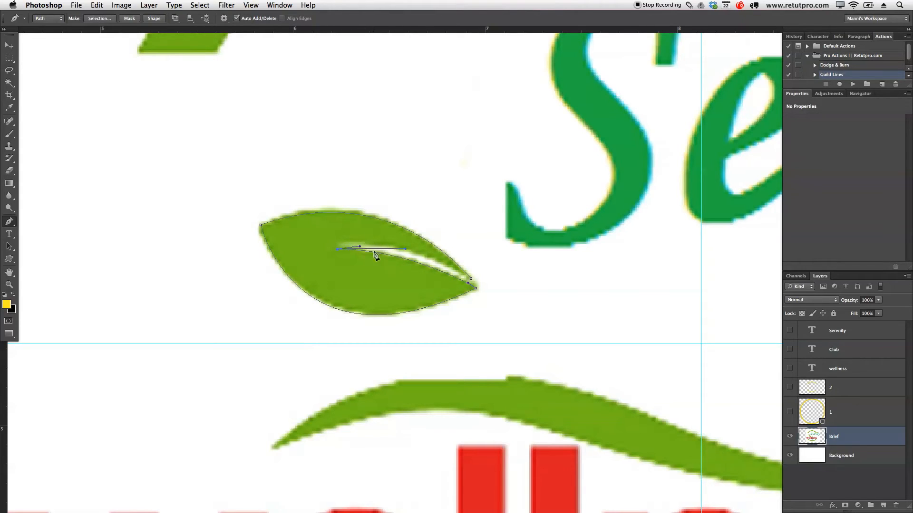
{"action": "left_click", "coordinate": [471, 281]}
{"action": "key", "text": "Return"}
Step: Define the leaf path as a custom shape named Leaf and dismiss the path
{"action": "right_click", "coordinate": [403, 282]}
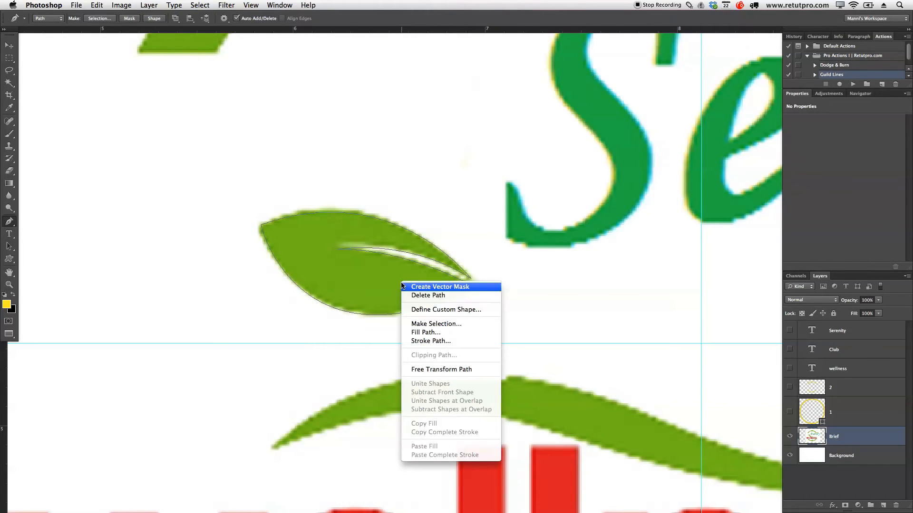
{"action": "left_click", "coordinate": [427, 310]}
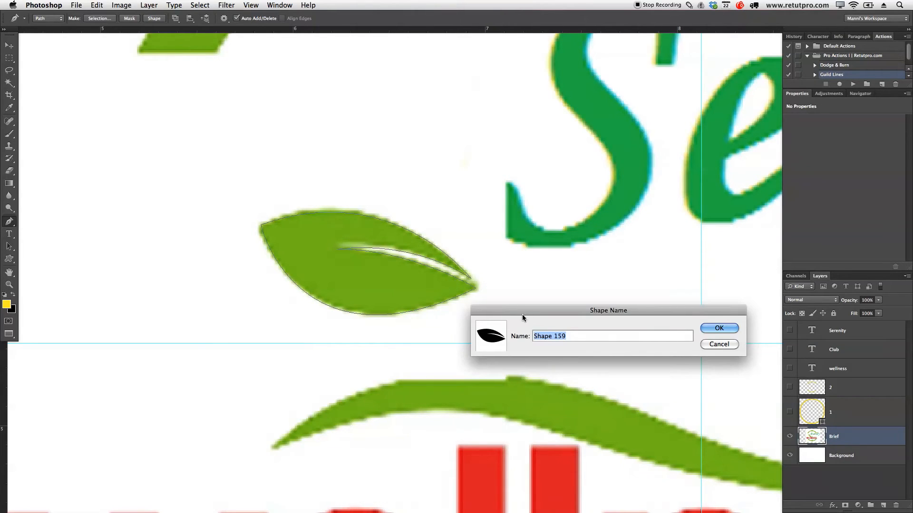
{"action": "type", "text": "Leaf"}
{"action": "left_click", "coordinate": [713, 330]}
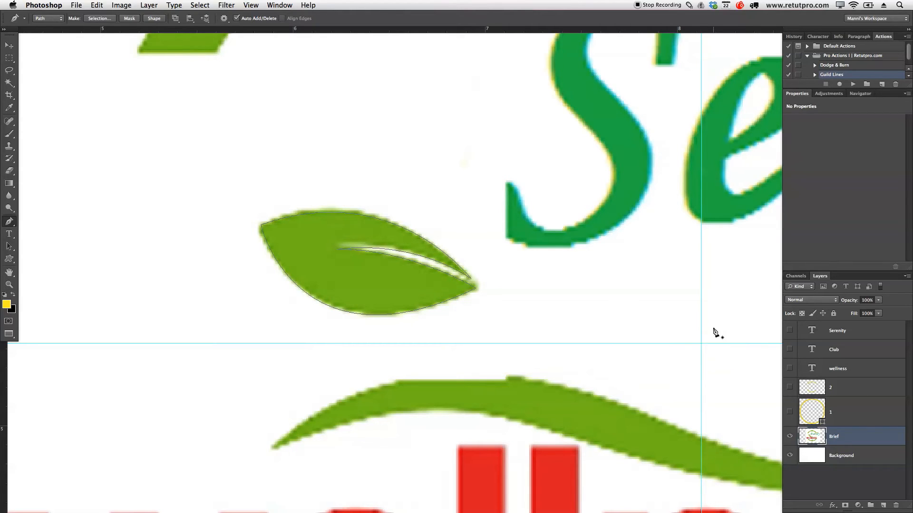
{"action": "key", "text": "Return"}
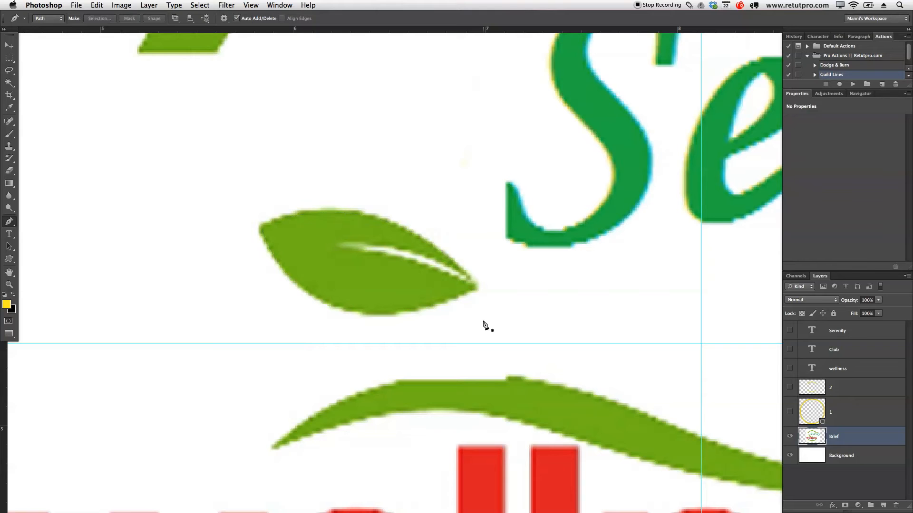
Step: Hide the Brief layer and show the 2, wellness, Club and Serenity layers with the whole canvas in view
{"action": "key", "text": "z"}
{"action": "left_click_drag", "start_coordinate": [505, 290], "coordinate": [380, 300]}
{"action": "left_click_drag", "start_coordinate": [654, 261], "coordinate": [515, 211]}
{"action": "left_click_drag", "start_coordinate": [596, 289], "coordinate": [549, 283]}
{"action": "left_click", "coordinate": [789, 436]}
{"action": "left_click", "coordinate": [790, 389]}
{"action": "left_click", "coordinate": [789, 368]}
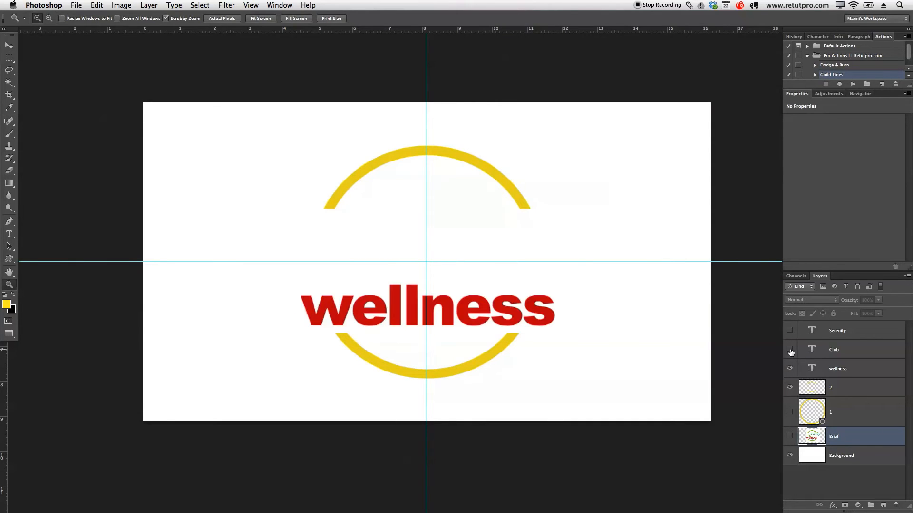
{"action": "left_click", "coordinate": [789, 349]}
{"action": "left_click", "coordinate": [789, 331]}
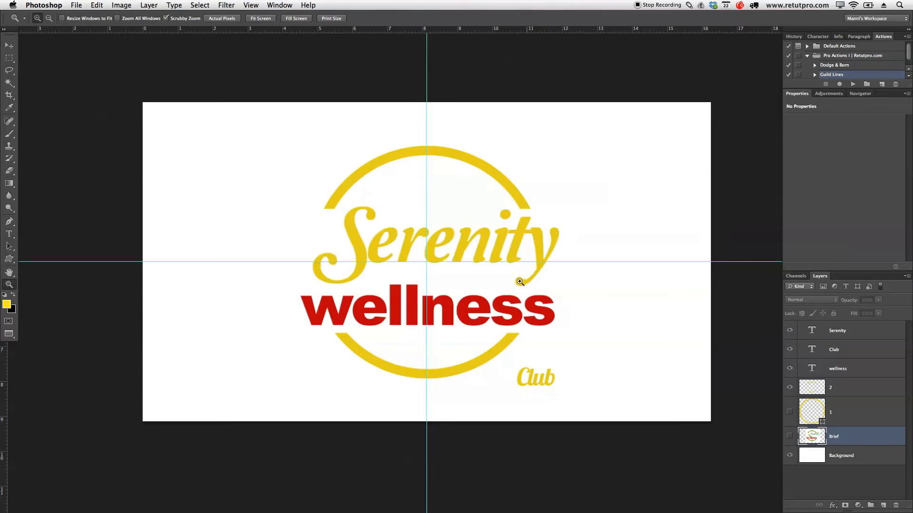
Step: Activate the Custom Shape tool and choose the newly defined swoosh shape
{"action": "key", "text": "u"}
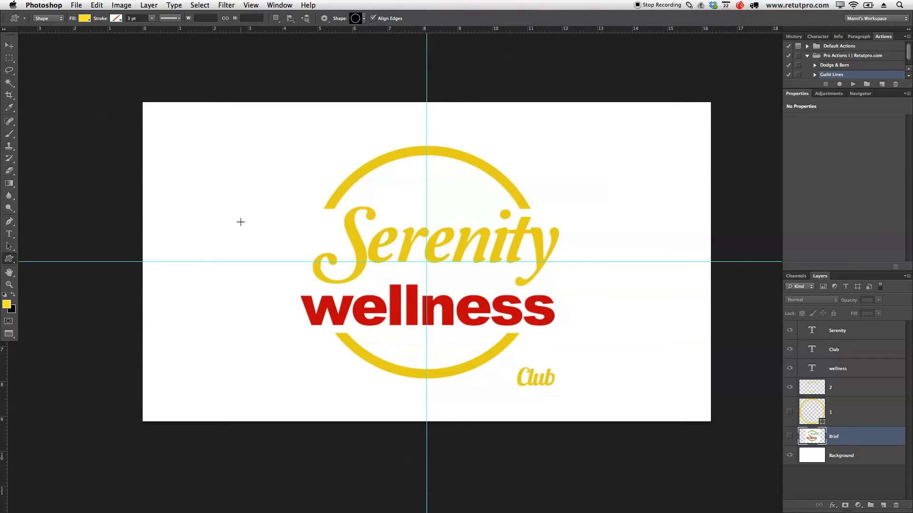
{"action": "left_click", "coordinate": [9, 258]}
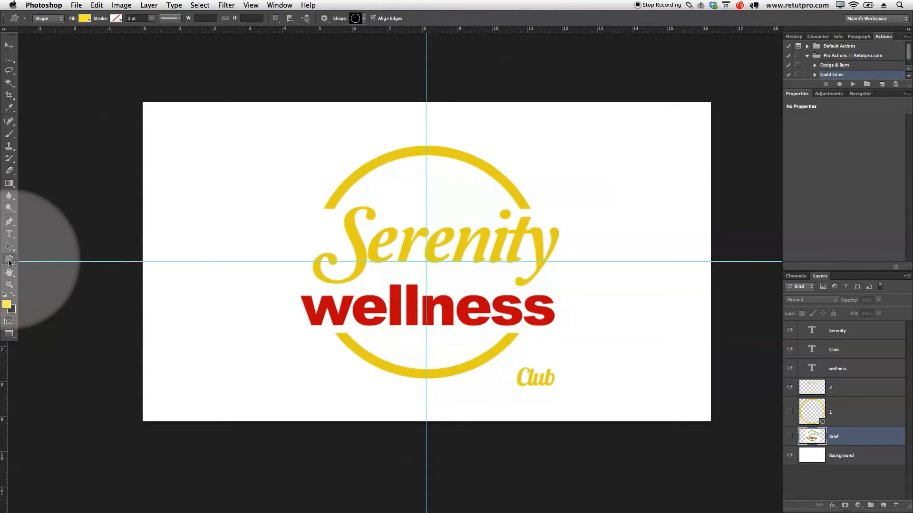
{"action": "left_click", "coordinate": [52, 302]}
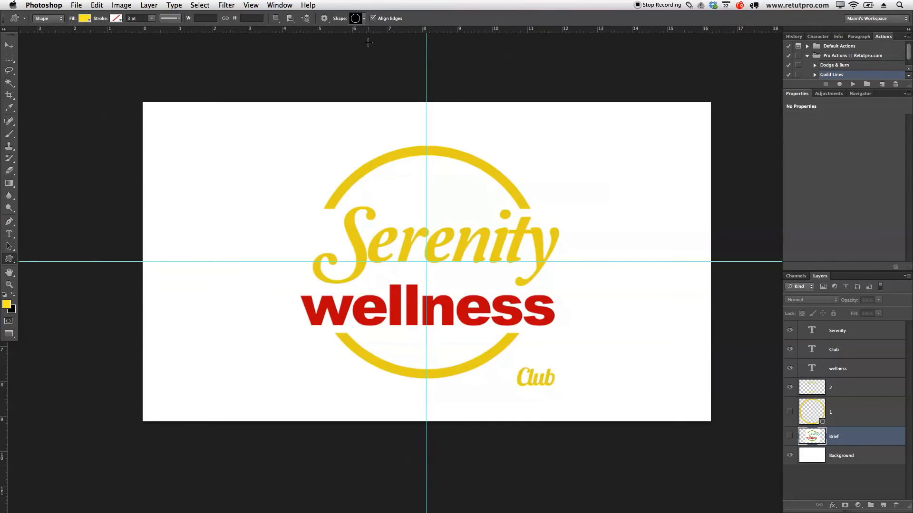
{"action": "left_click", "coordinate": [365, 21]}
{"action": "left_click_drag", "start_coordinate": [526, 50], "coordinate": [526, 293]}
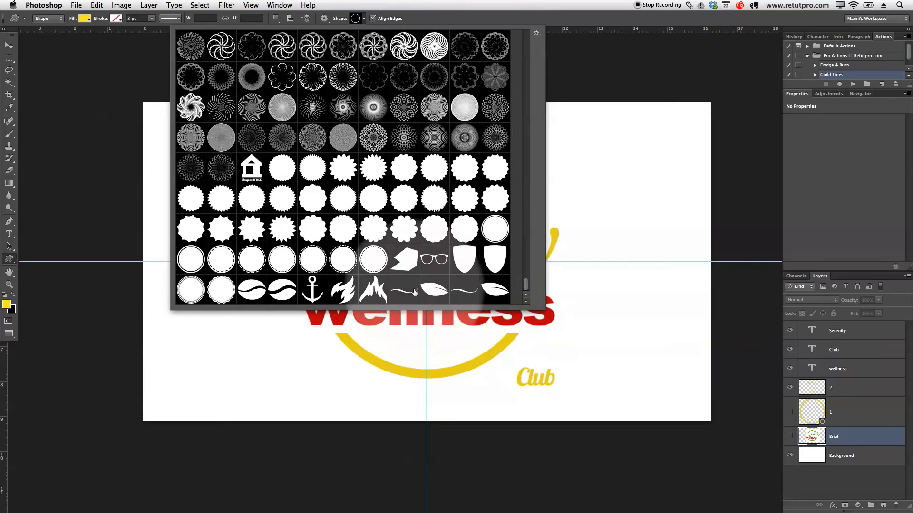
{"action": "left_click", "coordinate": [472, 293]}
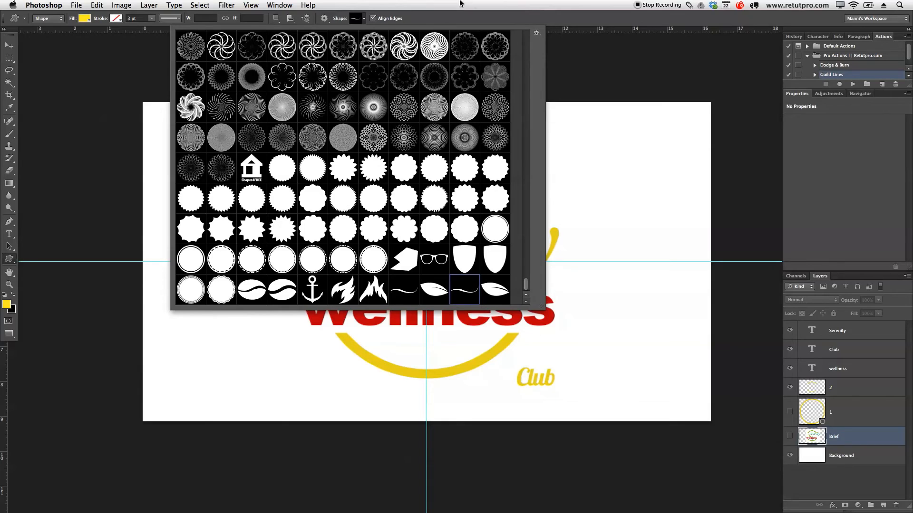
{"action": "left_click", "coordinate": [453, 16]}
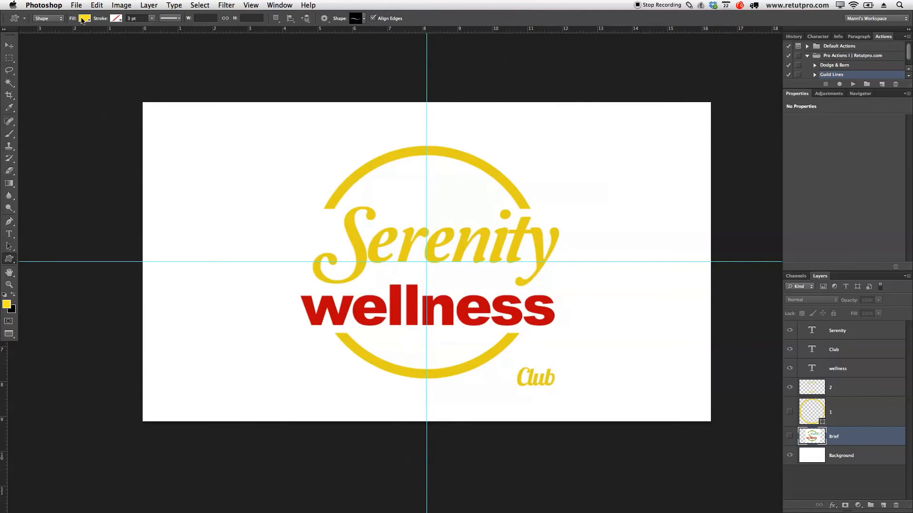
{"action": "key", "text": "]"}
{"action": "key", "text": "]"}
{"action": "left_click_drag", "start_coordinate": [349, 145], "coordinate": [463, 198]}
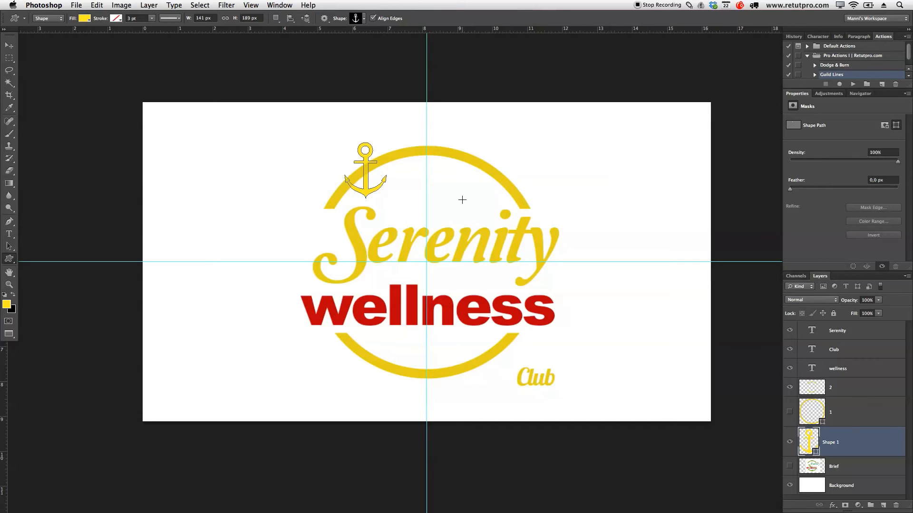
{"action": "key", "text": "super+z"}
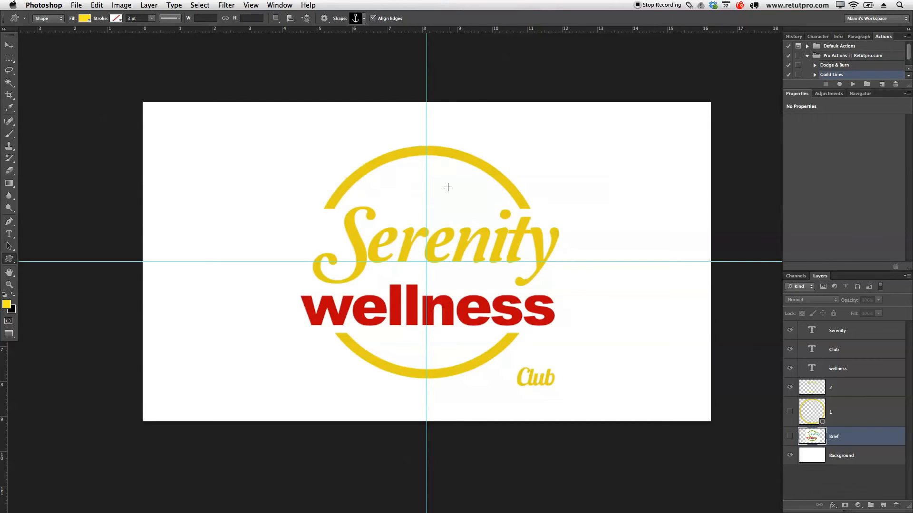
Step: Draw the saved swoosh as a yellow custom shape and place it between Serenity and wellness, centred at about X 956, Y 567 px
{"action": "left_click", "coordinate": [363, 19]}
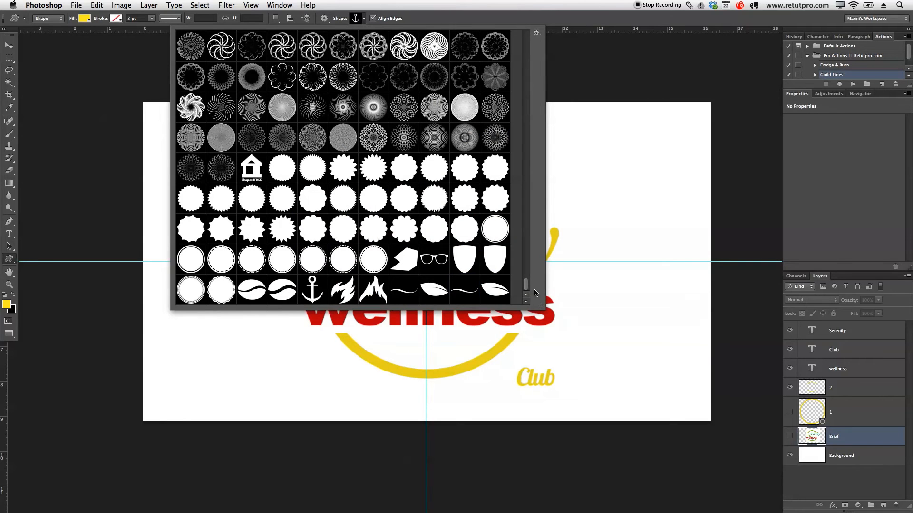
{"action": "left_click", "coordinate": [472, 301]}
{"action": "left_click", "coordinate": [380, 26]}
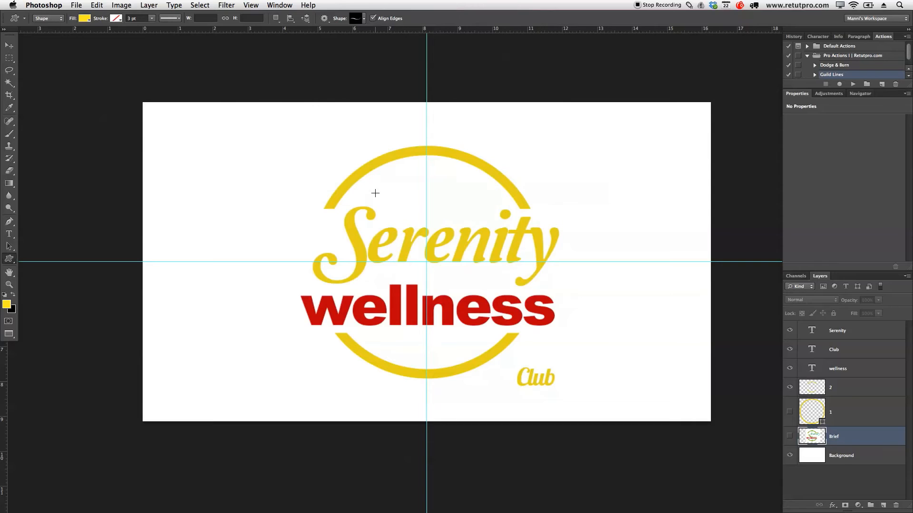
{"action": "left_click_drag", "start_coordinate": [406, 201], "coordinate": [457, 217]}
{"action": "key", "text": "v"}
{"action": "left_click_drag", "start_coordinate": [388, 195], "coordinate": [427, 272]}
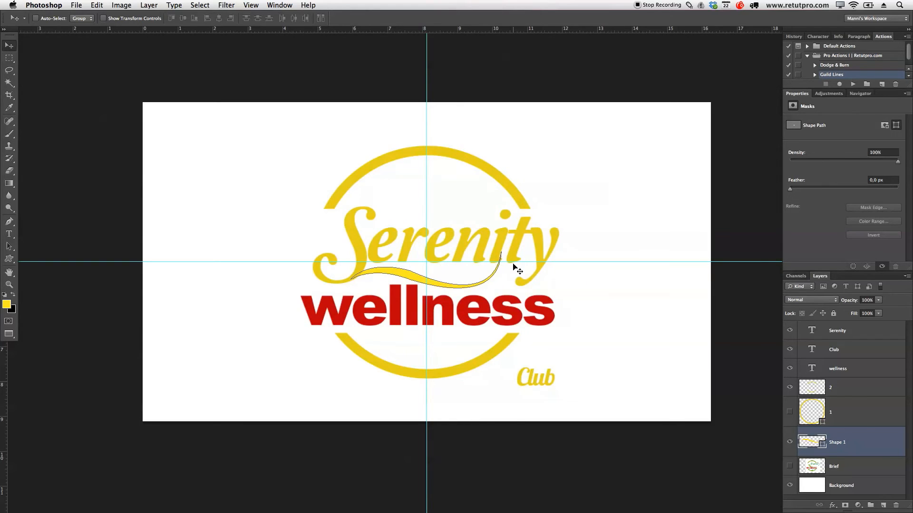
Step: Distort the swoosh by pulling its upper-right corner outward and down to about 106% width, hide its path outline, and shift it slightly left
{"action": "key", "text": "super+t"}
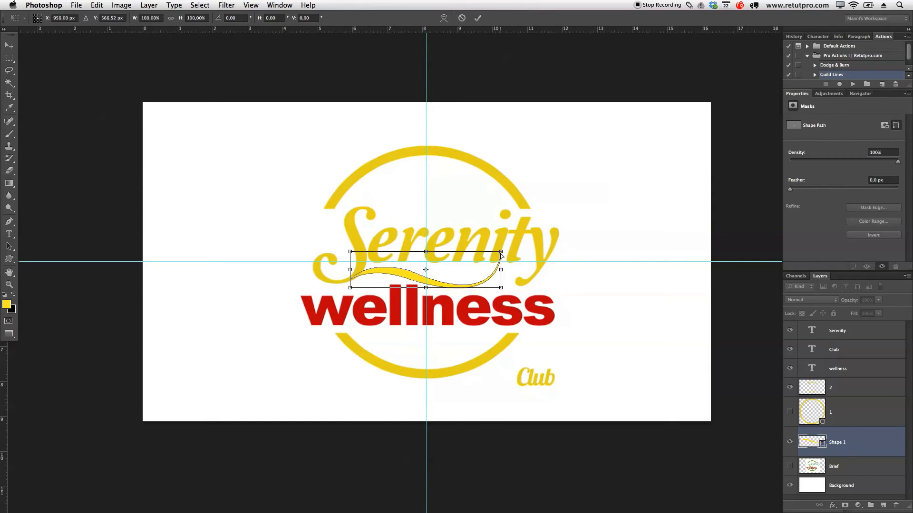
{"action": "left_click_drag", "start_coordinate": [502, 254], "coordinate": [511, 269]}
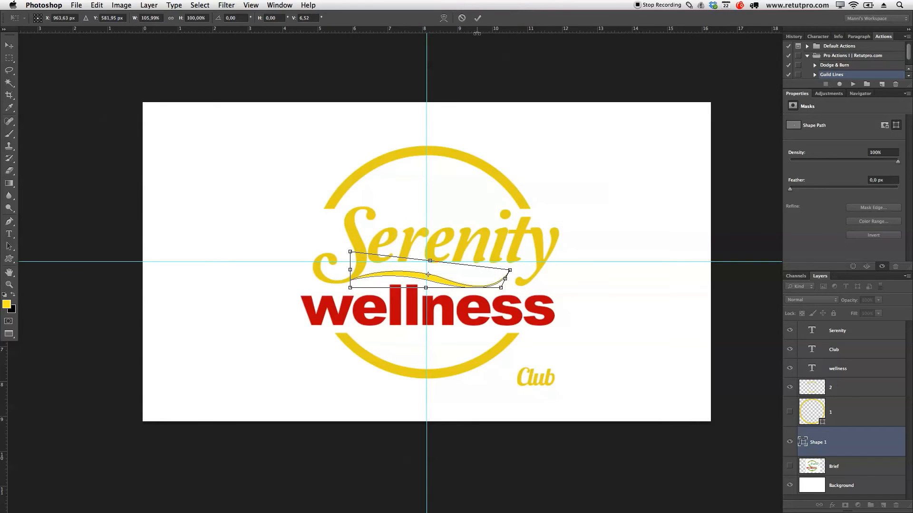
{"action": "left_click", "coordinate": [477, 18]}
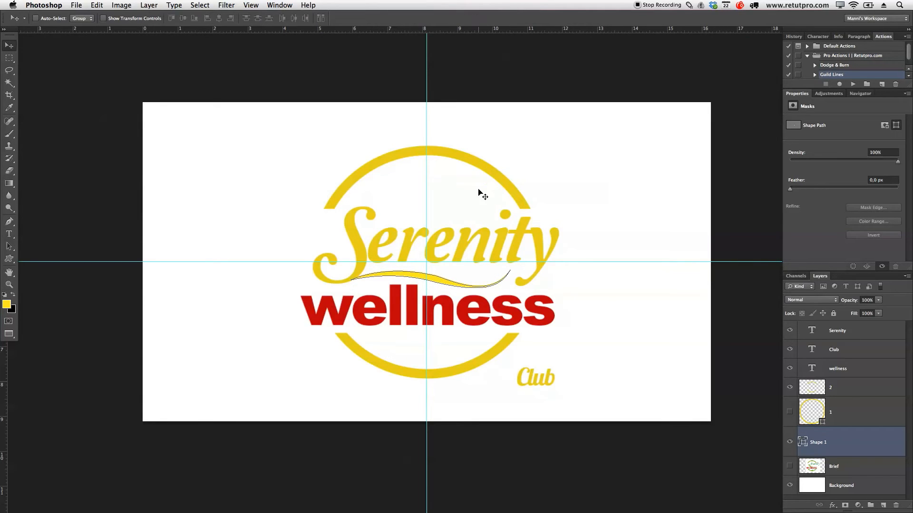
{"action": "key", "text": "z"}
{"action": "left_click_drag", "start_coordinate": [461, 307], "coordinate": [482, 262]}
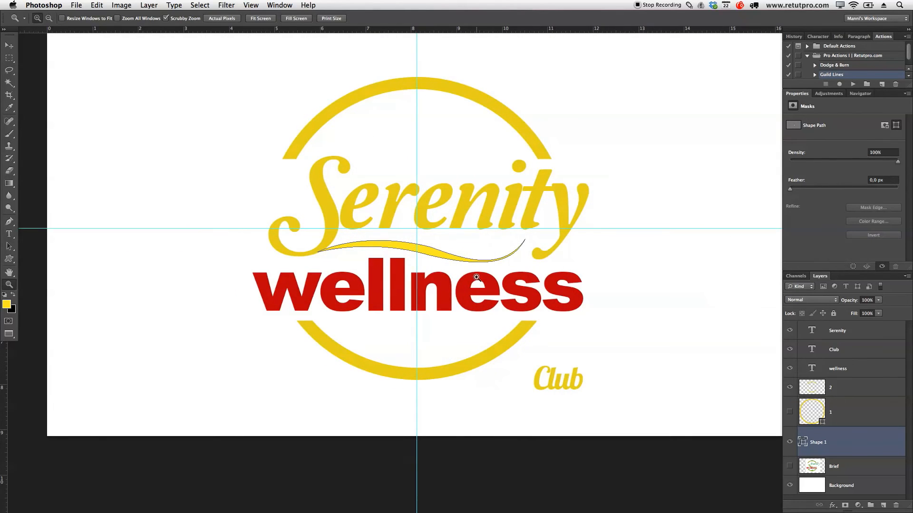
{"action": "key", "text": "Return"}
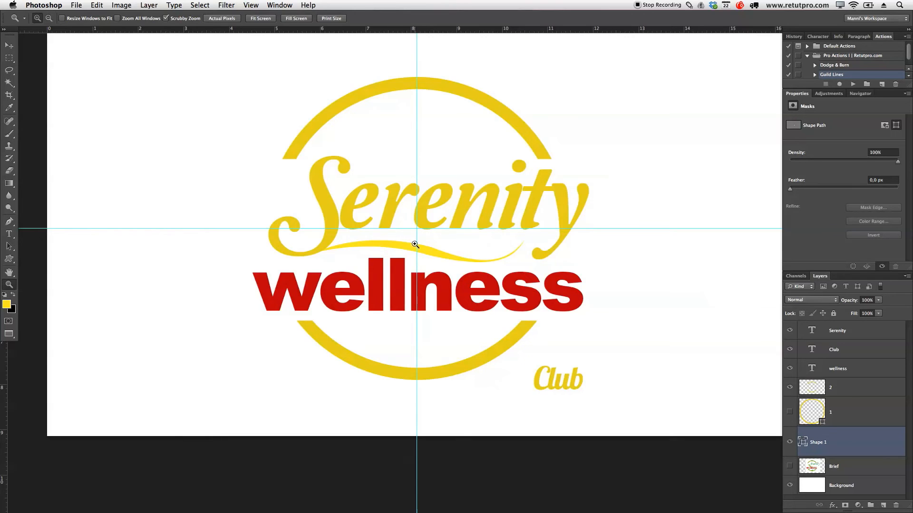
{"action": "key", "text": "v"}
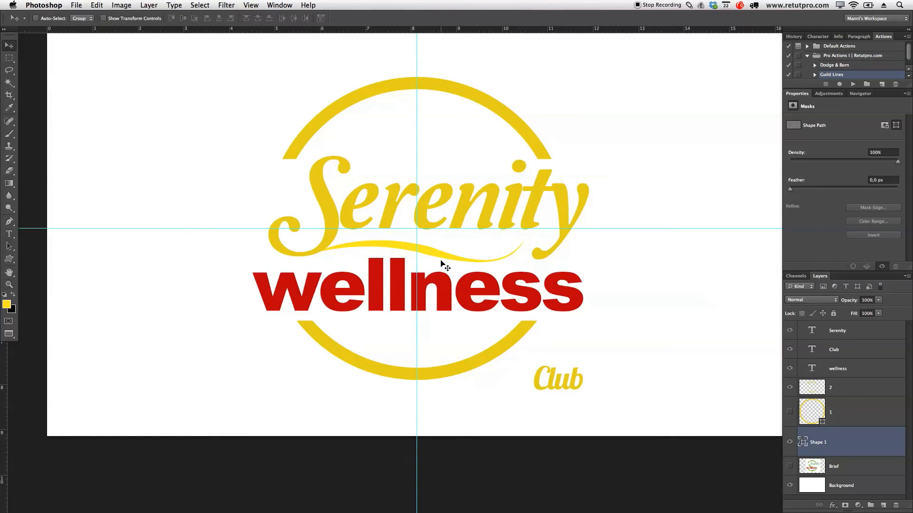
{"action": "left_click_drag", "start_coordinate": [442, 257], "coordinate": [437, 257]}
Step: Recolour the swoosh to e9d303 by sampling the yellow of the Serenity lettering
{"action": "double_click", "coordinate": [818, 442]}
{"action": "key", "text": "Return"}
{"action": "double_click", "coordinate": [803, 442]}
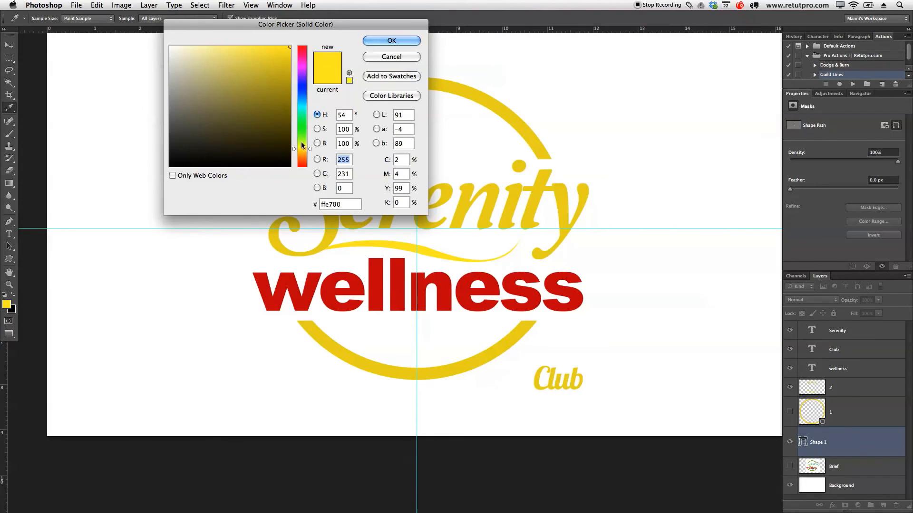
{"action": "left_click", "coordinate": [490, 191]}
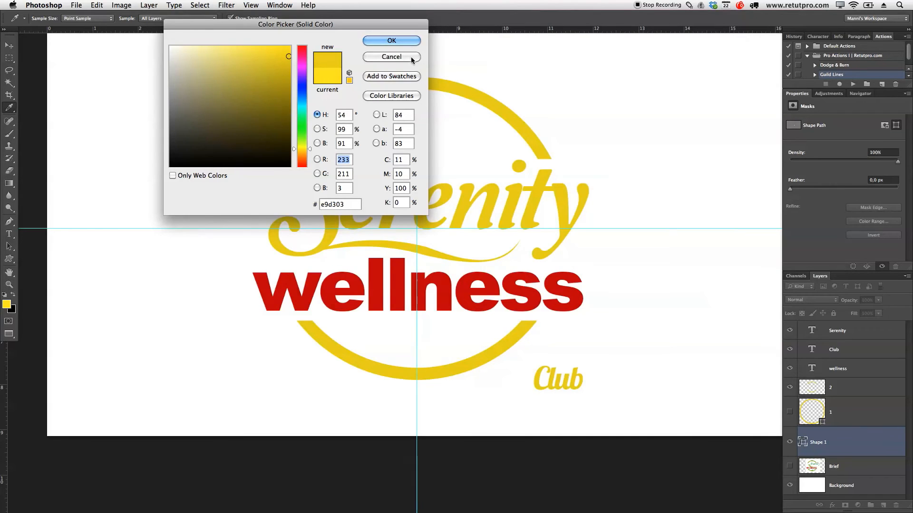
{"action": "left_click", "coordinate": [407, 39]}
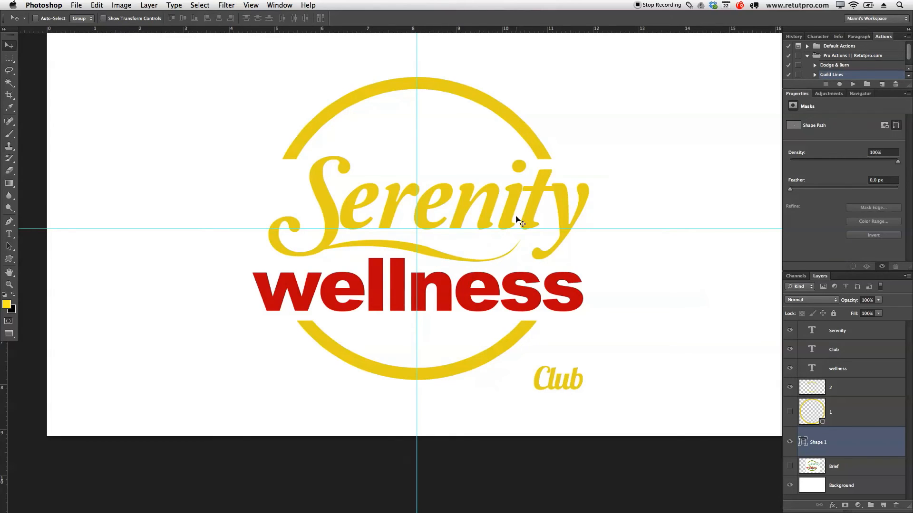
Step: Move the swoosh slightly and distort it by lowering its lower-left corner to about 112% height
{"action": "left_click_drag", "start_coordinate": [496, 251], "coordinate": [488, 259]}
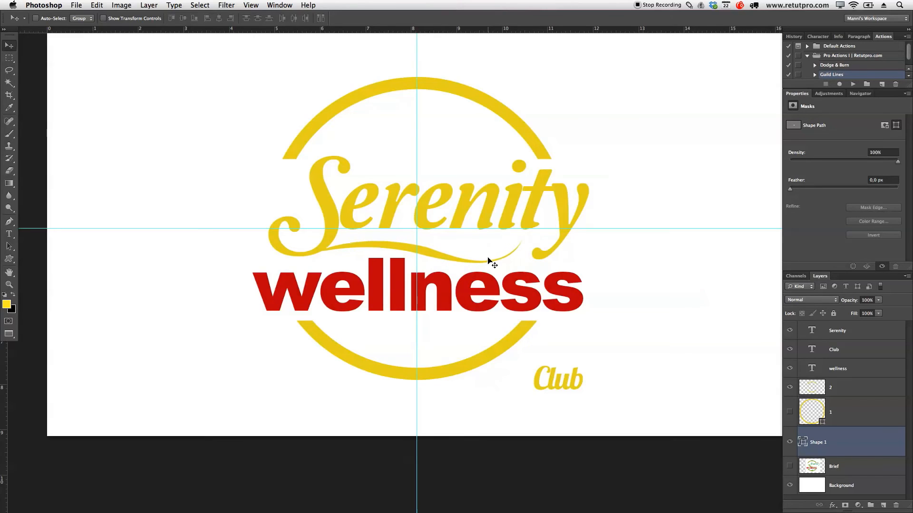
{"action": "key", "text": "super+t"}
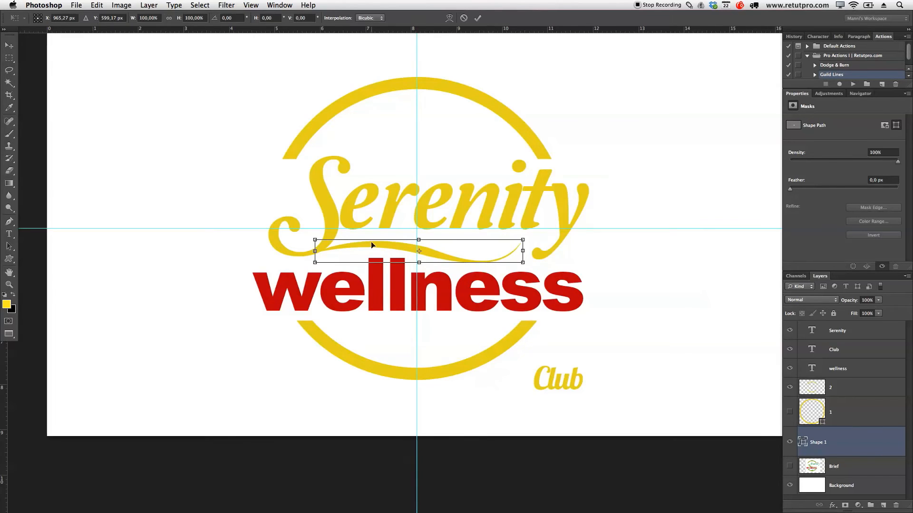
{"action": "left_click_drag", "start_coordinate": [315, 263], "coordinate": [315, 265]}
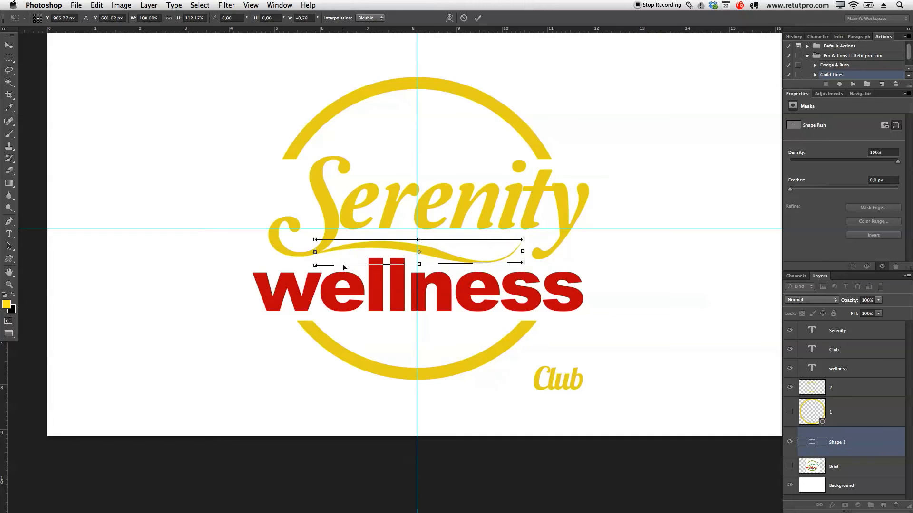
{"action": "left_click", "coordinate": [477, 18]}
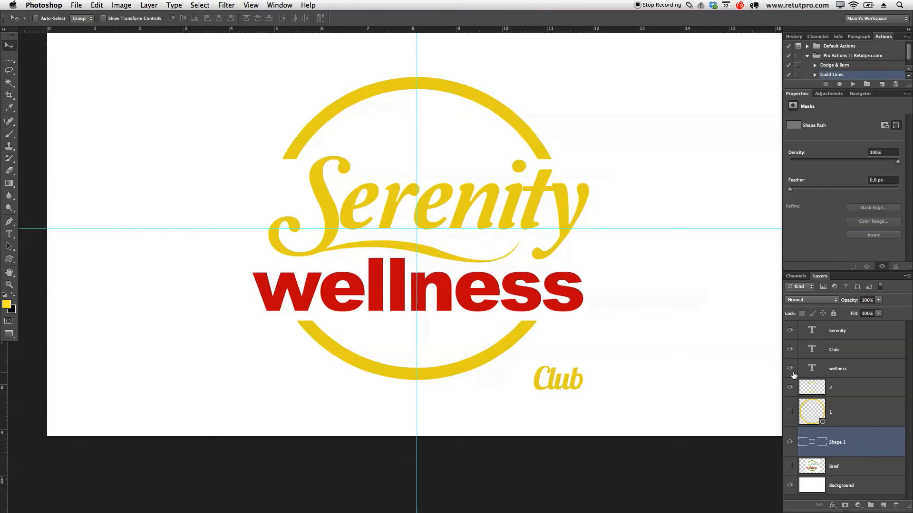
Step: Draw a second swoosh about 176 × 43 px beneath wellness as a new shape layer above Serenity
{"action": "left_click", "coordinate": [863, 355]}
{"action": "left_click", "coordinate": [865, 334]}
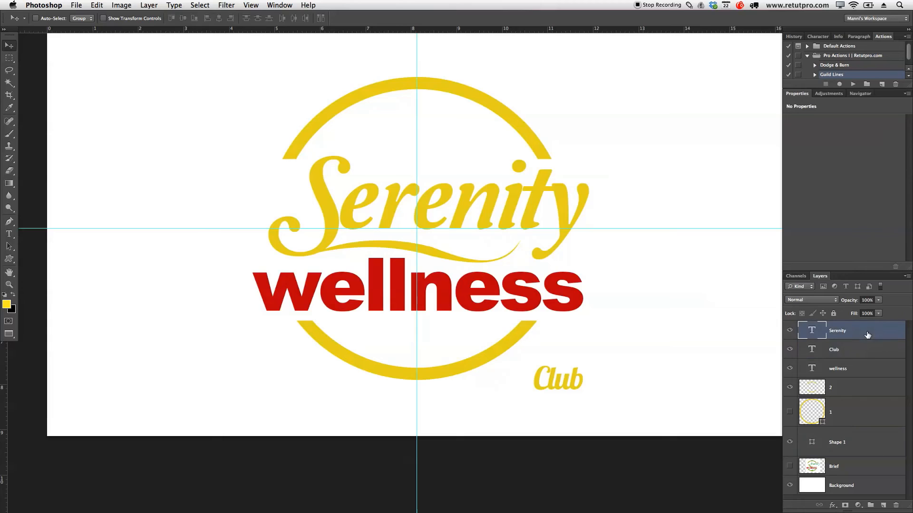
{"action": "key", "text": "u"}
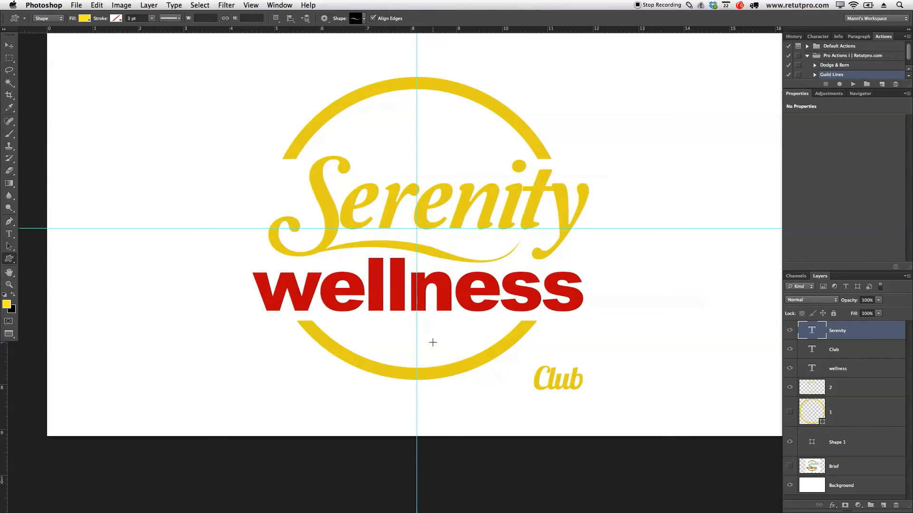
{"action": "left_click_drag", "start_coordinate": [379, 329], "coordinate": [444, 356]}
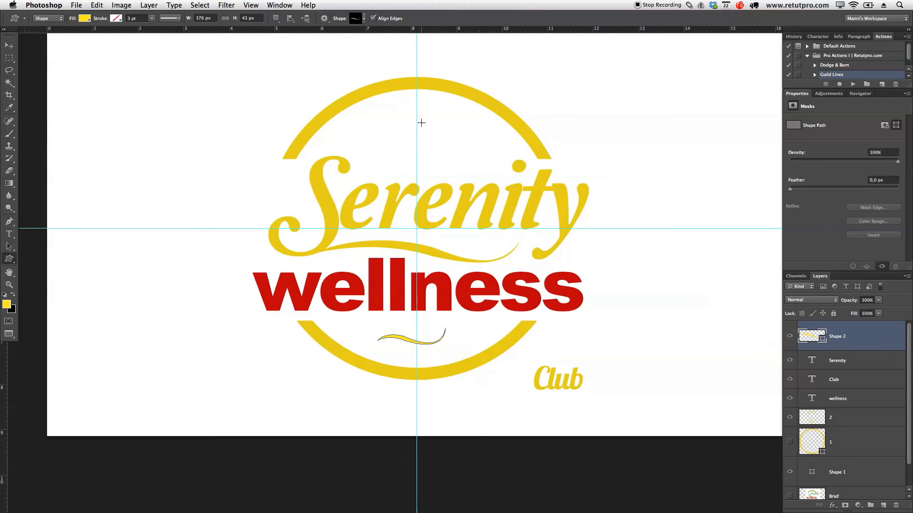
{"action": "left_click", "coordinate": [421, 122], "text": "super"}
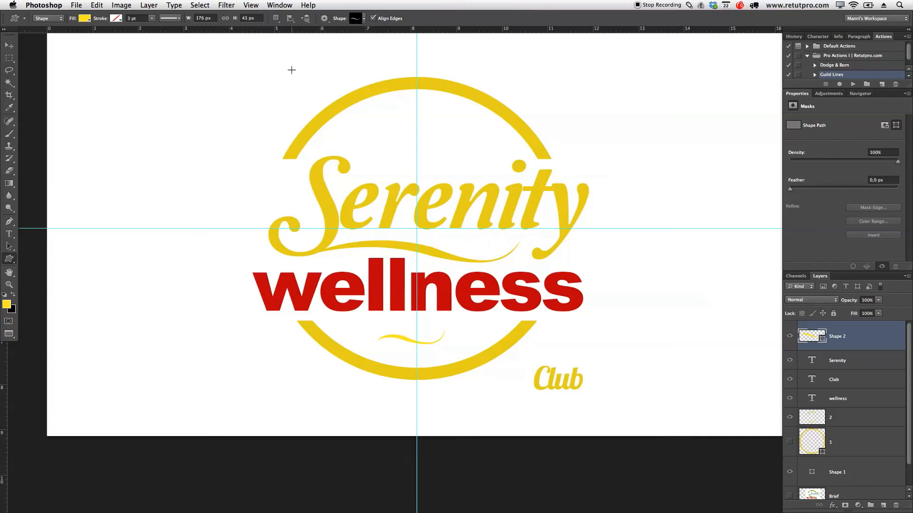
Step: Choose the saved Leaf shape for the Custom Shape tool
{"action": "left_click", "coordinate": [362, 18]}
{"action": "left_click", "coordinate": [506, 293]}
{"action": "key", "text": "Return"}
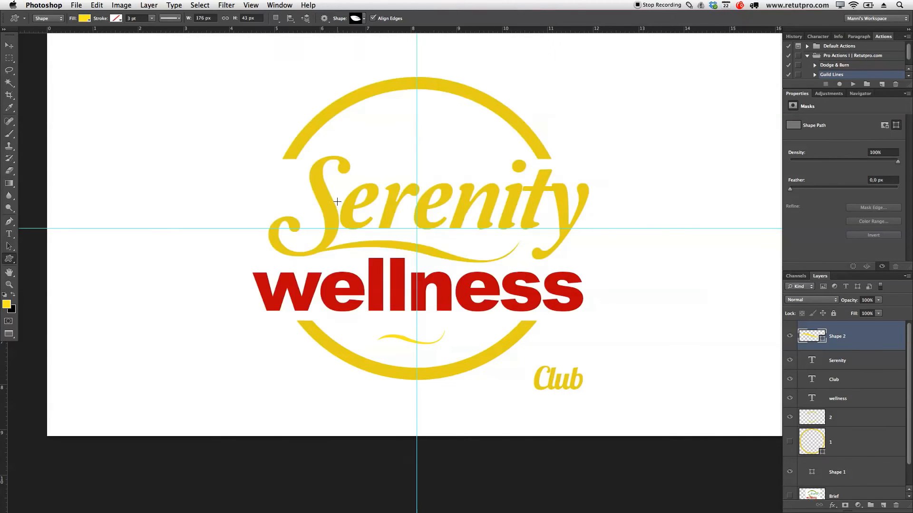
Step: Draw a leaf above the small swoosh on the same shape layer and move both slightly down
{"action": "key", "text": "z"}
{"action": "left_click_drag", "start_coordinate": [393, 346], "coordinate": [472, 339]}
{"action": "key", "text": "u"}
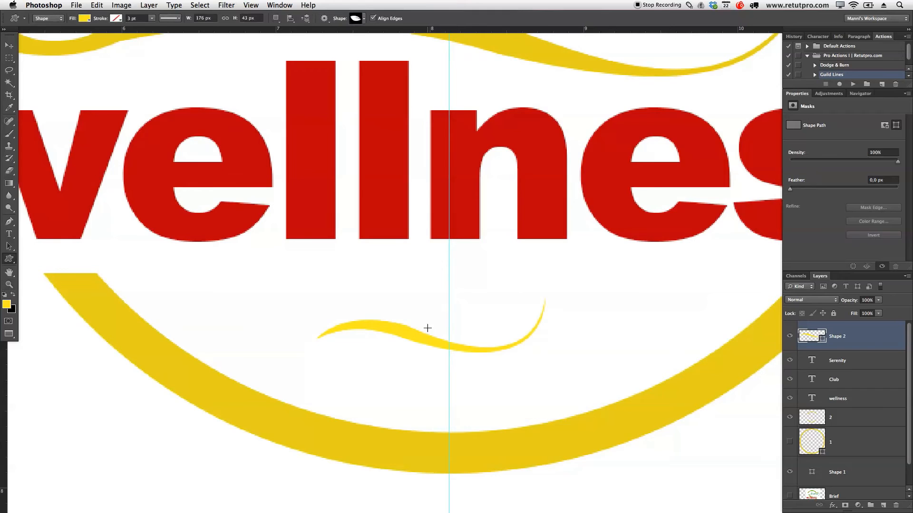
{"action": "left_click_drag", "start_coordinate": [395, 278], "coordinate": [454, 316]}
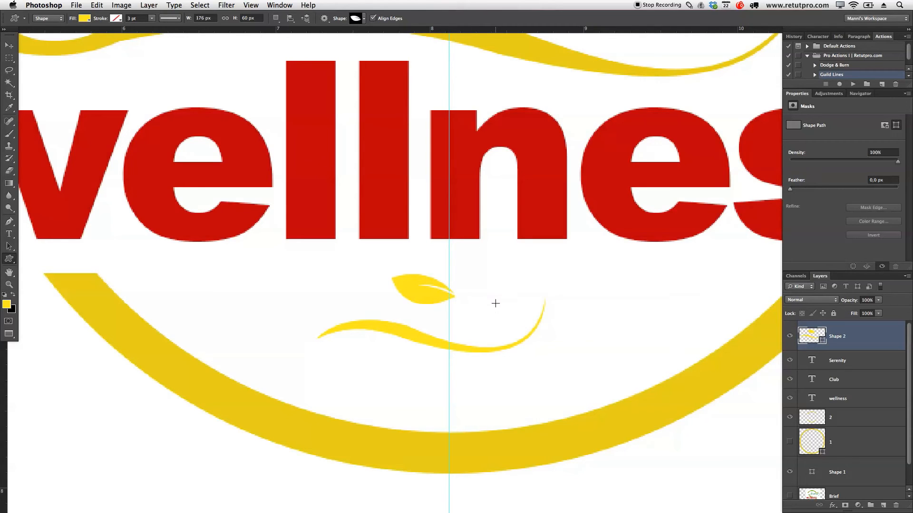
{"action": "key", "text": "v"}
{"action": "mouse_move", "coordinate": [450, 297]}
{"action": "left_mouse_down"}
{"action": "mouse_move", "coordinate": [474, 301]}
{"action": "mouse_move", "coordinate": [441, 302]}
{"action": "left_mouse_up"}
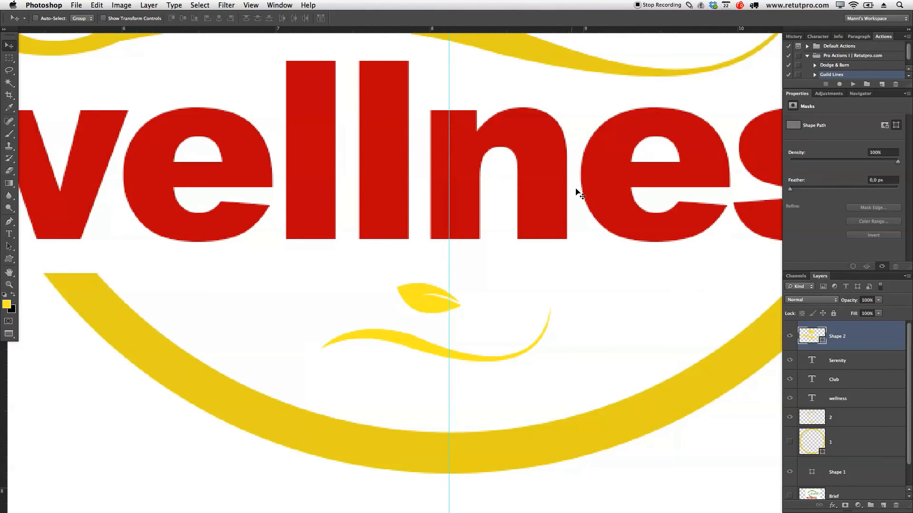
Step: Step back in the history to the state before the leaf was drawn on the small swoosh's layer
{"action": "left_click", "coordinate": [798, 37]}
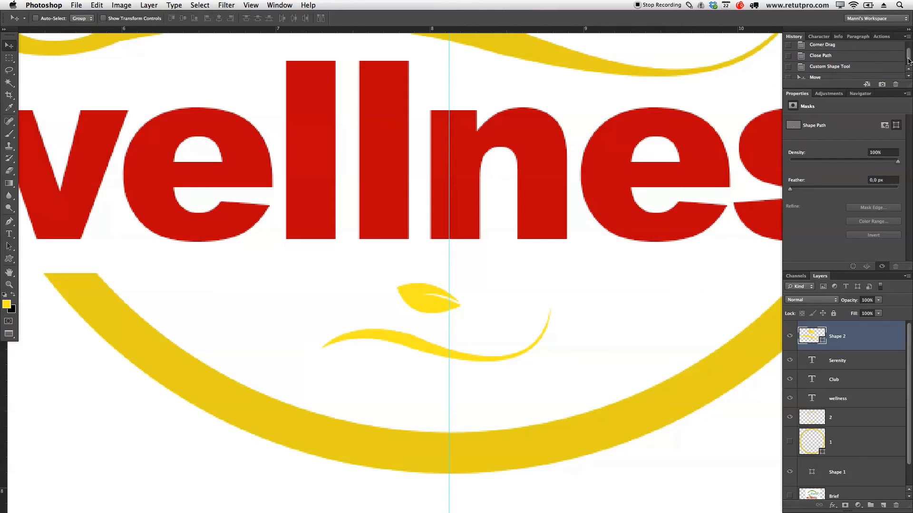
{"action": "left_click_drag", "start_coordinate": [908, 61], "coordinate": [909, 76]}
{"action": "left_click", "coordinate": [835, 62]}
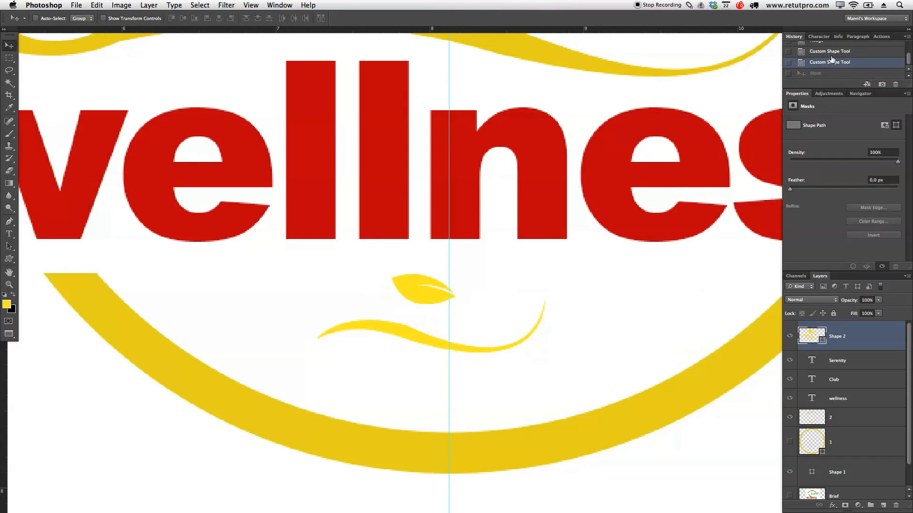
{"action": "left_click", "coordinate": [831, 52]}
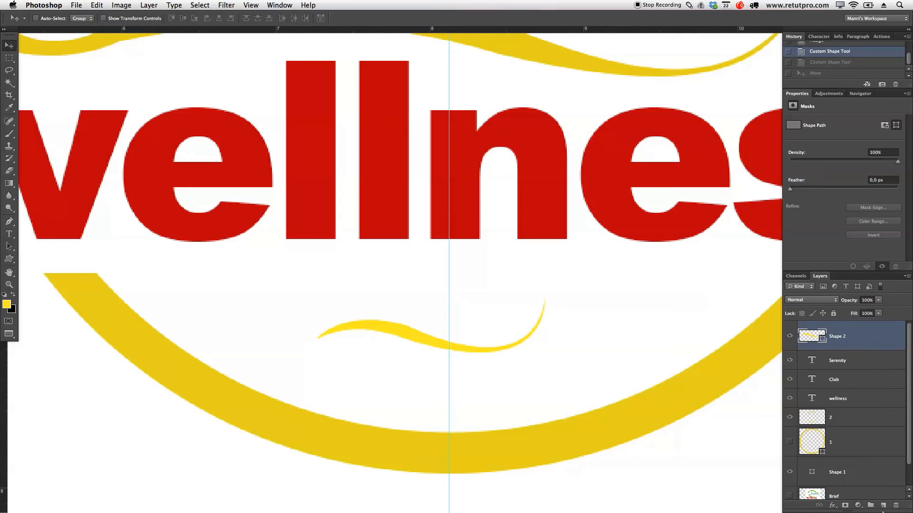
Step: Add a new layer named Leaf and rename the small swoosh's layer SWIF 2
{"action": "left_click", "coordinate": [883, 505]}
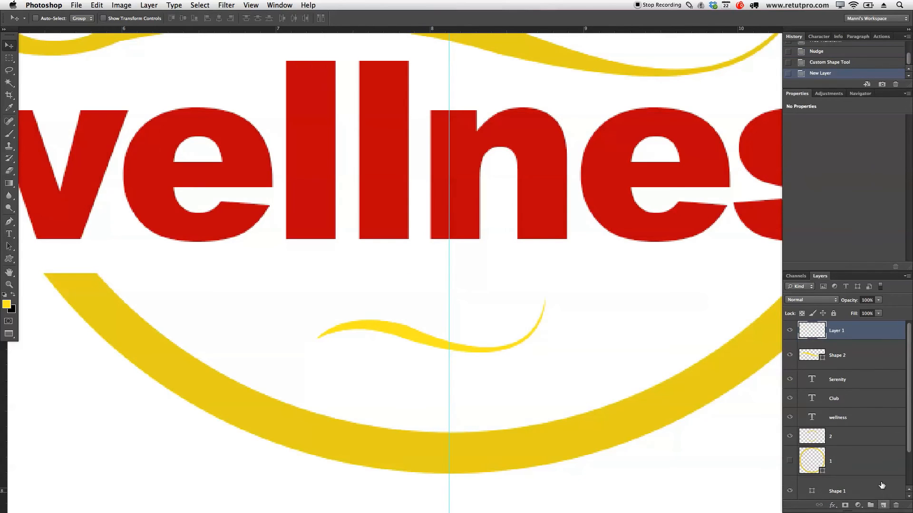
{"action": "double_click", "coordinate": [838, 335]}
{"action": "type", "text": "4eaf"}
{"action": "key", "text": "Return"}
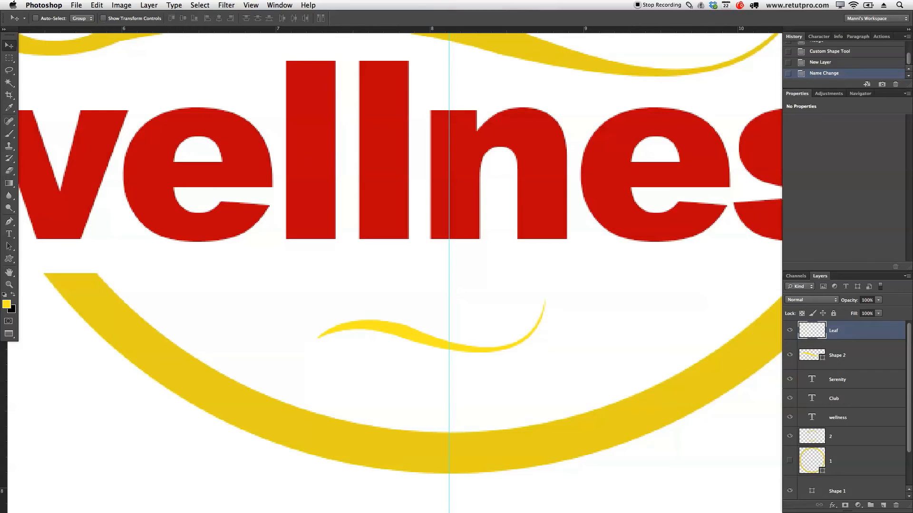
{"action": "double_click", "coordinate": [840, 354]}
{"action": "type", "text": "SWIF"}
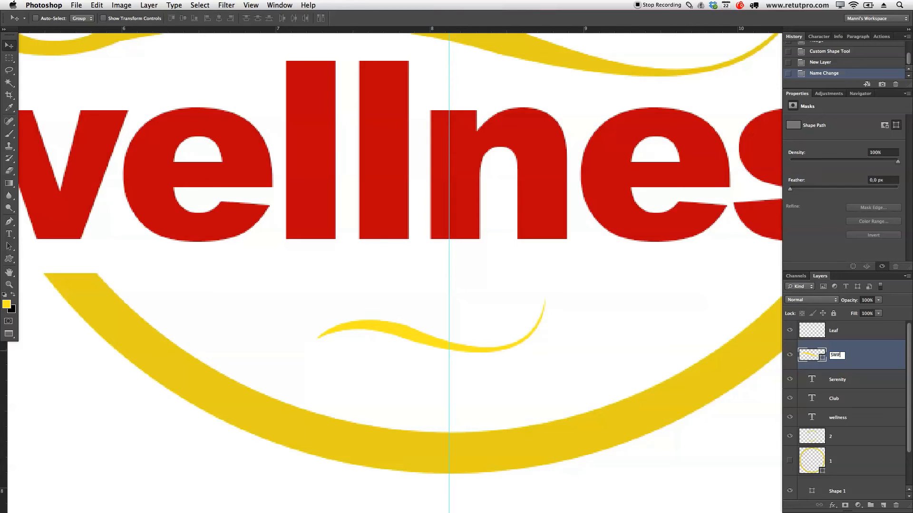
{"action": "key", "text": "Return"}
Step: Draw a leaf about 46 × 22 px on the Leaf layer and move it just below wellness, across the vertical guide
{"action": "left_click", "coordinate": [843, 339]}
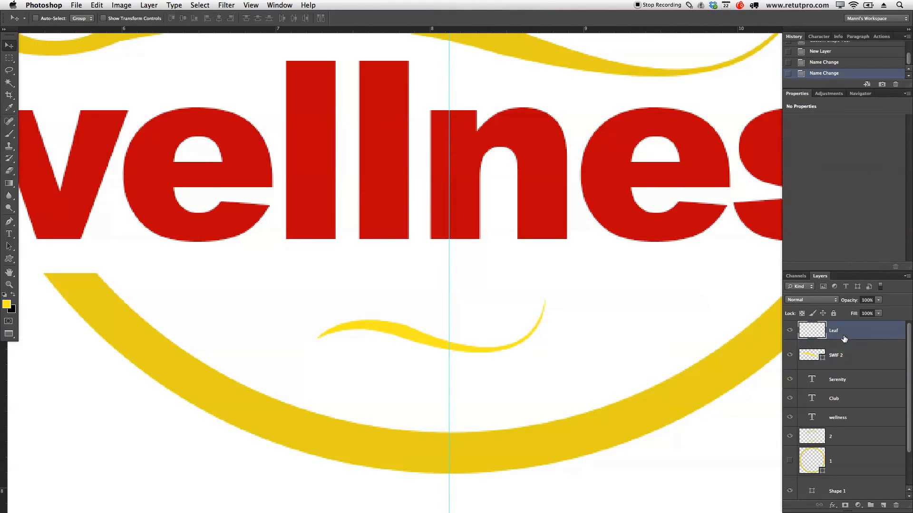
{"action": "key", "text": "u"}
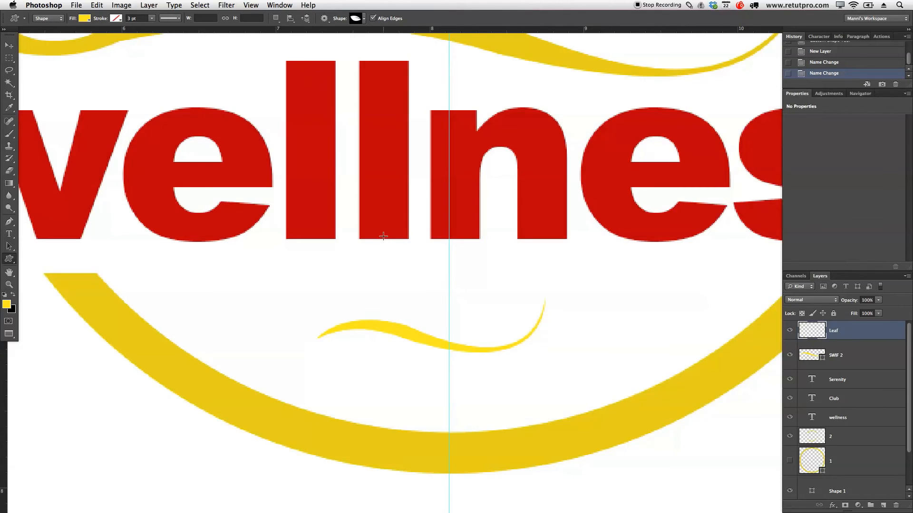
{"action": "left_click_drag", "start_coordinate": [410, 278], "coordinate": [463, 313]}
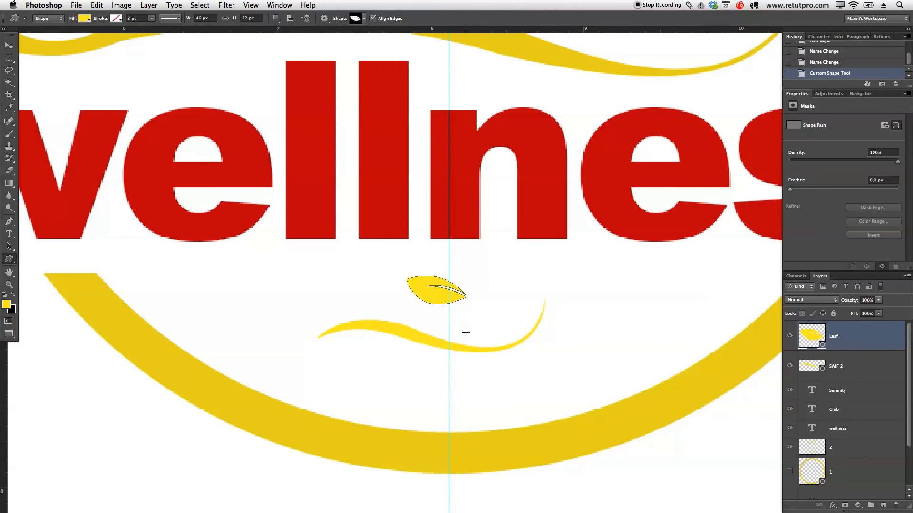
{"action": "key", "text": "Return"}
{"action": "key", "text": "v"}
{"action": "mouse_move", "coordinate": [463, 315]}
{"action": "left_mouse_down"}
{"action": "mouse_move", "coordinate": [487, 324]}
{"action": "mouse_move", "coordinate": [476, 310]}
{"action": "left_mouse_up"}
Step: Rotate the SWIF 2 swoosh clockwise by about 29° and place it below the leaf, centred at about X 967, Y 858 px
{"action": "left_click", "coordinate": [827, 375]}
{"action": "left_click_drag", "start_coordinate": [537, 372], "coordinate": [533, 377]}
{"action": "key", "text": "ctrl+t"}
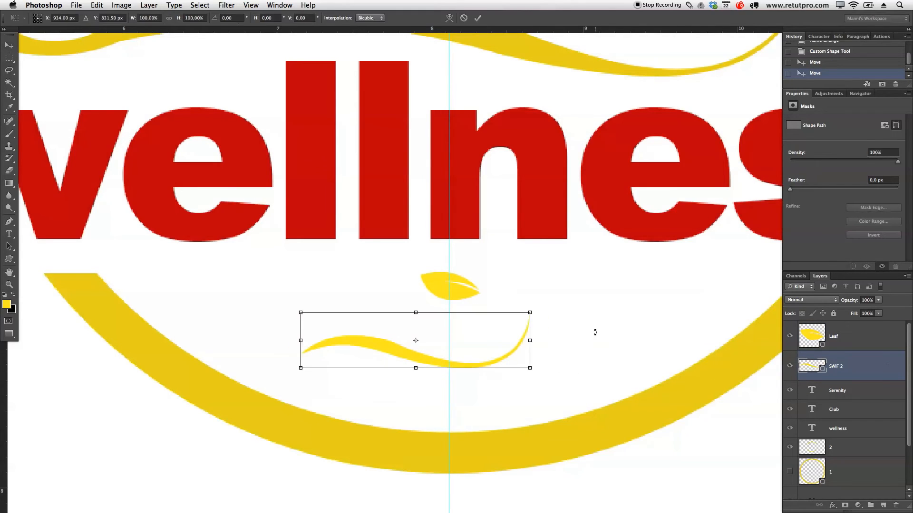
{"action": "left_click_drag", "start_coordinate": [595, 309], "coordinate": [596, 374]}
{"action": "left_click_drag", "start_coordinate": [430, 350], "coordinate": [483, 393]}
{"action": "left_click_drag", "start_coordinate": [511, 394], "coordinate": [507, 389]}
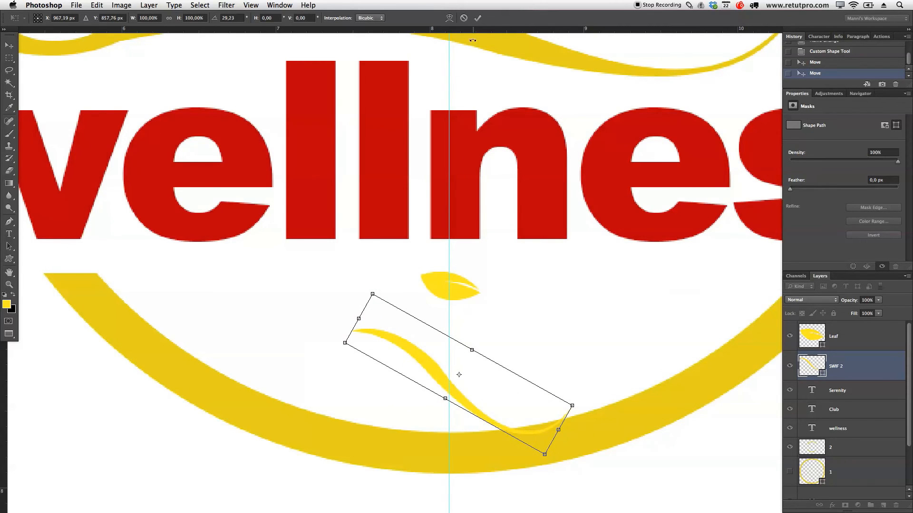
{"action": "left_click", "coordinate": [477, 18]}
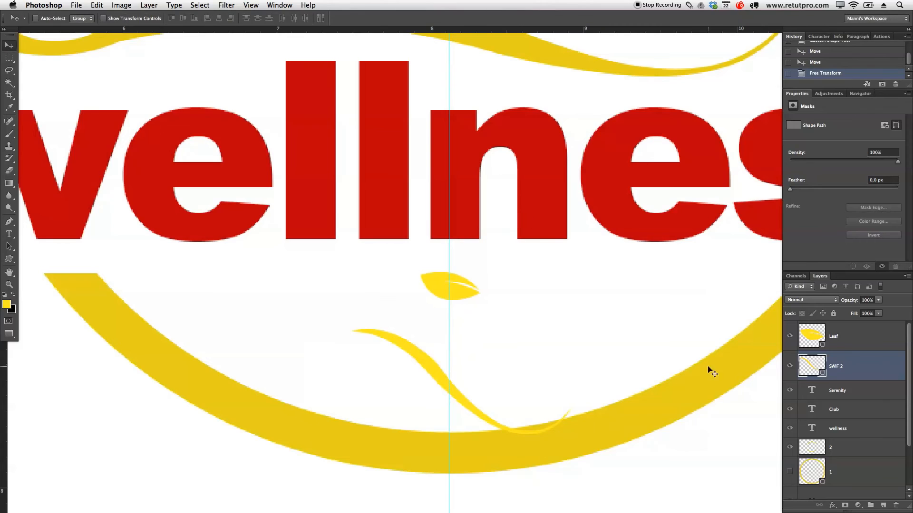
Step: Recolour the SWIF 2 swoosh to e9d303 by sampling the ring's yellow, and select the Leaf layer
{"action": "double_click", "coordinate": [811, 366]}
{"action": "left_click", "coordinate": [317, 418]}
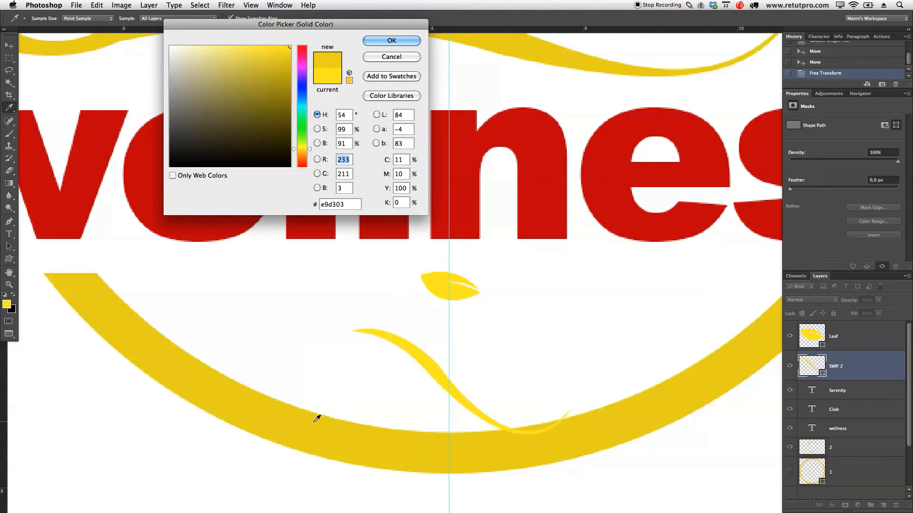
{"action": "left_click", "coordinate": [383, 42]}
{"action": "left_click", "coordinate": [892, 339]}
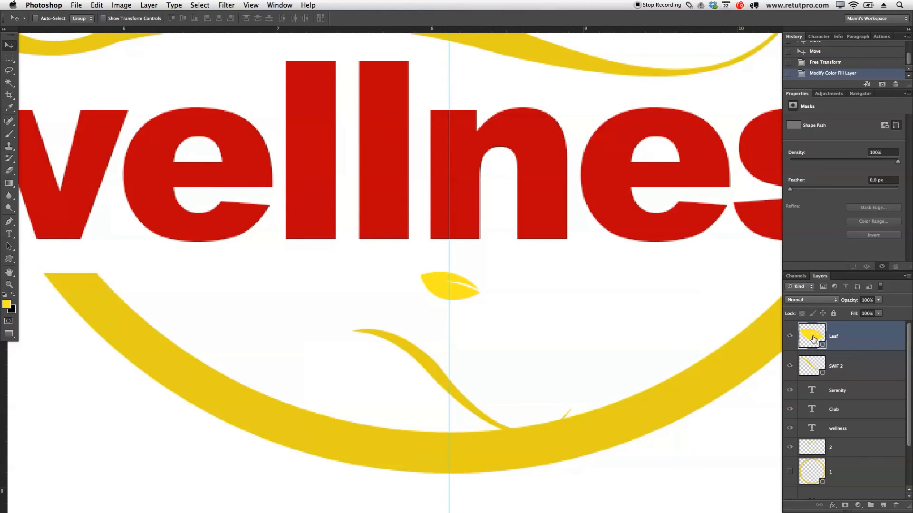
Step: Recolour the leaf to e9d303 by sampling the ring's yellow
{"action": "double_click", "coordinate": [813, 338]}
{"action": "left_click", "coordinate": [526, 453]}
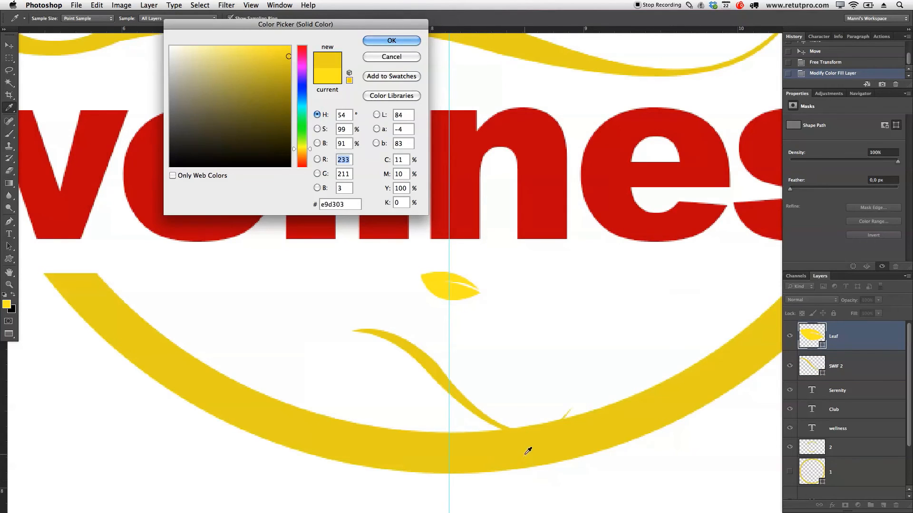
{"action": "left_click", "coordinate": [409, 39]}
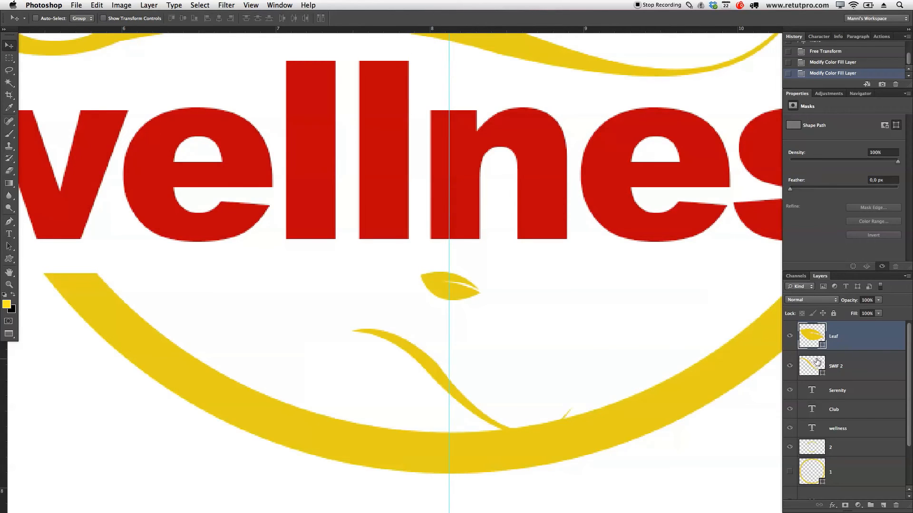
Step: Flip the SWIF 2 swoosh horizontally and try it centred below the leaf, with its lower curve overlapping the ring
{"action": "left_click", "coordinate": [851, 364]}
{"action": "left_click_drag", "start_coordinate": [569, 356], "coordinate": [539, 337]}
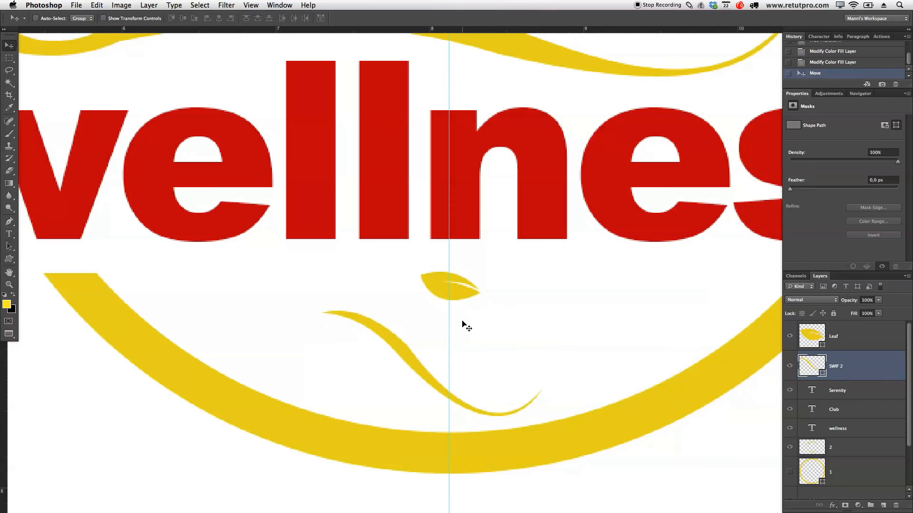
{"action": "left_click", "coordinate": [97, 5]}
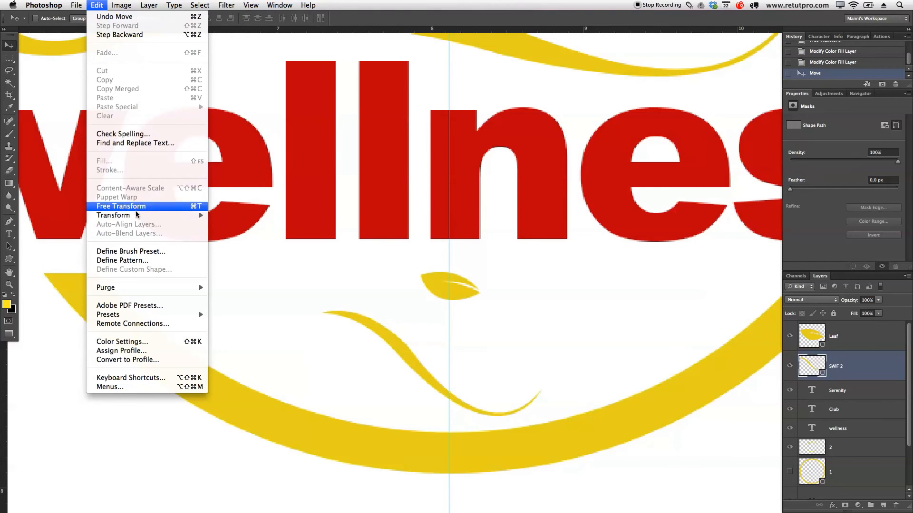
{"action": "mouse_move", "coordinate": [143, 216]}
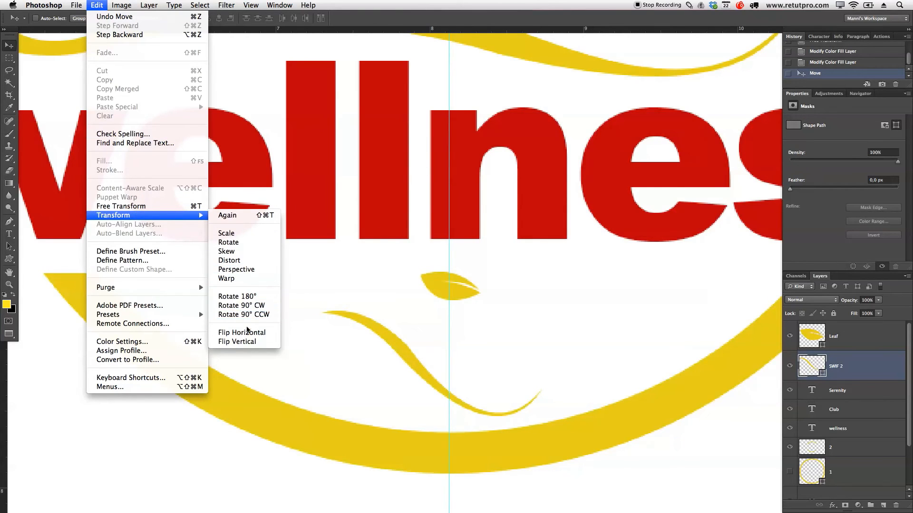
{"action": "left_click", "coordinate": [250, 333]}
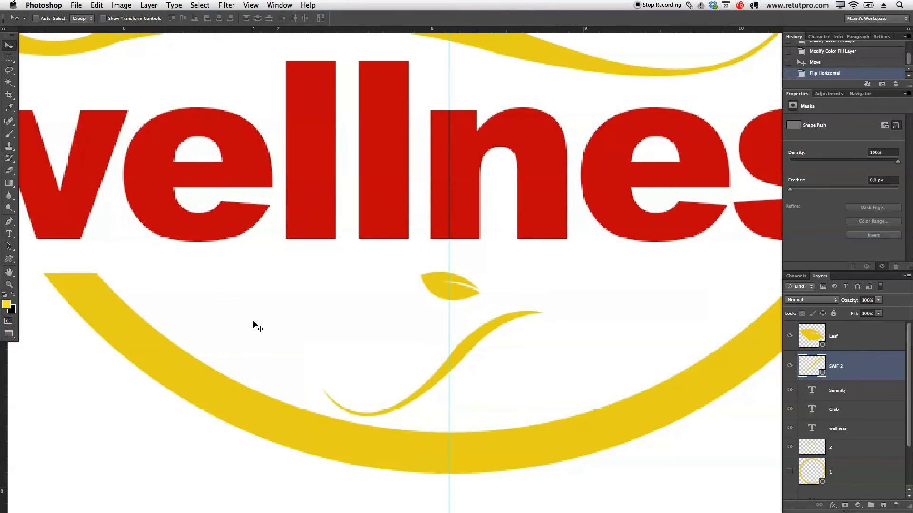
{"action": "left_click_drag", "start_coordinate": [465, 360], "coordinate": [495, 371]}
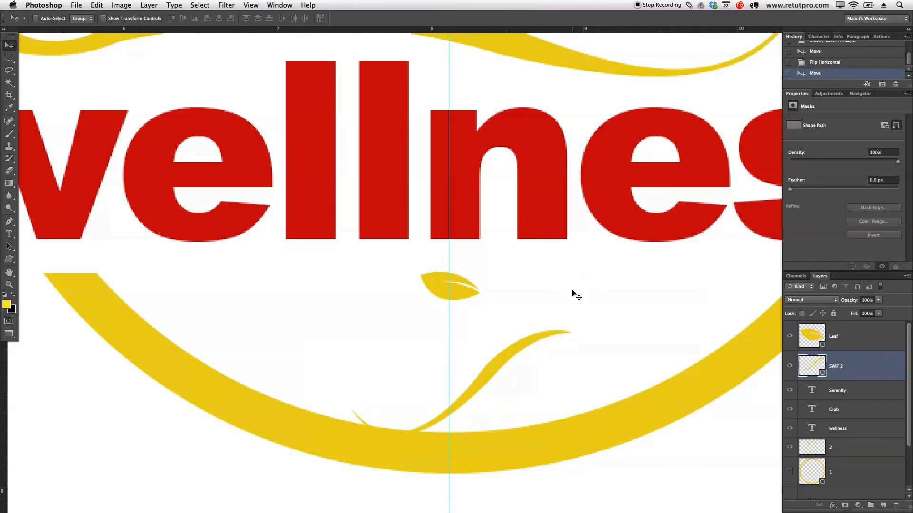
{"action": "left_click_drag", "start_coordinate": [558, 347], "coordinate": [533, 342]}
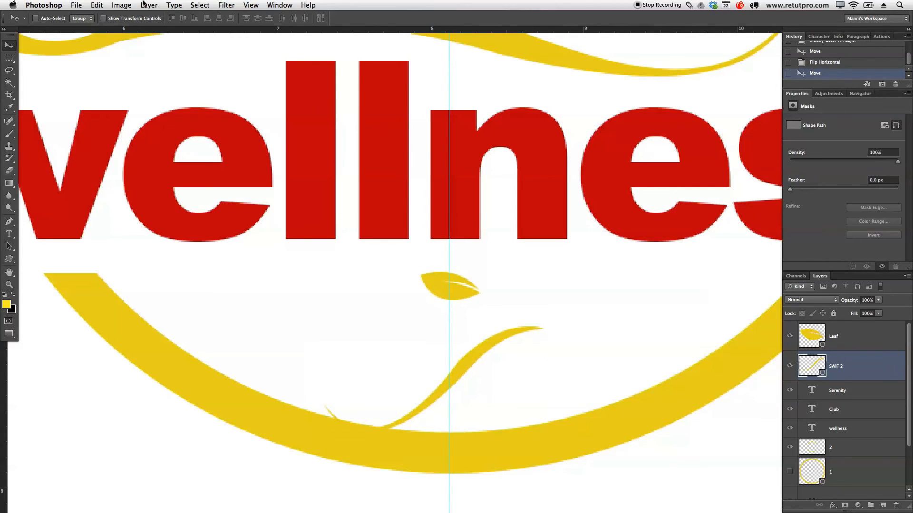
Step: Flip the SWIF 2 swoosh horizontally again and move it up and left, just above the ring's lower arc
{"action": "left_click", "coordinate": [97, 5]}
{"action": "mouse_move", "coordinate": [135, 220]}
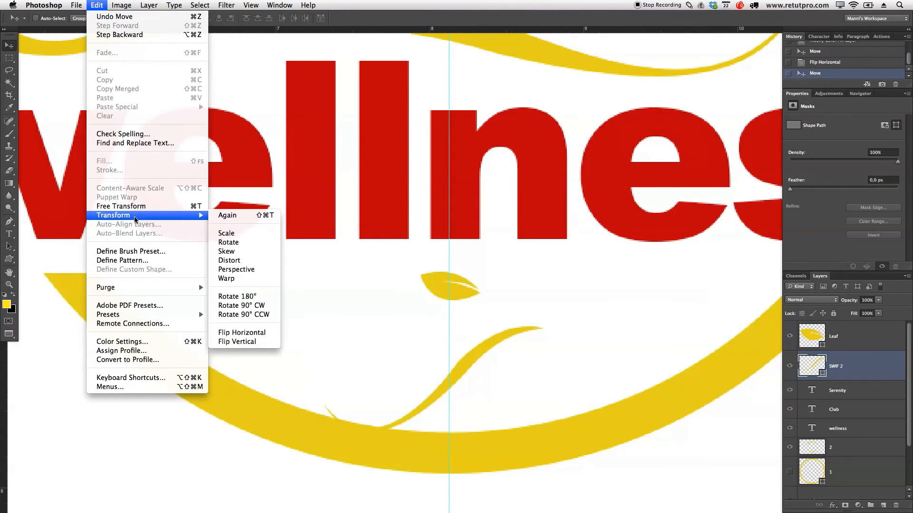
{"action": "left_click", "coordinate": [241, 332]}
{"action": "left_click_drag", "start_coordinate": [412, 369], "coordinate": [366, 364]}
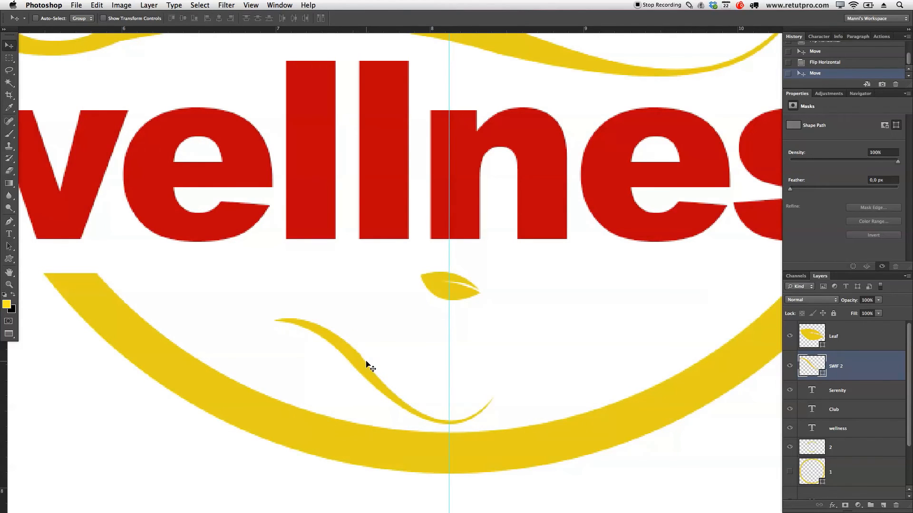
Step: Rotate the SWIF 2 swoosh slightly clockwise and place it between the leaf and the ring, crossing the vertical guide
{"action": "key", "text": "ctrl+t"}
{"action": "left_click_drag", "start_coordinate": [499, 287], "coordinate": [533, 323]}
{"action": "left_click_drag", "start_coordinate": [440, 367], "coordinate": [506, 316]}
{"action": "left_click", "coordinate": [477, 18]}
Step: Flip the SWIF 2 swoosh vertically and move it right so its upper curve meets the leaf's tip
{"action": "left_click", "coordinate": [77, 4]}
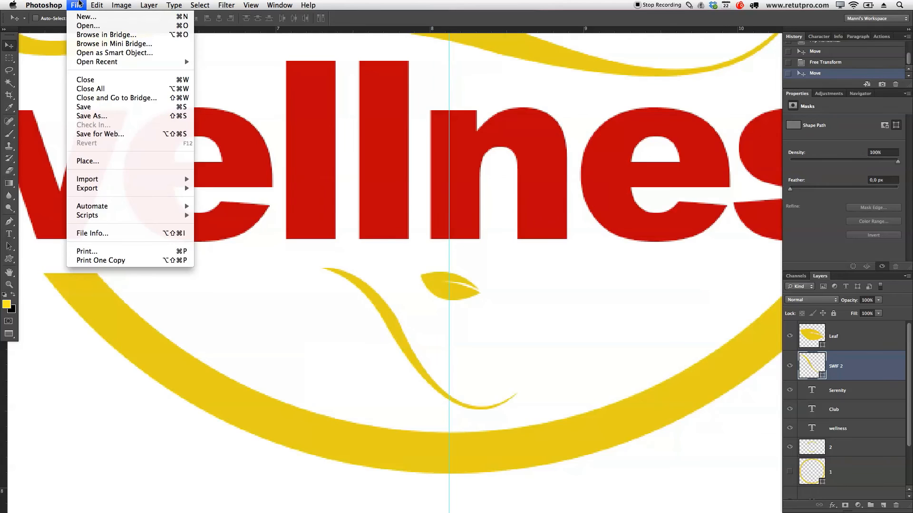
{"action": "mouse_move", "coordinate": [97, 5]}
{"action": "mouse_move", "coordinate": [157, 217]}
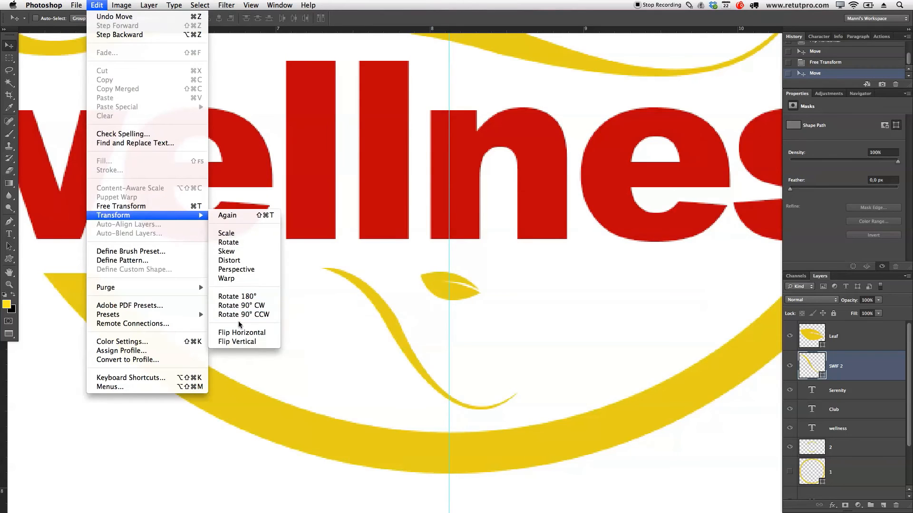
{"action": "left_click", "coordinate": [247, 343]}
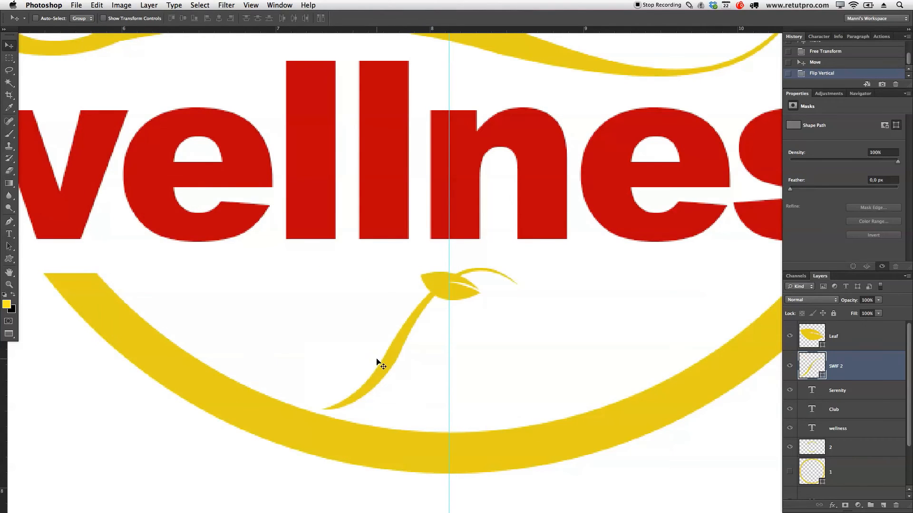
{"action": "left_click_drag", "start_coordinate": [401, 359], "coordinate": [441, 364]}
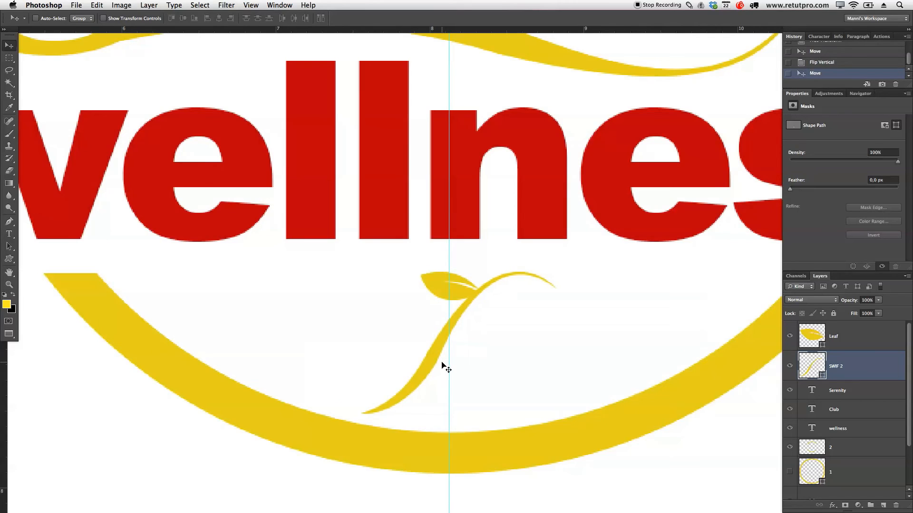
Step: Rotate the SWIF 2 swoosh by about -122.2° and centre it at about X 967, Y 860 px as a stem rising from the ring
{"action": "key", "text": "ctrl+t"}
{"action": "left_click_drag", "start_coordinate": [563, 264], "coordinate": [375, 278]}
{"action": "left_click_drag", "start_coordinate": [424, 326], "coordinate": [427, 358]}
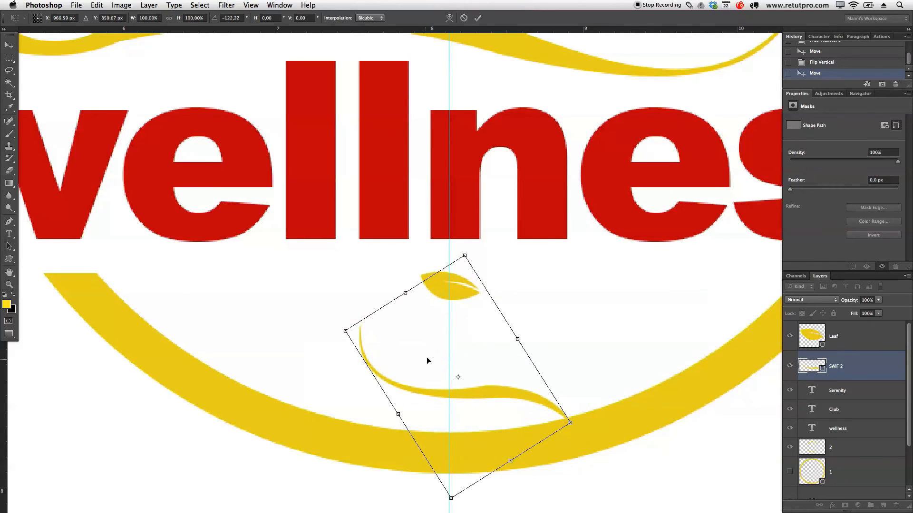
{"action": "left_click", "coordinate": [477, 18]}
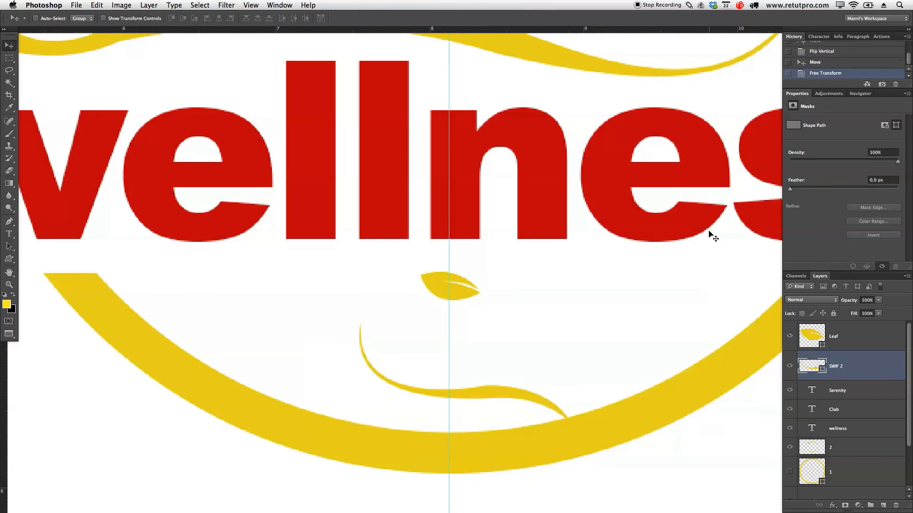
Step: Move the leaf to the left side of the stem's upper end, with its tip pointing at the stem
{"action": "left_click", "coordinate": [862, 347]}
{"action": "left_click_drag", "start_coordinate": [607, 318], "coordinate": [567, 317]}
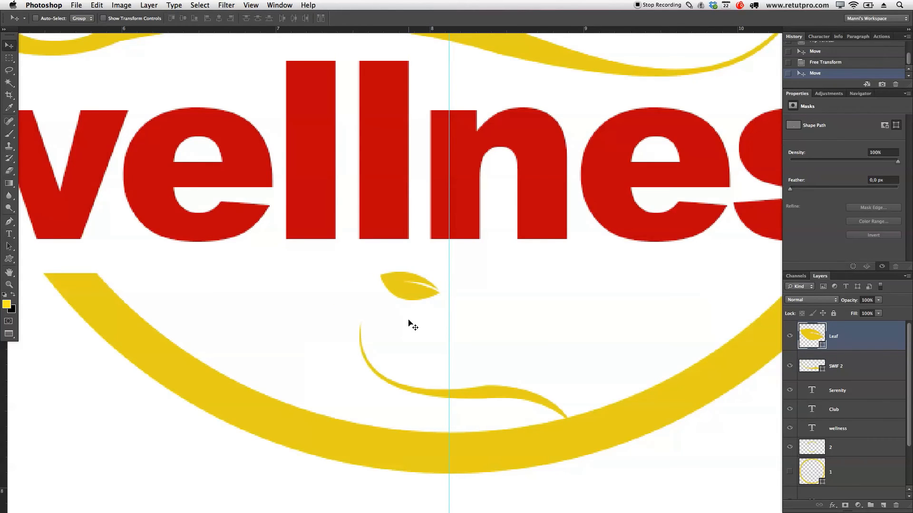
{"action": "left_click_drag", "start_coordinate": [457, 290], "coordinate": [374, 330]}
{"action": "key", "text": "Up"}
{"action": "key", "text": "Up"}
{"action": "key", "text": "Down"}
{"action": "key", "text": "Down"}
{"action": "key", "text": "Right"}
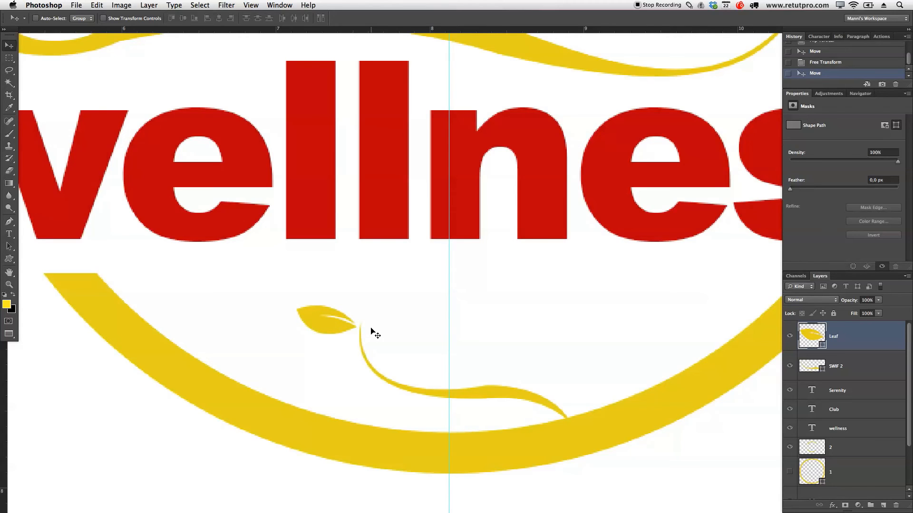
Step: Duplicate the Leaf layer, flip the copy horizontally and place it opposite the first leaf on the stem's right side
{"action": "key", "text": "super+j"}
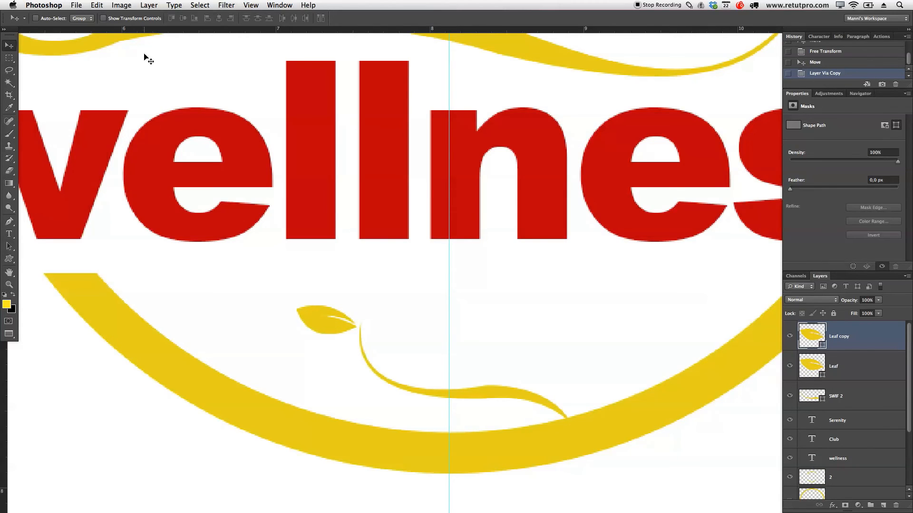
{"action": "left_click", "coordinate": [122, 5]}
{"action": "mouse_move", "coordinate": [99, 5]}
{"action": "mouse_move", "coordinate": [121, 215]}
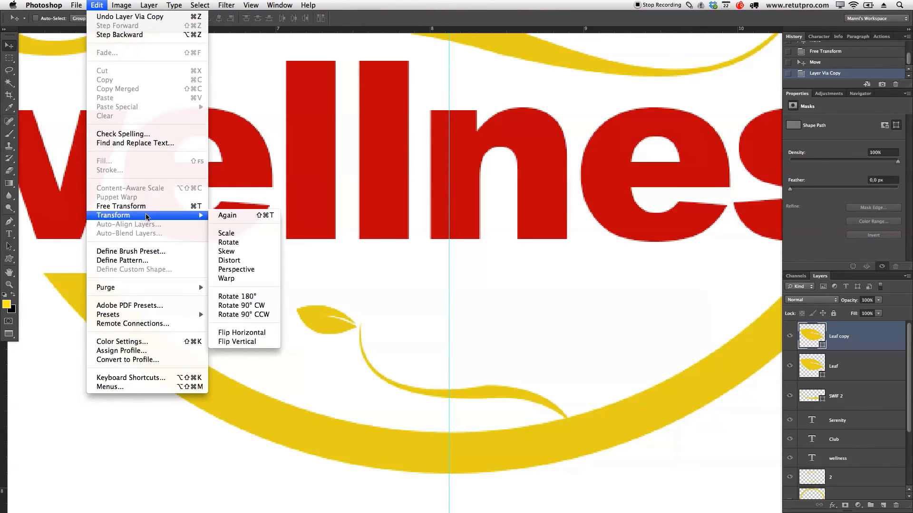
{"action": "left_click", "coordinate": [233, 334]}
{"action": "left_click_drag", "start_coordinate": [347, 318], "coordinate": [405, 312]}
{"action": "key", "text": "Up"}
{"action": "key", "text": "Up"}
{"action": "key", "text": "Right"}
{"action": "key", "text": "Right"}
{"action": "key", "text": "Right"}
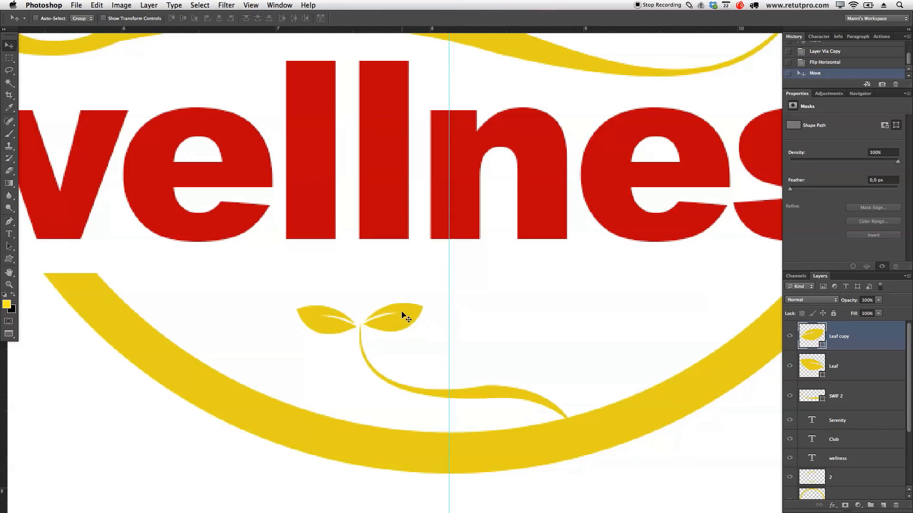
{"action": "key", "text": "Left"}
{"action": "key", "text": "Left"}
{"action": "key", "text": "Right"}
{"action": "key", "text": "Down"}
{"action": "key", "text": "Left"}
Step: Duplicate the right leaf and rotate the copy counter-clockwise until it stands nearly upright above the stem
{"action": "key", "text": "ctrl+j"}
{"action": "left_click_drag", "start_coordinate": [433, 337], "coordinate": [415, 300]}
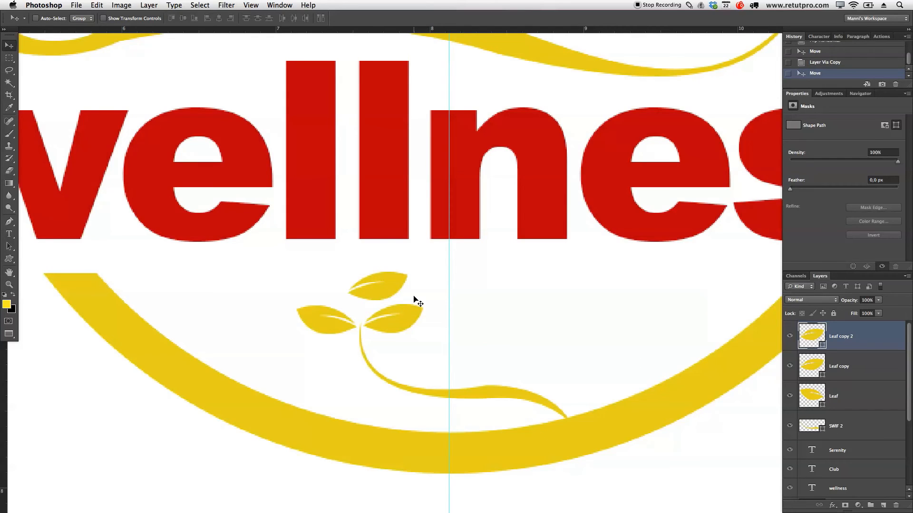
{"action": "key", "text": "ctrl+t"}
{"action": "left_click_drag", "start_coordinate": [427, 257], "coordinate": [398, 218]}
{"action": "mouse_move", "coordinate": [409, 273]}
{"action": "left_mouse_down"}
{"action": "mouse_move", "coordinate": [400, 276]}
{"action": "mouse_move", "coordinate": [422, 284]}
{"action": "mouse_move", "coordinate": [410, 291]}
{"action": "left_mouse_up"}
{"action": "left_click", "coordinate": [477, 18]}
Step: Nudge the upright leaf so its base meets the stem's end between the two side leaves
{"action": "key", "text": "Up"}
{"action": "key", "text": "Up"}
{"action": "key", "text": "Right"}
{"action": "key", "text": "Down"}
{"action": "key", "text": "Down"}
{"action": "key", "text": "Left"}
{"action": "key", "text": "Down"}
{"action": "key", "text": "Down"}
{"action": "key", "text": "Up"}
{"action": "key", "text": "Up"}
{"action": "key", "text": "Right"}
{"action": "key", "text": "Down"}
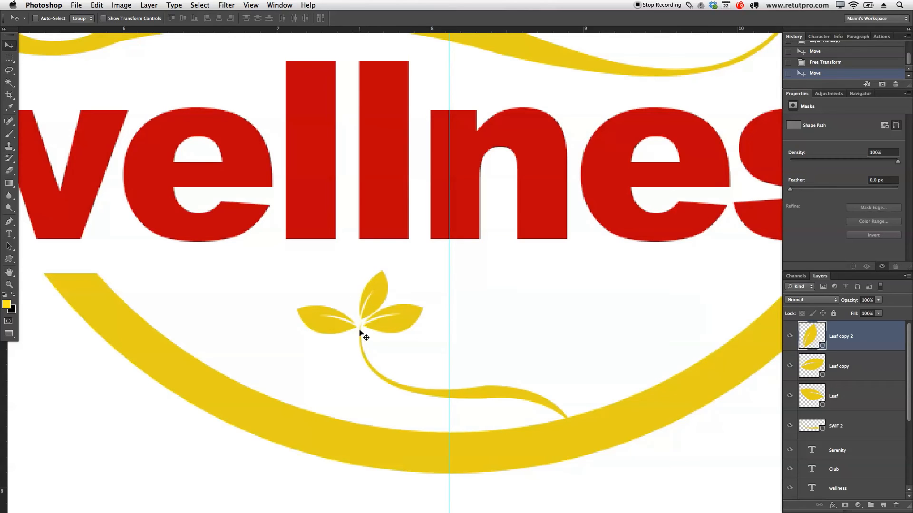
Step: Duplicate the upright leaf, set the copy to the right, then shrink it and rotate it to lean left
{"action": "key", "text": "ctrl+j"}
{"action": "left_click_drag", "start_coordinate": [375, 305], "coordinate": [484, 299]}
{"action": "key", "text": "ctrl+t"}
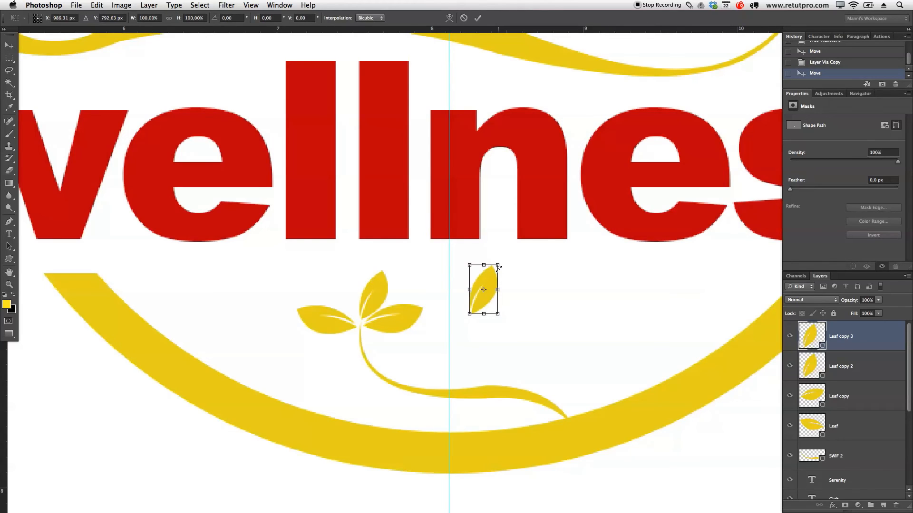
{"action": "left_click_drag", "start_coordinate": [497, 265], "coordinate": [484, 246]}
{"action": "left_click", "coordinate": [476, 18]}
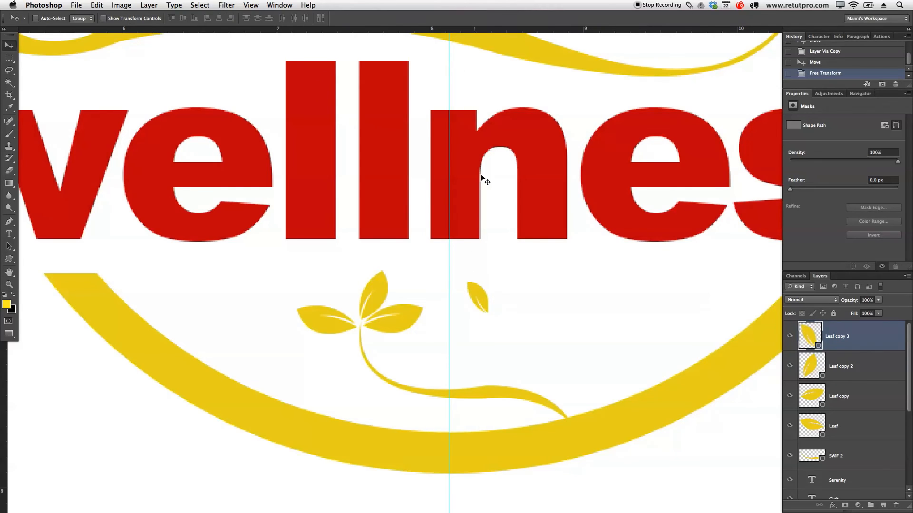
Step: Place the small leaf between the left leaf and the upright leaf, with its base at the stem's end
{"action": "left_click_drag", "start_coordinate": [490, 306], "coordinate": [361, 307]}
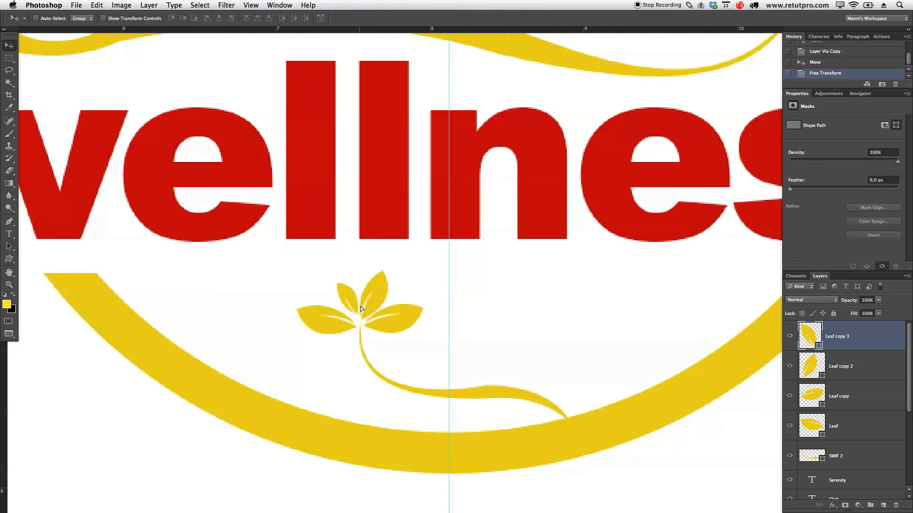
{"action": "key", "text": "Left"}
{"action": "key", "text": "Left"}
{"action": "key", "text": "Down"}
{"action": "key", "text": "Down"}
{"action": "key", "text": "Right"}
{"action": "key", "text": "Right"}
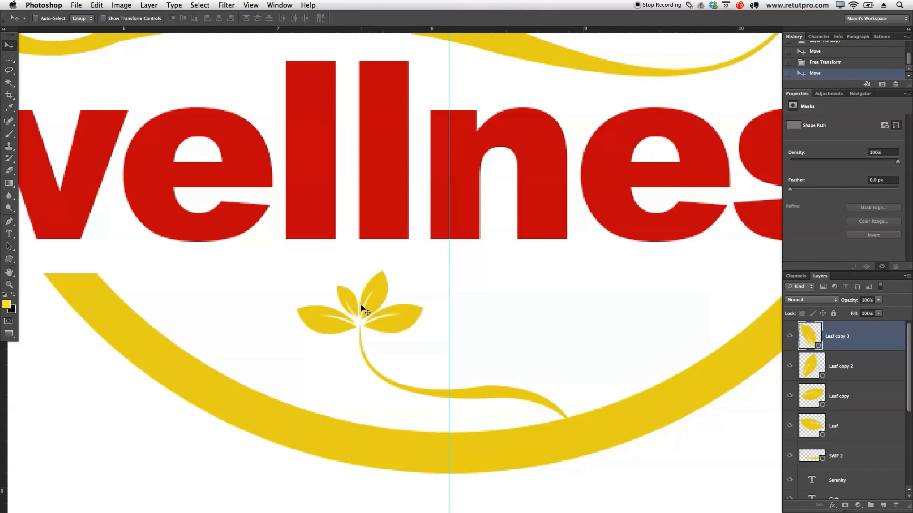
Step: Group the four leaf layers together with the SWIF 2 layer
{"action": "key", "text": "z"}
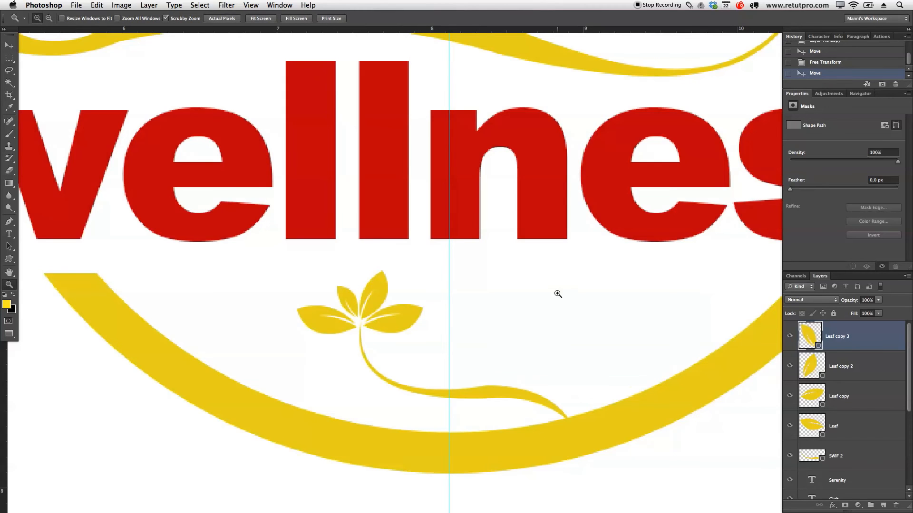
{"action": "left_click_drag", "start_coordinate": [580, 303], "coordinate": [503, 339]}
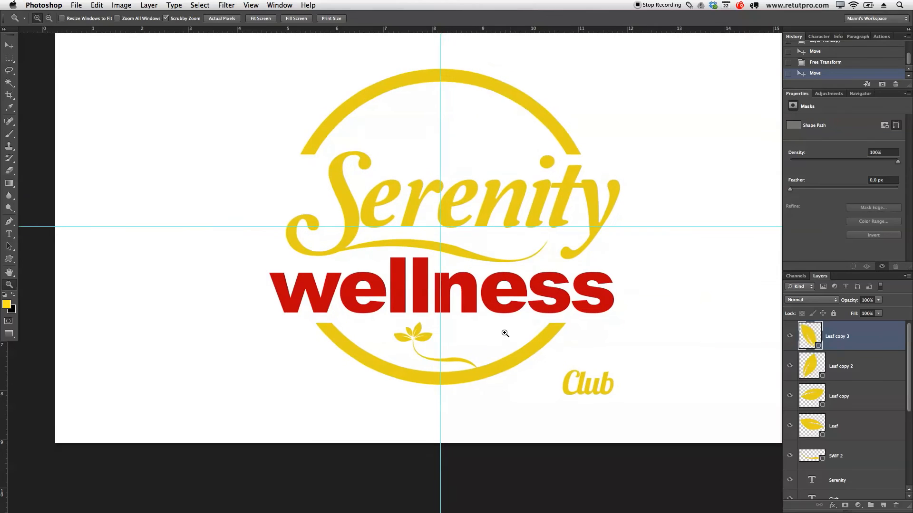
{"action": "key", "text": "t"}
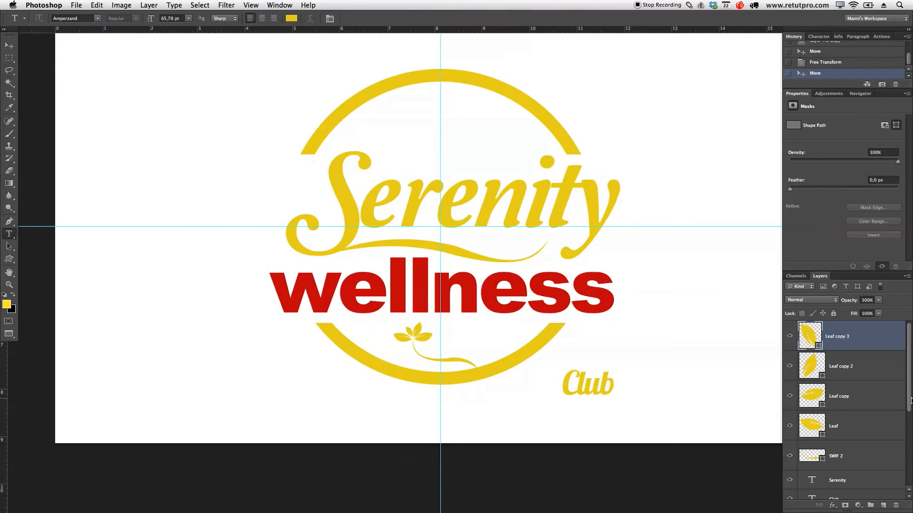
{"action": "mouse_move", "coordinate": [908, 370]}
{"action": "left_mouse_down"}
{"action": "mouse_move", "coordinate": [909, 381]}
{"action": "mouse_move", "coordinate": [908, 363]}
{"action": "left_mouse_up"}
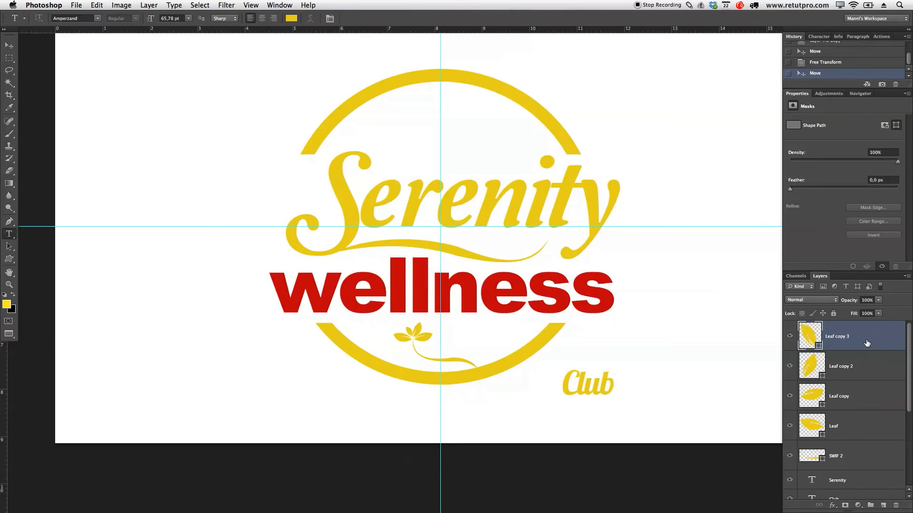
{"action": "left_click", "coordinate": [863, 371], "text": "shift"}
{"action": "left_click", "coordinate": [868, 398], "text": "shift"}
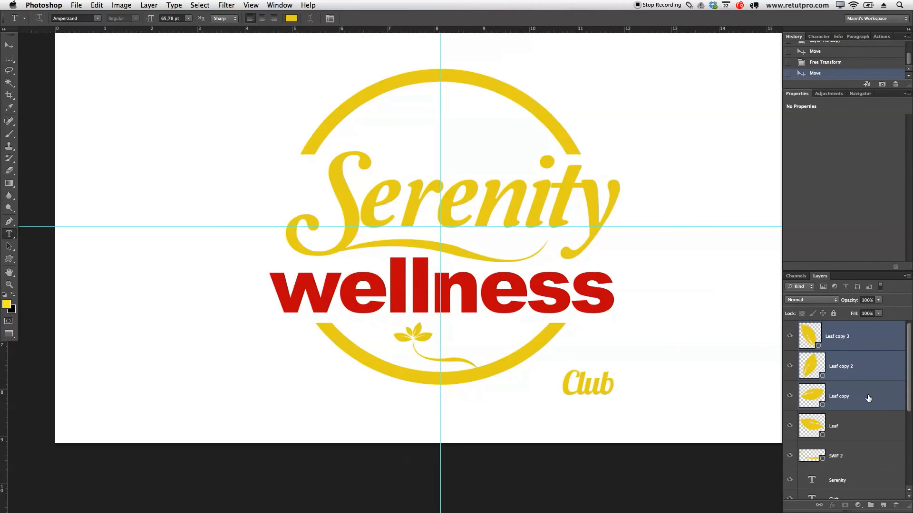
{"action": "left_click", "coordinate": [858, 420], "text": "shift"}
{"action": "left_click", "coordinate": [859, 450], "text": "shift"}
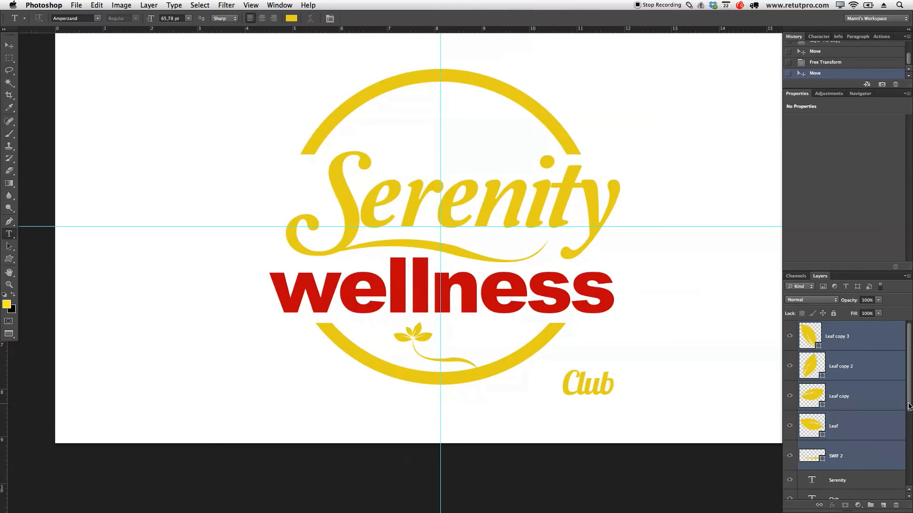
{"action": "key", "text": "super+g"}
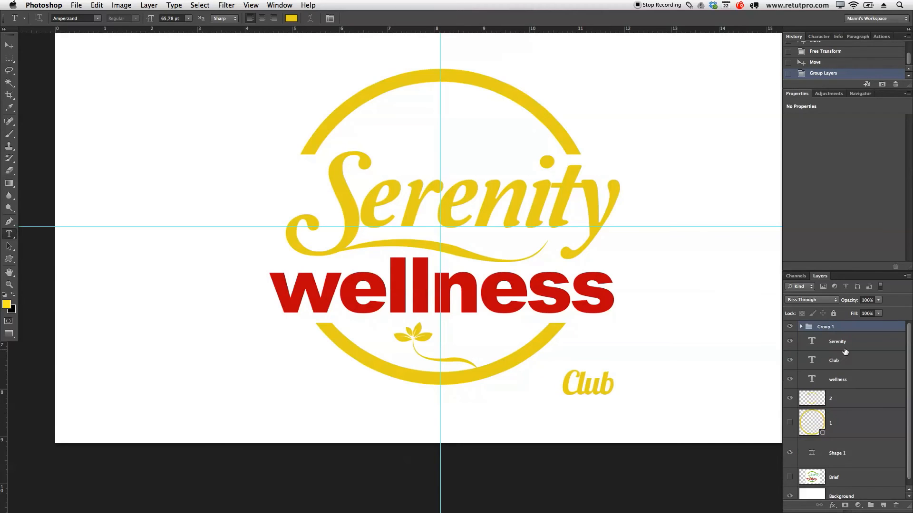
Step: Name the new group Leaf set and hide it
{"action": "double_click", "coordinate": [826, 327]}
{"action": "key", "text": "Return"}
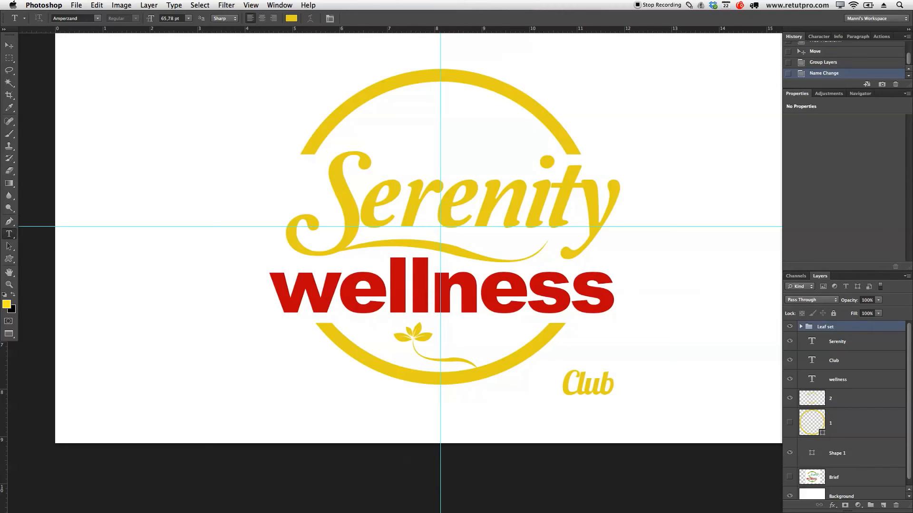
{"action": "left_click", "coordinate": [790, 327]}
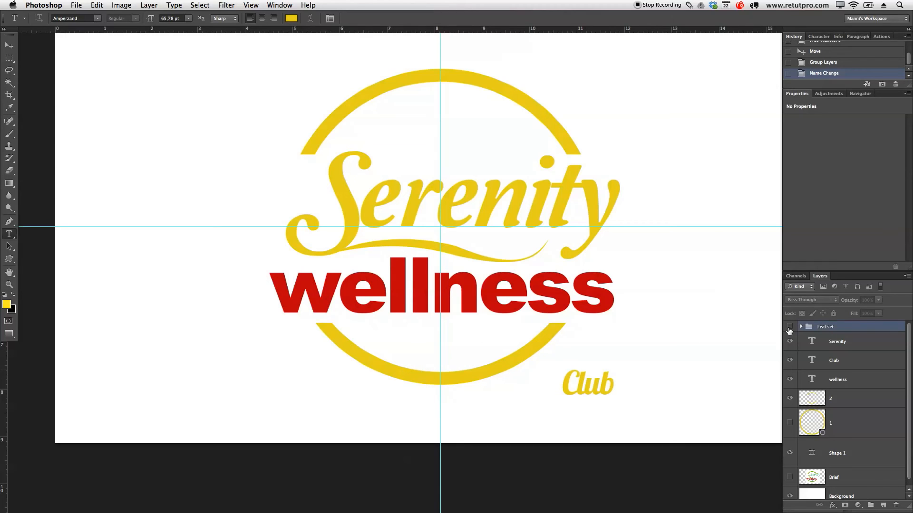
Step: Show the Leaf set group again and move the Club text inside the ring, beside the leaf ornament under wellness
{"action": "left_click", "coordinate": [790, 327]}
{"action": "left_click", "coordinate": [857, 365]}
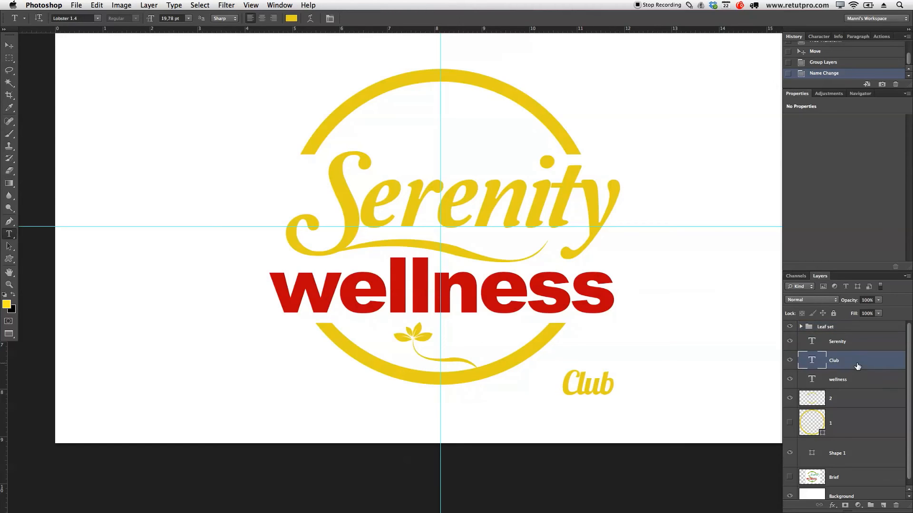
{"action": "left_click", "coordinate": [9, 45]}
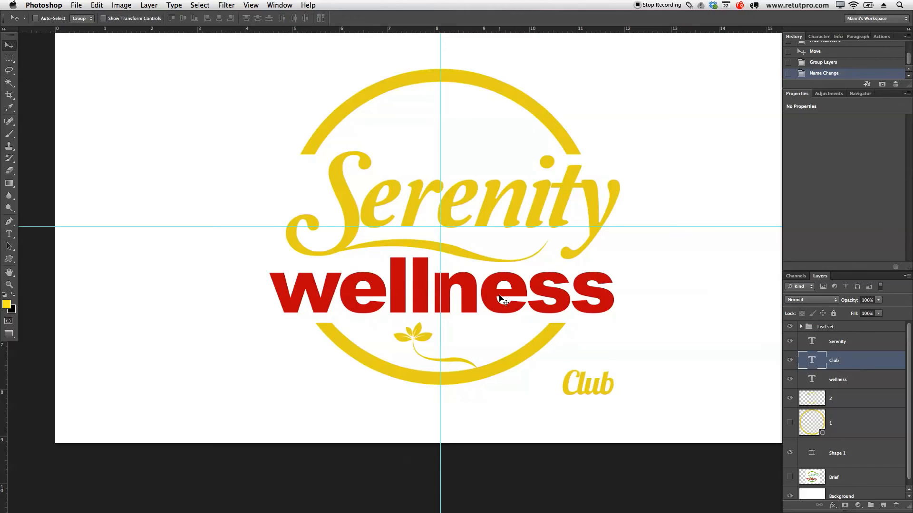
{"action": "left_click_drag", "start_coordinate": [591, 377], "coordinate": [473, 340]}
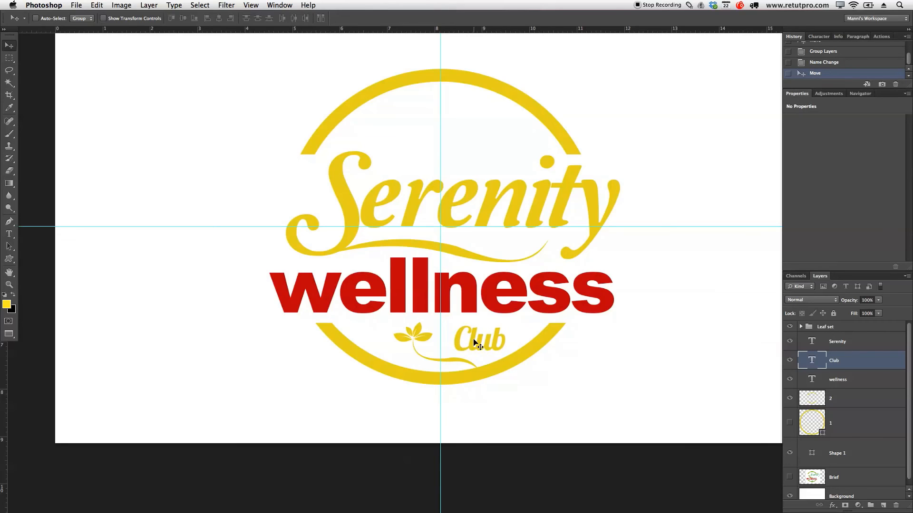
Step: Reduce the Club text's font size to 18,78 pt and nudge the text slightly downward
{"action": "key", "text": "t"}
{"action": "left_click", "coordinate": [482, 341]}
{"action": "key", "text": "super+a"}
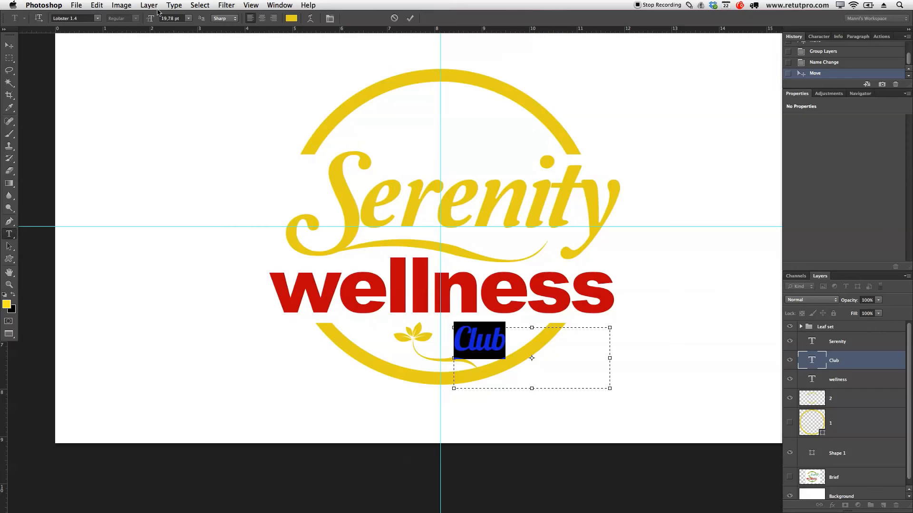
{"action": "left_click_drag", "start_coordinate": [153, 19], "coordinate": [151, 19]}
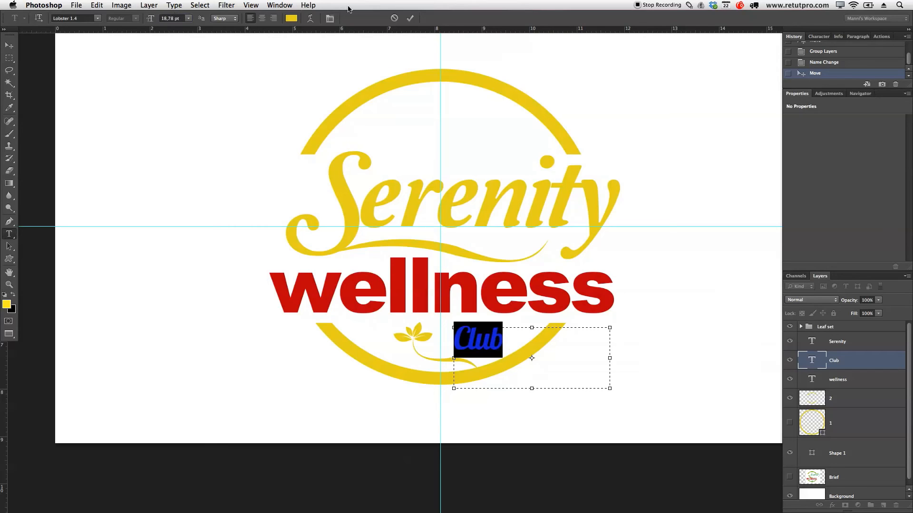
{"action": "left_click", "coordinate": [409, 18]}
{"action": "key", "text": "v"}
{"action": "key", "text": "Down"}
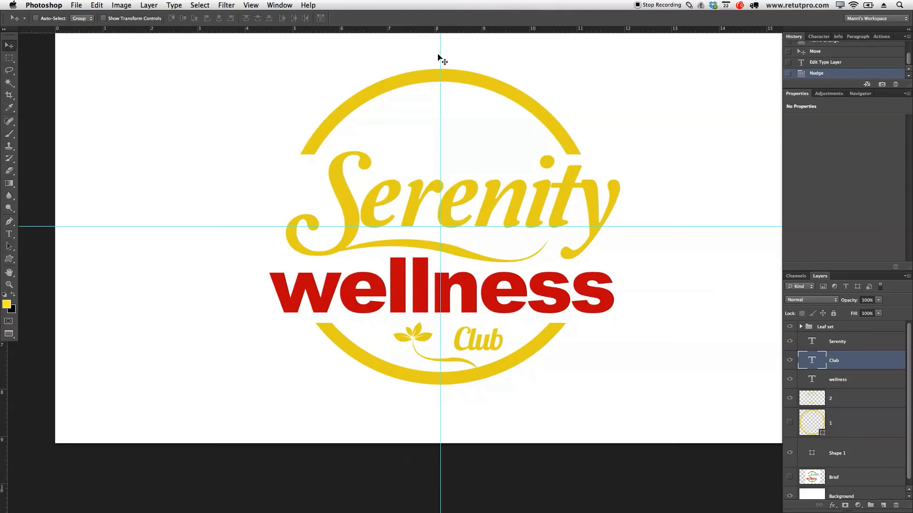
Step: Duplicate the Leaf set group and place the copy inside the ring's upper part, above the Serenity lettering
{"action": "left_click", "coordinate": [836, 328]}
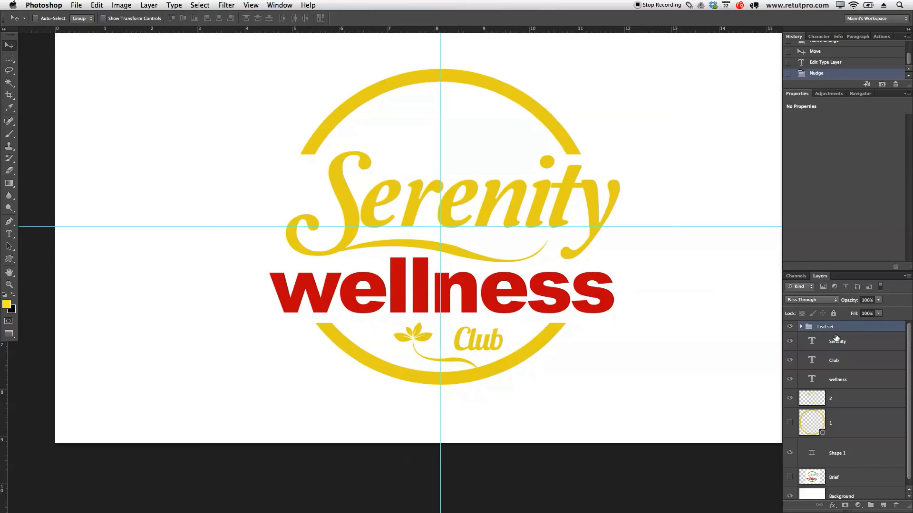
{"action": "key", "text": "super+j"}
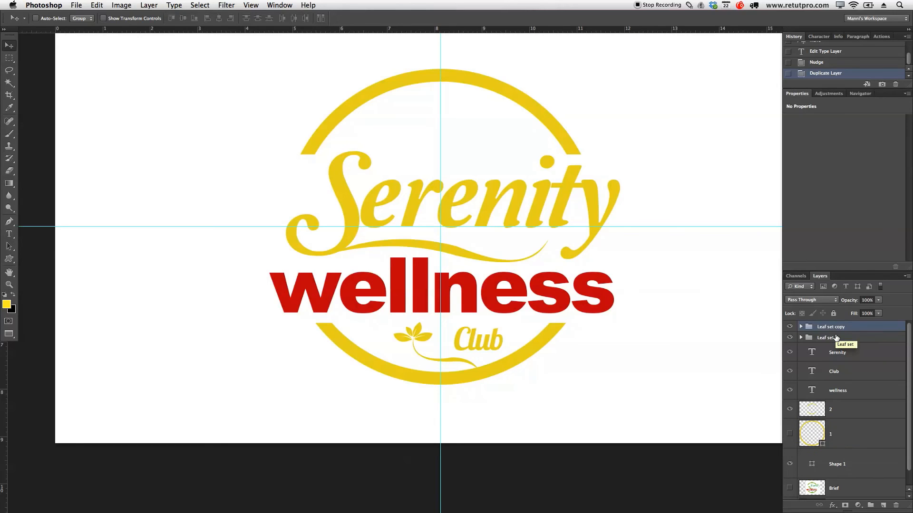
{"action": "left_click_drag", "start_coordinate": [458, 352], "coordinate": [420, 134]}
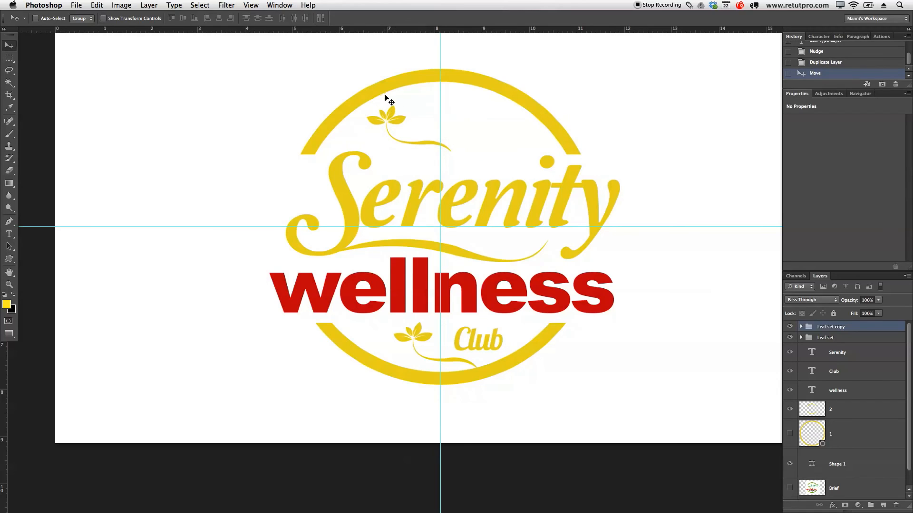
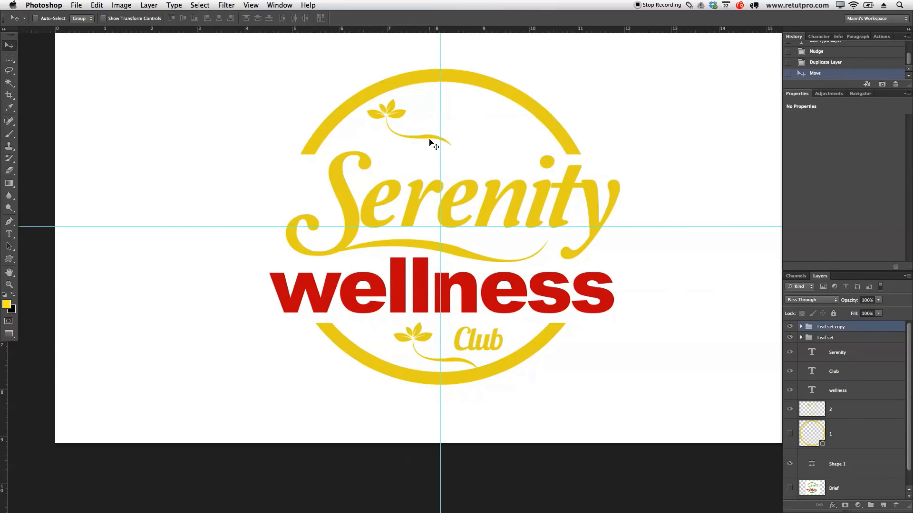
Step: Flip the Leaf set copy group horizontally, move it slightly up and left, and send it one level backward
{"action": "left_click", "coordinate": [148, 5]}
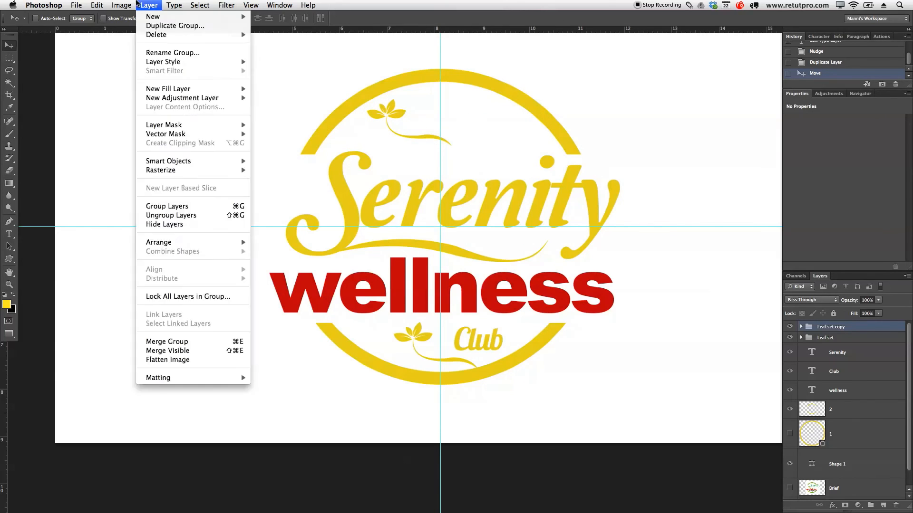
{"action": "mouse_move", "coordinate": [97, 5]}
{"action": "mouse_move", "coordinate": [139, 222]}
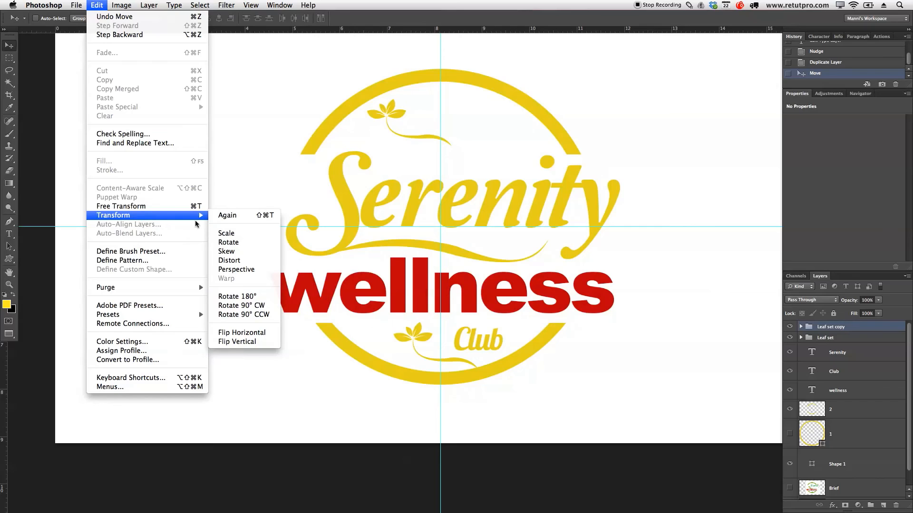
{"action": "left_click", "coordinate": [248, 331]}
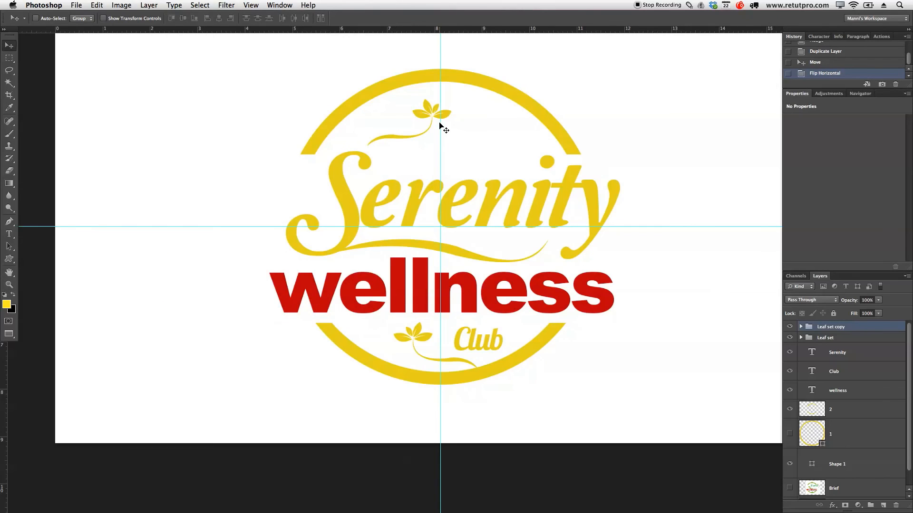
{"action": "left_click_drag", "start_coordinate": [415, 136], "coordinate": [411, 130]}
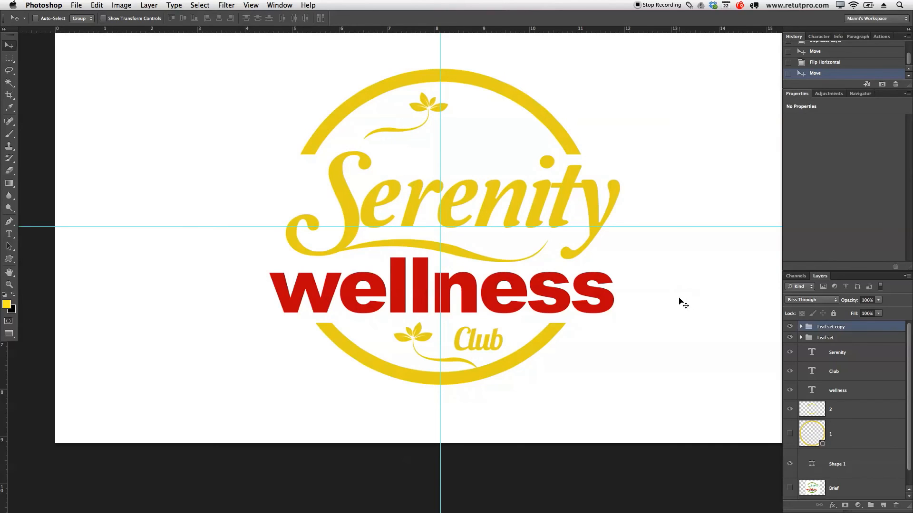
{"action": "key", "text": "ctrl+bracketleft"}
{"action": "key", "text": "ctrl+t"}
{"action": "left_click_drag", "start_coordinate": [478, 107], "coordinate": [471, 148]}
{"action": "left_click_drag", "start_coordinate": [420, 143], "coordinate": [407, 137]}
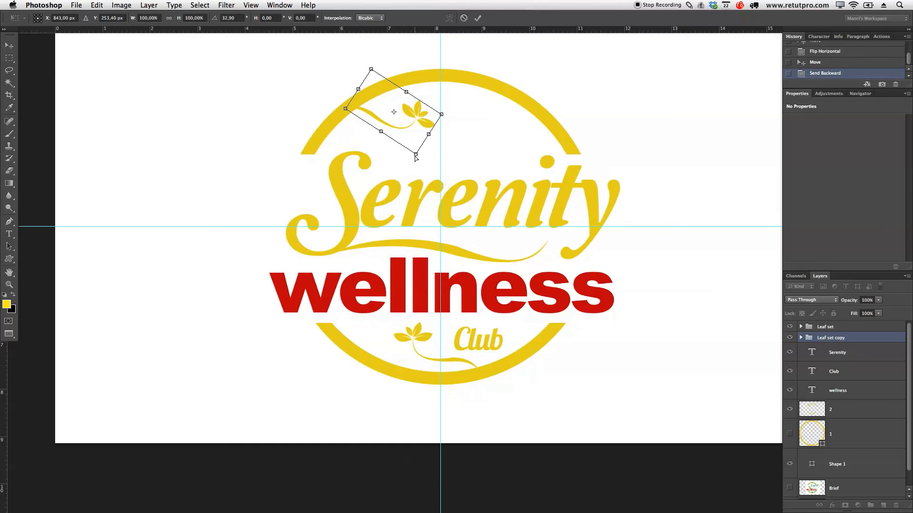
{"action": "left_click_drag", "start_coordinate": [416, 154], "coordinate": [406, 166]}
{"action": "left_click_drag", "start_coordinate": [345, 109], "coordinate": [357, 104]}
{"action": "key", "text": "Return"}
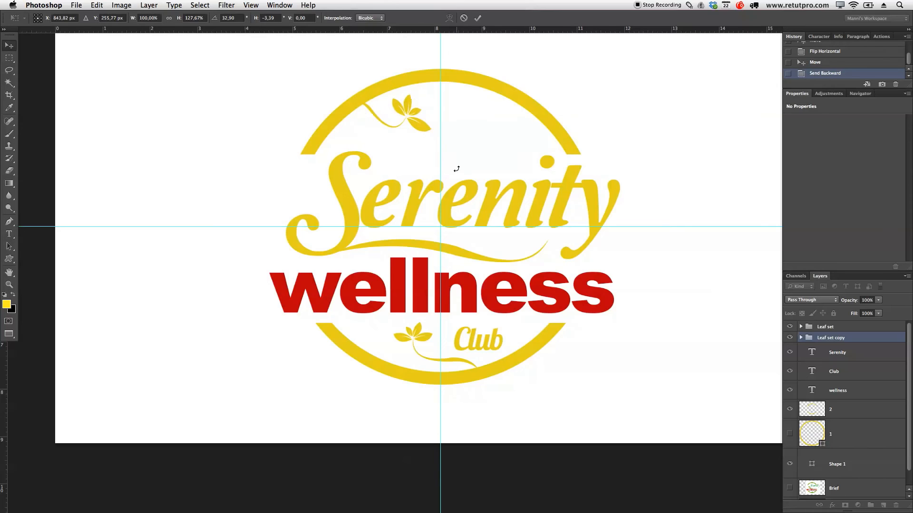
Step: Rotate the flipped leaf ornament clockwise so its stem's tail meets the ring's upper-left arc
{"action": "key", "text": "ctrl+t"}
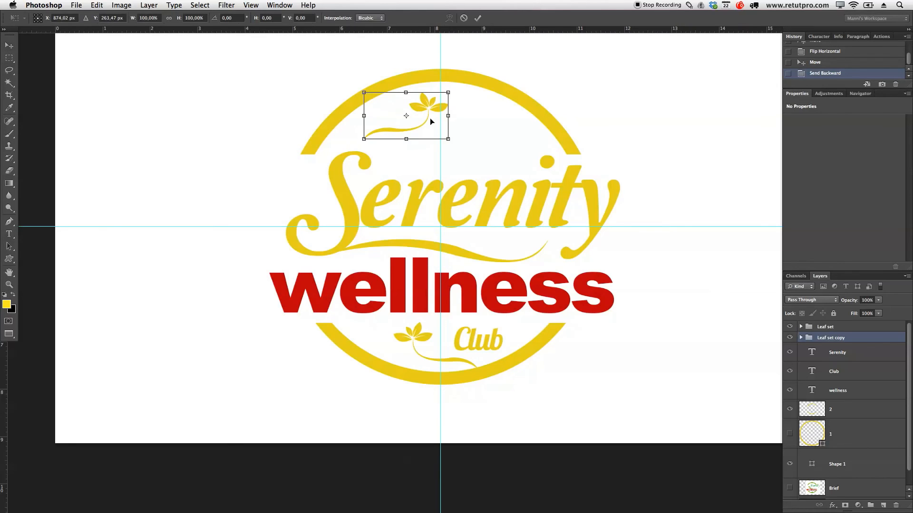
{"action": "left_click_drag", "start_coordinate": [481, 115], "coordinate": [464, 135]}
{"action": "left_click", "coordinate": [478, 18]}
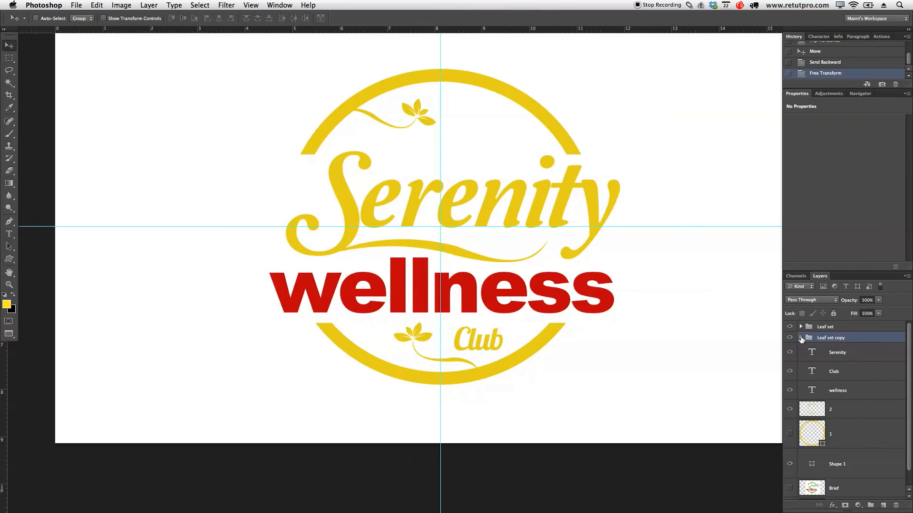
Step: Flip the SWIF 2 swoosh in the Leaf set copy group vertically and move it slightly down below the leaves
{"action": "left_click", "coordinate": [801, 337]}
{"action": "left_click_drag", "start_coordinate": [910, 357], "coordinate": [909, 385]}
{"action": "left_click", "coordinate": [871, 420]}
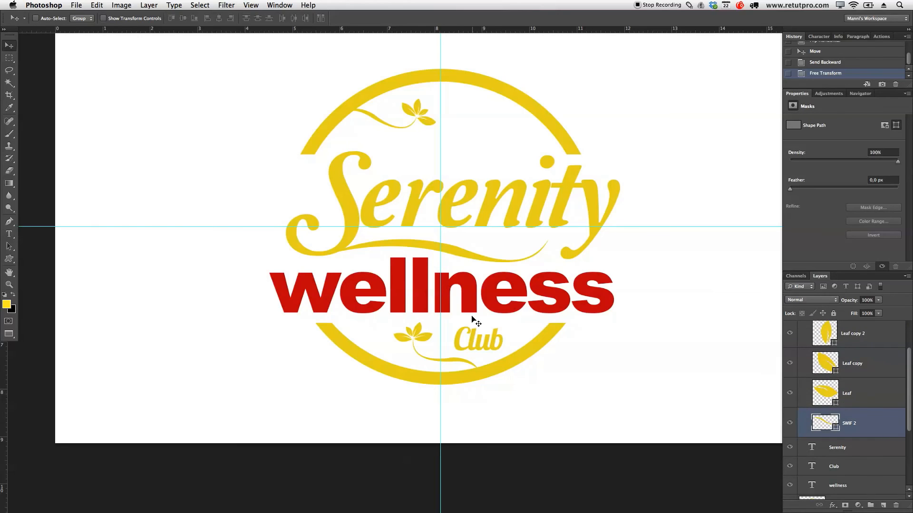
{"action": "left_click", "coordinate": [102, 4]}
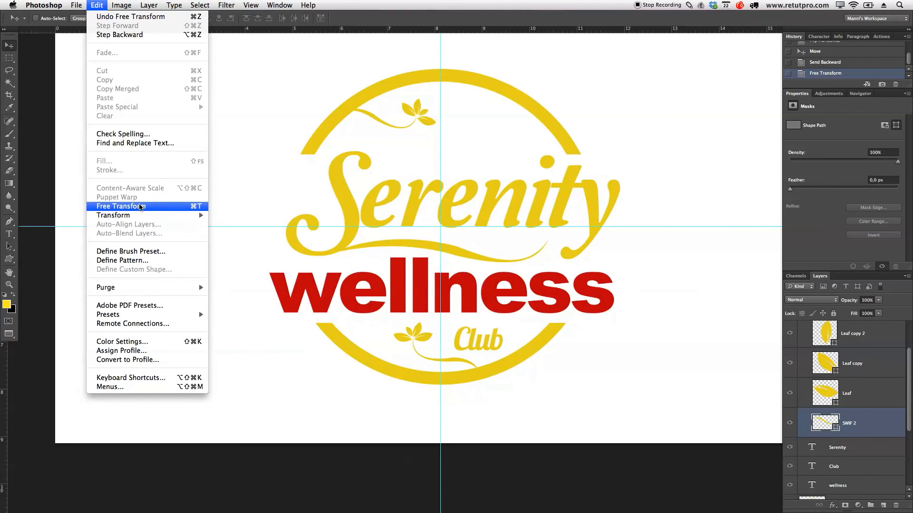
{"action": "mouse_move", "coordinate": [140, 215]}
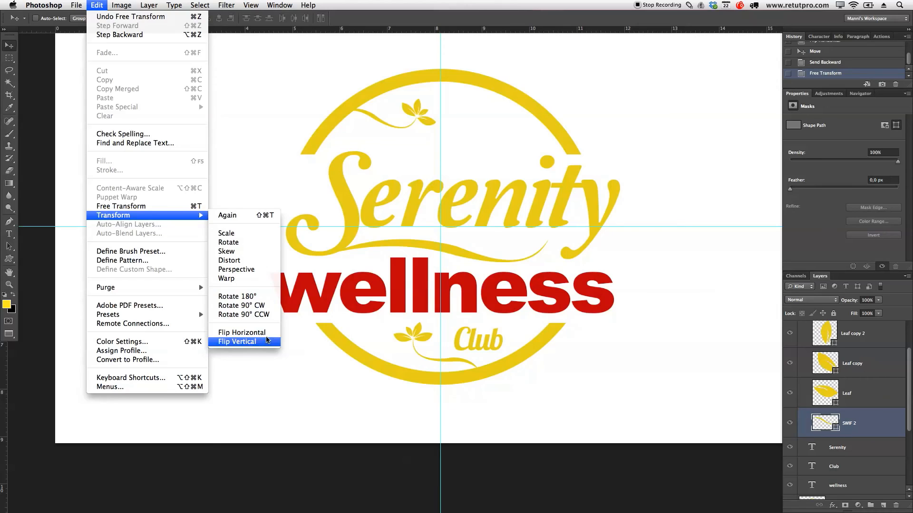
{"action": "left_click", "coordinate": [267, 340]}
{"action": "left_click_drag", "start_coordinate": [388, 141], "coordinate": [386, 153]}
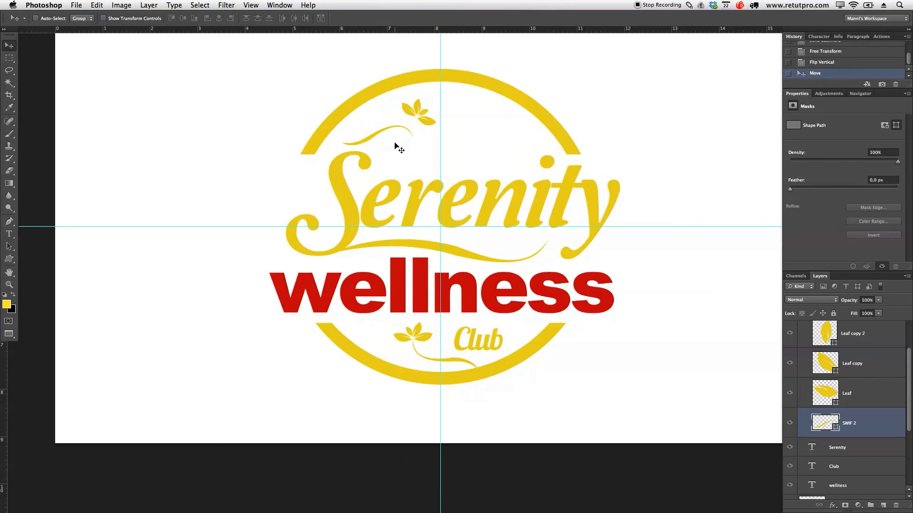
Step: Rotate the SWIF 2 swoosh 28,09° clockwise and move it so its tail starts at the ring's upper-left arc
{"action": "key", "text": "super+t"}
{"action": "left_click_drag", "start_coordinate": [460, 128], "coordinate": [455, 179]}
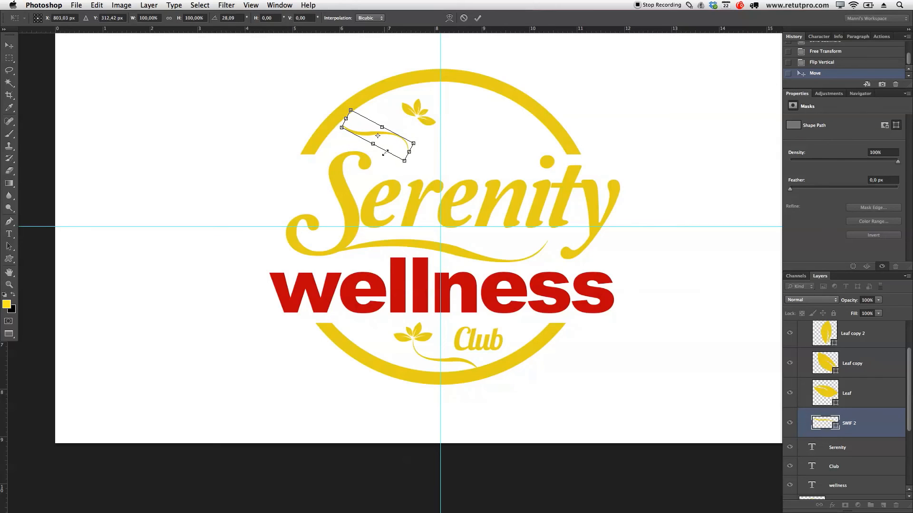
{"action": "left_click_drag", "start_coordinate": [391, 148], "coordinate": [389, 139]}
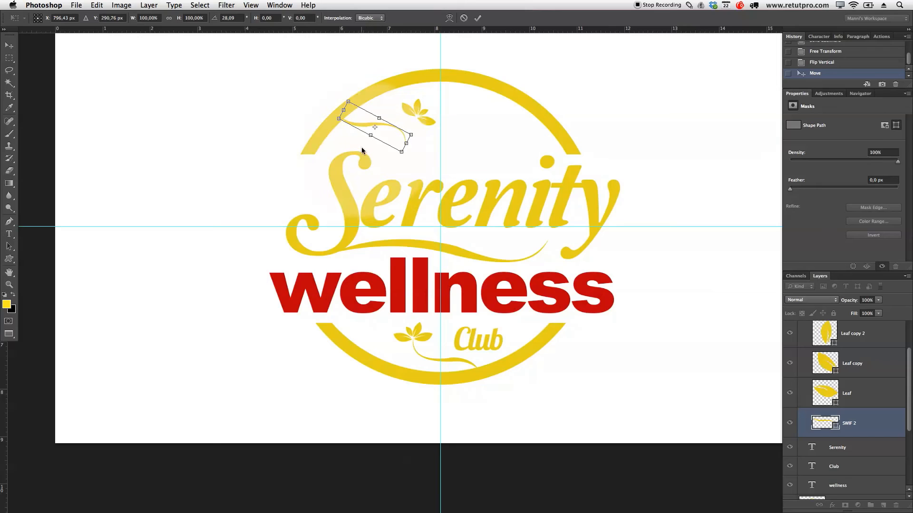
{"action": "left_click_drag", "start_coordinate": [389, 141], "coordinate": [409, 133]}
{"action": "left_click", "coordinate": [477, 17]}
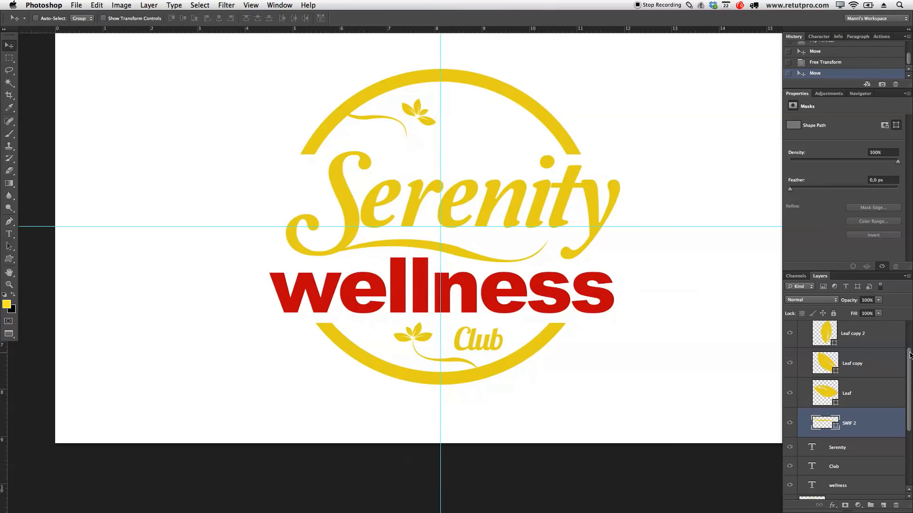
Step: Rotate the four leaf shapes of the Leaf set copy together to point downward, and place them at the swoosh's lower end
{"action": "scroll", "coordinate": [909, 354], "scroll_direction": "up", "scroll_amount": 2}
{"action": "left_click", "coordinate": [885, 347]}
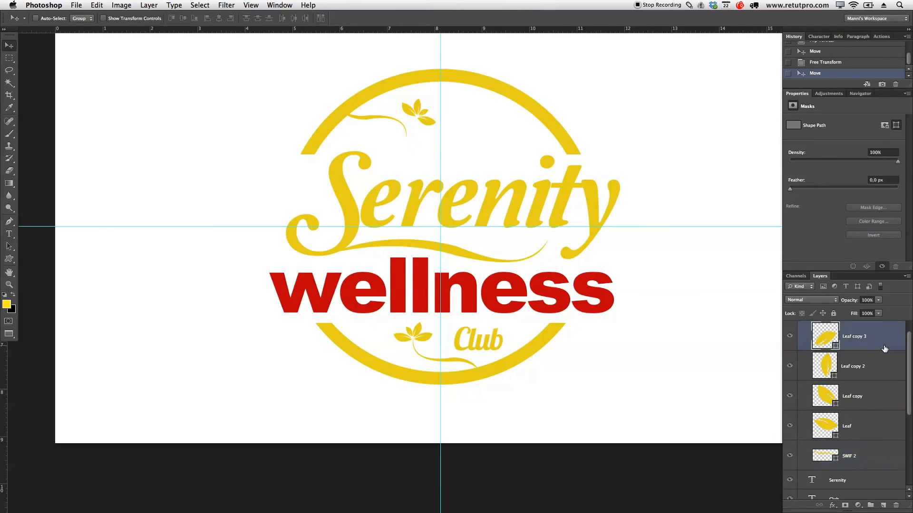
{"action": "left_click", "coordinate": [881, 366], "text": "shift"}
{"action": "left_click", "coordinate": [875, 399], "text": "shift"}
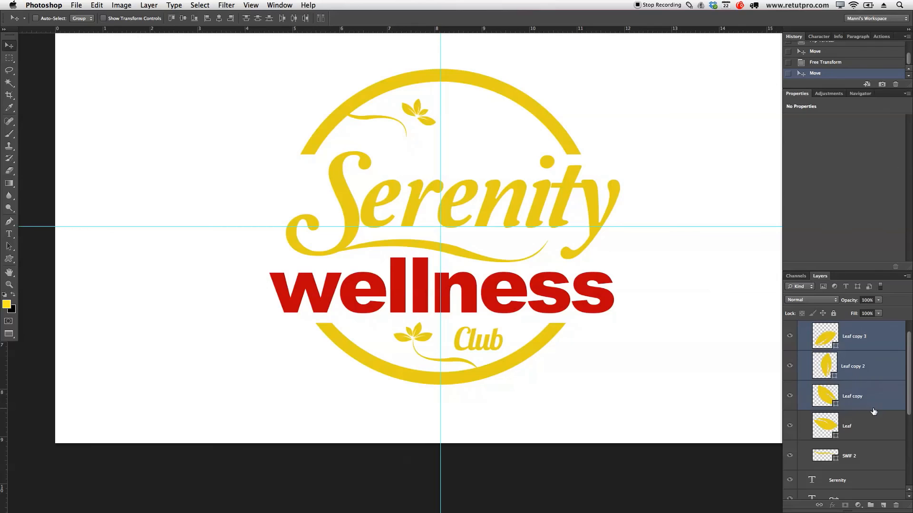
{"action": "left_click", "coordinate": [871, 424], "text": "shift"}
{"action": "key", "text": "ctrl+t"}
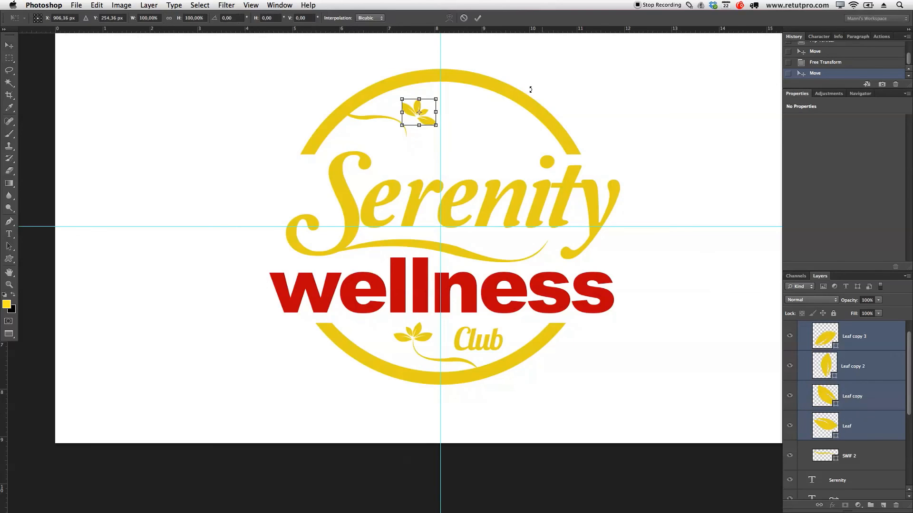
{"action": "left_click_drag", "start_coordinate": [475, 91], "coordinate": [398, 164]}
{"action": "left_click_drag", "start_coordinate": [426, 114], "coordinate": [418, 141]}
{"action": "key", "text": "Return"}
{"action": "key", "text": "Down"}
{"action": "key", "text": "Down"}
{"action": "key", "text": "Down"}
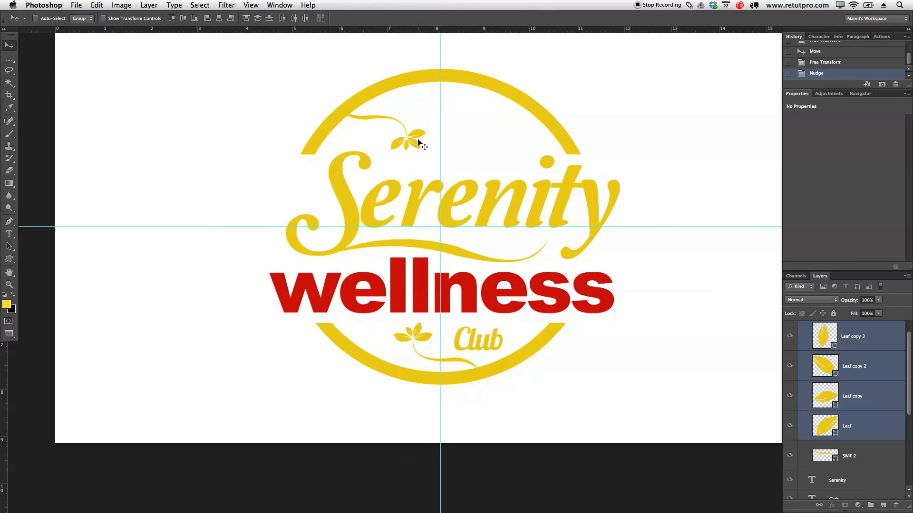
Step: Rotate the whole Leaf set copy group about -14,94°, move it slightly up along the ring, and collapse the group
{"action": "scroll", "coordinate": [909, 410], "scroll_direction": "up", "scroll_amount": 1}
{"action": "left_click", "coordinate": [832, 338]}
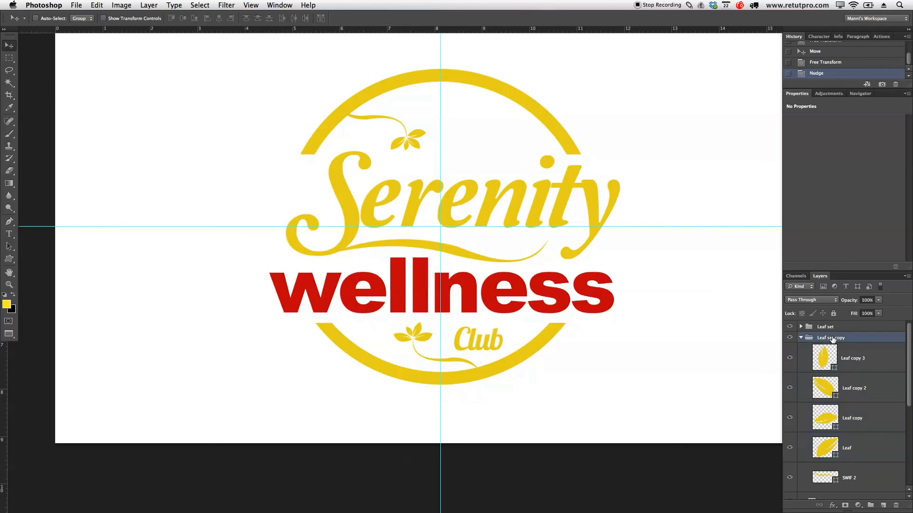
{"action": "key", "text": "ctrl+t"}
{"action": "left_click_drag", "start_coordinate": [484, 141], "coordinate": [466, 117]}
{"action": "left_click_drag", "start_coordinate": [408, 118], "coordinate": [405, 115]}
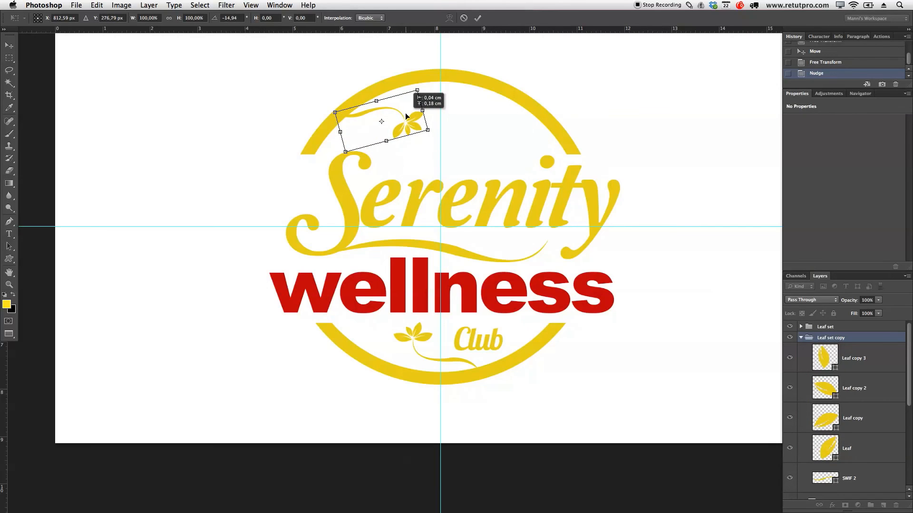
{"action": "left_click", "coordinate": [477, 18]}
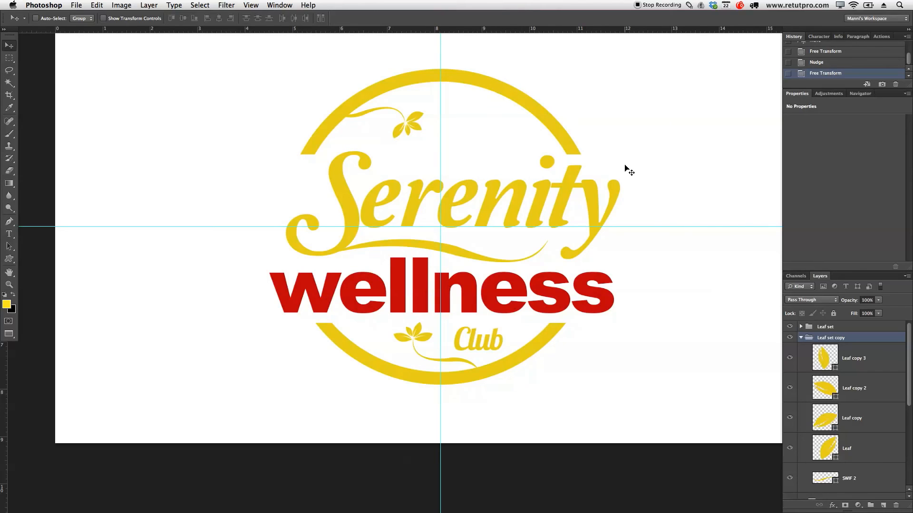
{"action": "left_click", "coordinate": [801, 338]}
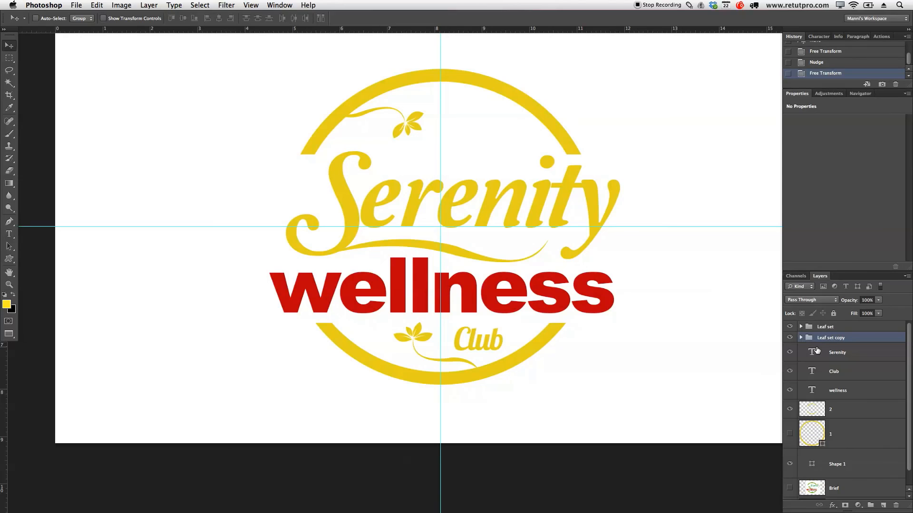
Step: Duplicate the Serenity text layer, hide the original, and rasterize the copy
{"action": "left_click", "coordinate": [853, 359]}
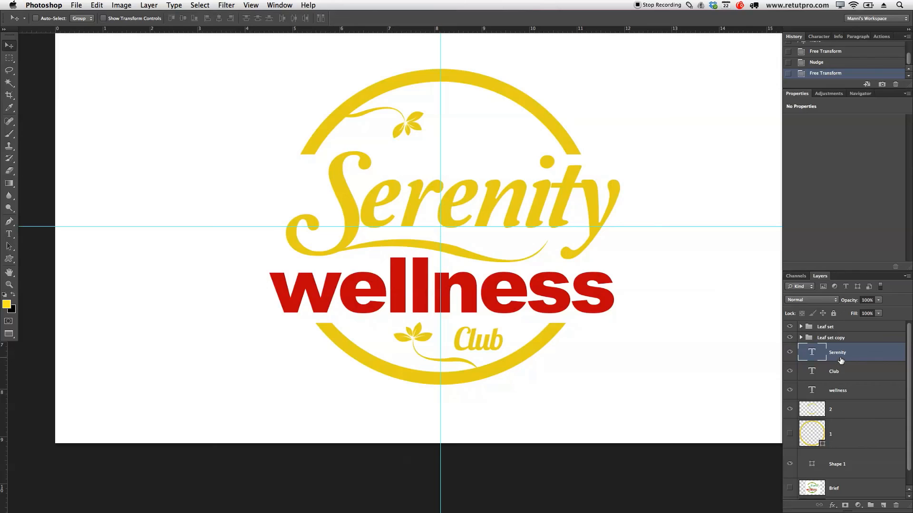
{"action": "key", "text": "ctrl+j"}
{"action": "left_click", "coordinate": [790, 372]}
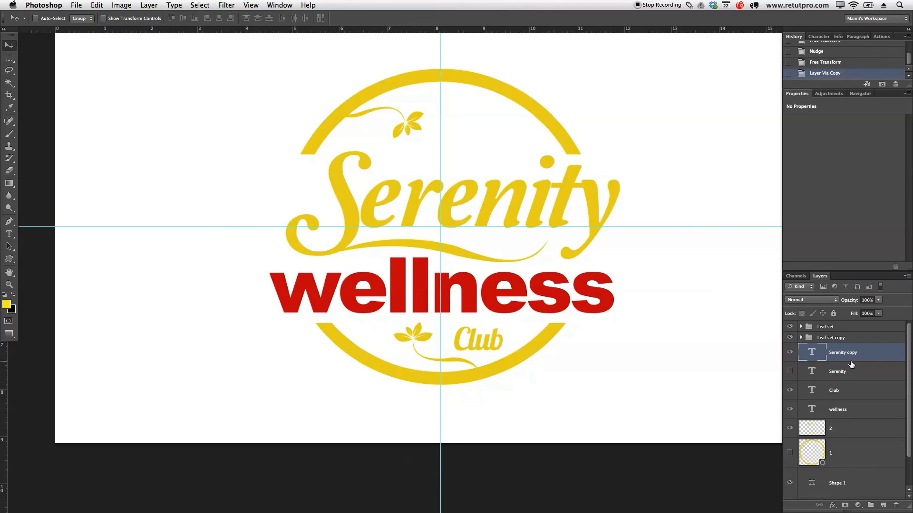
{"action": "right_click", "coordinate": [842, 355]}
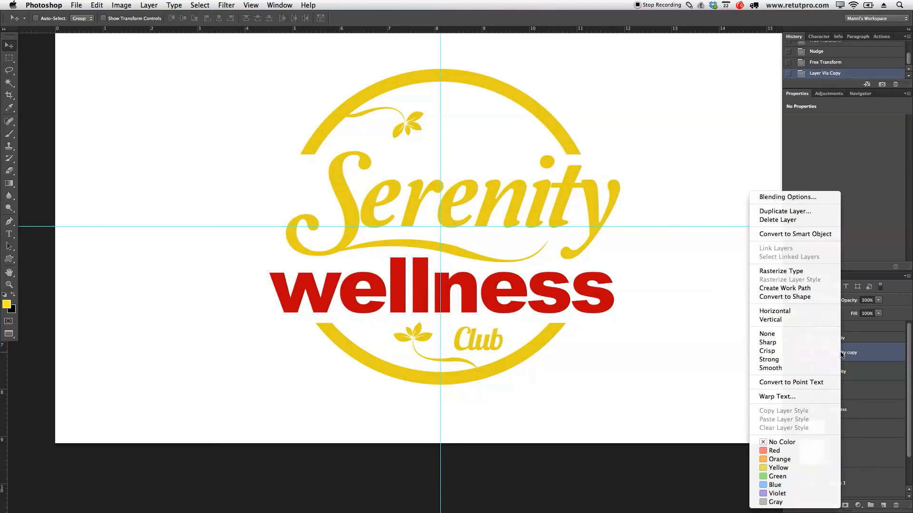
{"action": "left_click", "coordinate": [784, 272]}
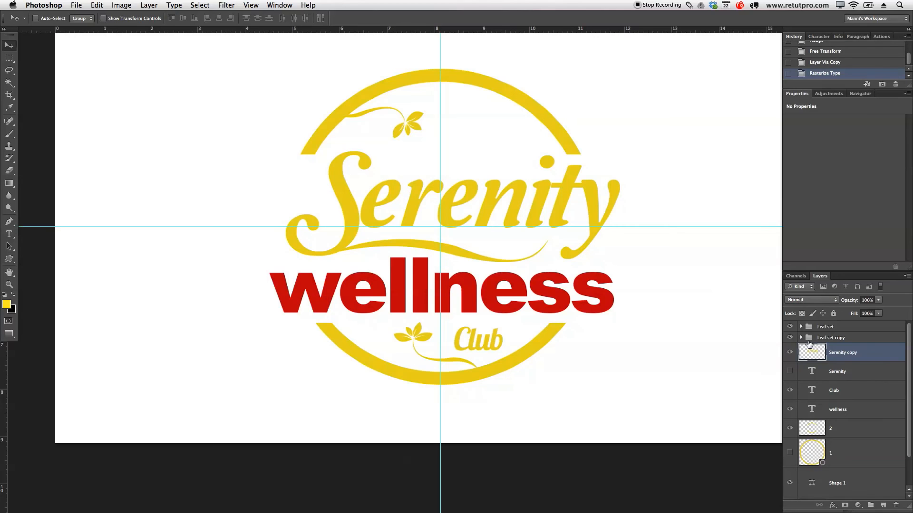
Step: Erase the dot of the letter i from the rasterized Serenity copy with a smaller Eraser brush
{"action": "key", "text": "z"}
{"action": "mouse_move", "coordinate": [582, 177]}
{"action": "left_mouse_down"}
{"action": "mouse_move", "coordinate": [603, 174]}
{"action": "mouse_move", "coordinate": [601, 193]}
{"action": "left_mouse_up"}
{"action": "key", "text": "e"}
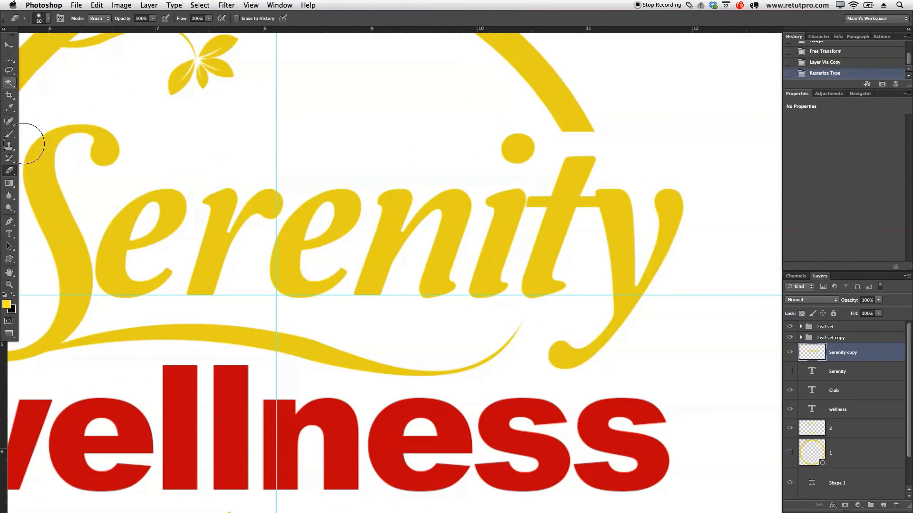
{"action": "right_click", "coordinate": [12, 171]}
{"action": "left_click", "coordinate": [10, 170]}
{"action": "key", "text": "bracketleft"}
{"action": "key", "text": "bracketleft"}
{"action": "key", "text": "bracketleft"}
{"action": "mouse_move", "coordinate": [513, 138]}
{"action": "left_mouse_down"}
{"action": "mouse_move", "coordinate": [523, 144]}
{"action": "mouse_move", "coordinate": [516, 155]}
{"action": "mouse_move", "coordinate": [524, 152]}
{"action": "mouse_move", "coordinate": [509, 151]}
{"action": "left_mouse_up"}
{"action": "key", "text": "bracketleft"}
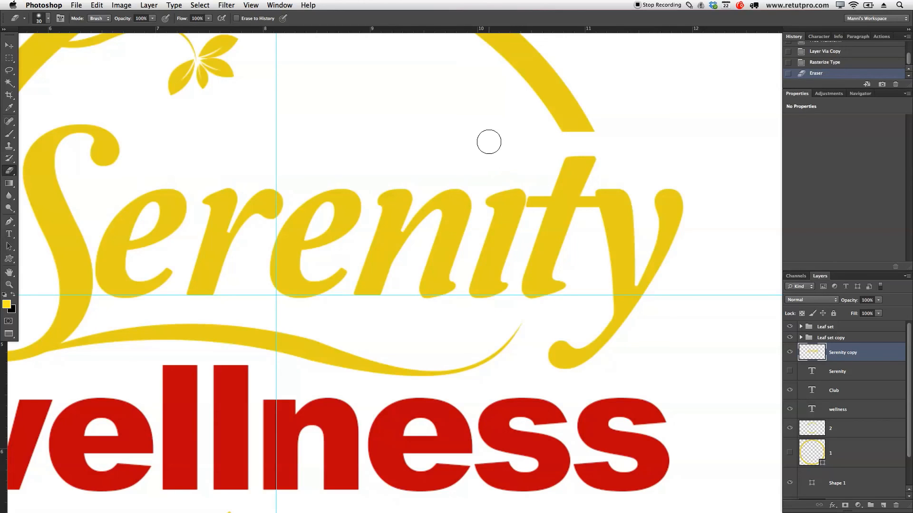
Step: Choose the leaf shape with the cut-out vein for the Custom Shape tool
{"action": "key", "text": "u"}
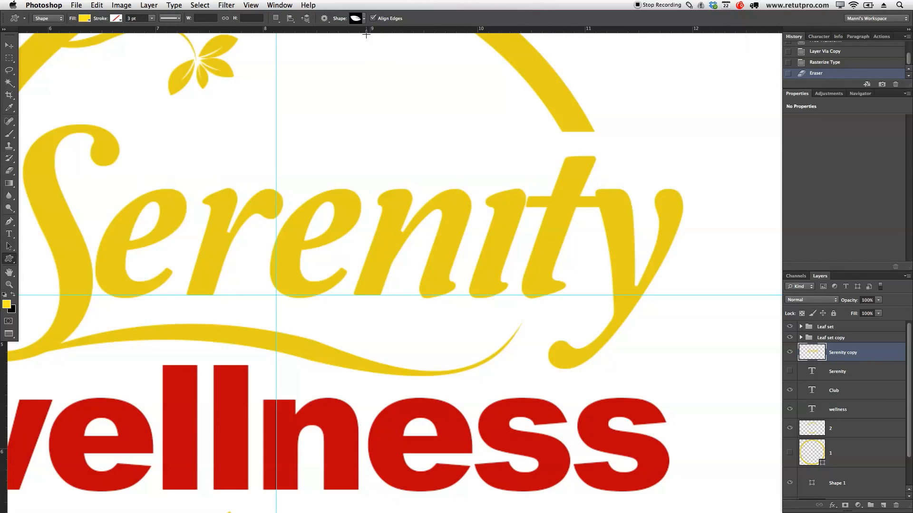
{"action": "left_click", "coordinate": [364, 19]}
{"action": "left_click", "coordinate": [499, 293]}
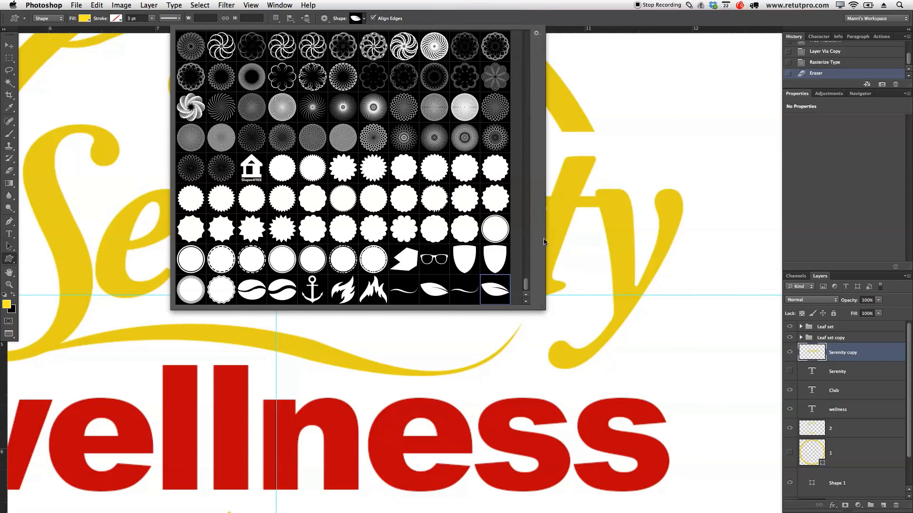
{"action": "key", "text": "Return"}
Step: Set the shape fill to the gold colour sampled from the Serenity lettering
{"action": "left_click", "coordinate": [86, 19]}
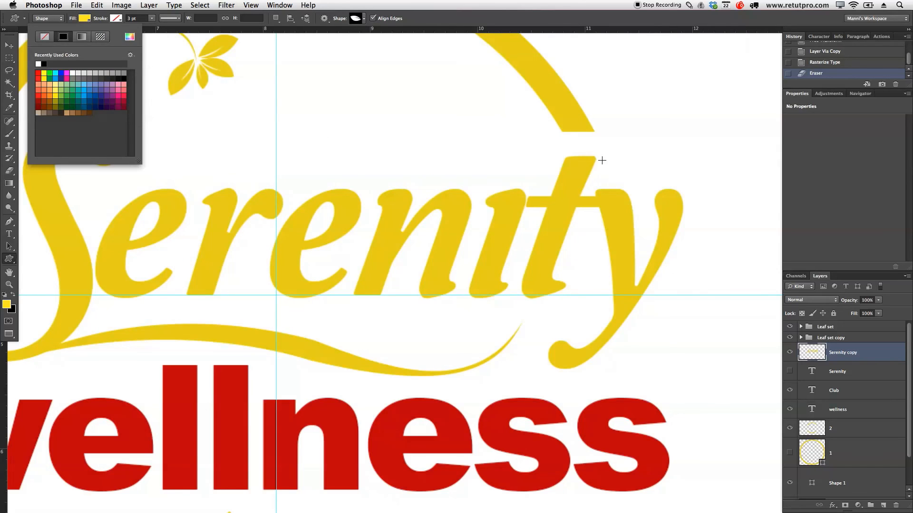
{"action": "left_click", "coordinate": [46, 38]}
{"action": "left_click", "coordinate": [43, 73]}
{"action": "left_click", "coordinate": [82, 18]}
{"action": "left_click", "coordinate": [82, 19]}
{"action": "left_click", "coordinate": [127, 37]}
{"action": "left_click", "coordinate": [580, 180]}
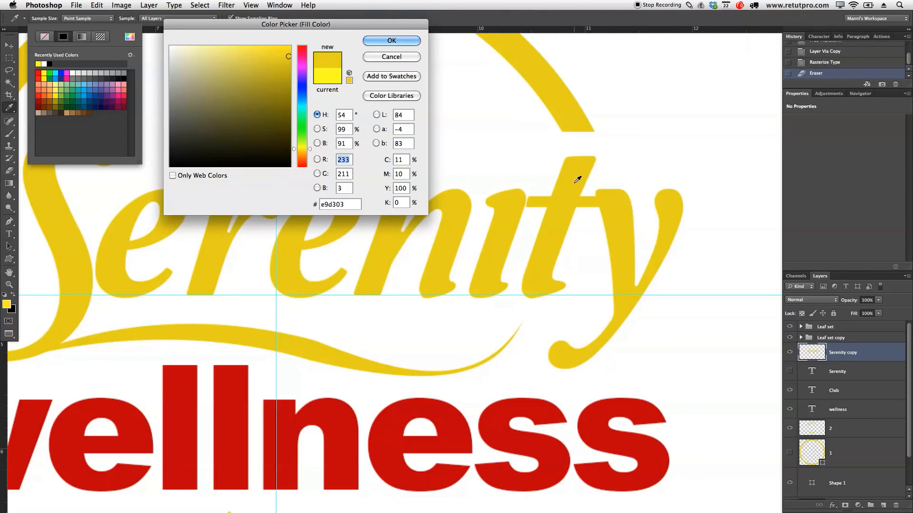
{"action": "left_click", "coordinate": [389, 39]}
Step: Draw a leaf shape about 59 × 28 px above the letter i of Serenity and rotate it about 31°
{"action": "left_click_drag", "start_coordinate": [479, 121], "coordinate": [533, 183]}
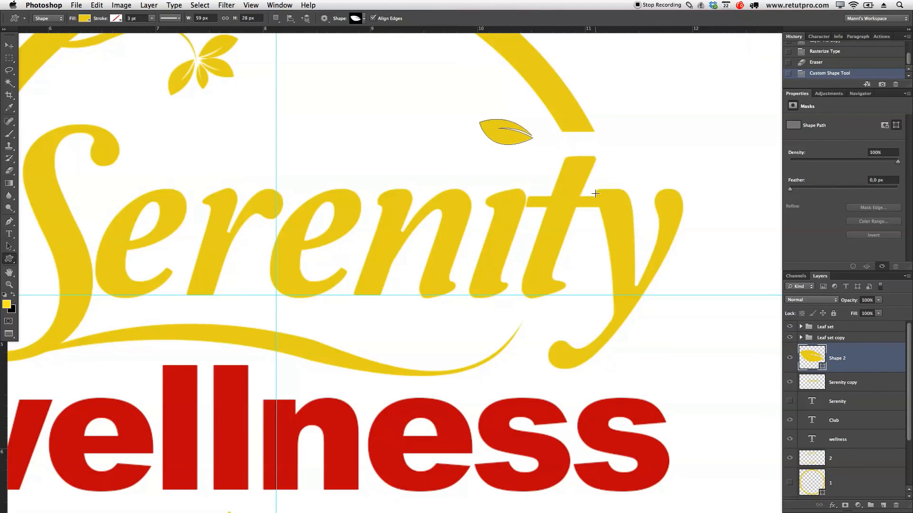
{"action": "key", "text": "Return"}
{"action": "key", "text": "super+t"}
{"action": "left_click_drag", "start_coordinate": [571, 144], "coordinate": [500, 197]}
{"action": "left_click_drag", "start_coordinate": [514, 148], "coordinate": [518, 169]}
{"action": "left_click_drag", "start_coordinate": [551, 138], "coordinate": [550, 75]}
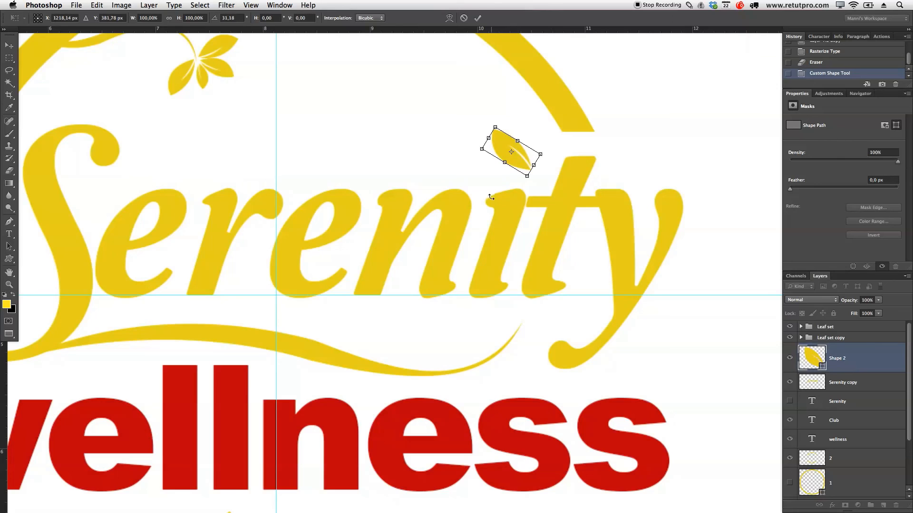
{"action": "left_click", "coordinate": [478, 17]}
Step: Flip the leaf horizontally and position it as the dot above the letter i
{"action": "left_click", "coordinate": [96, 5]}
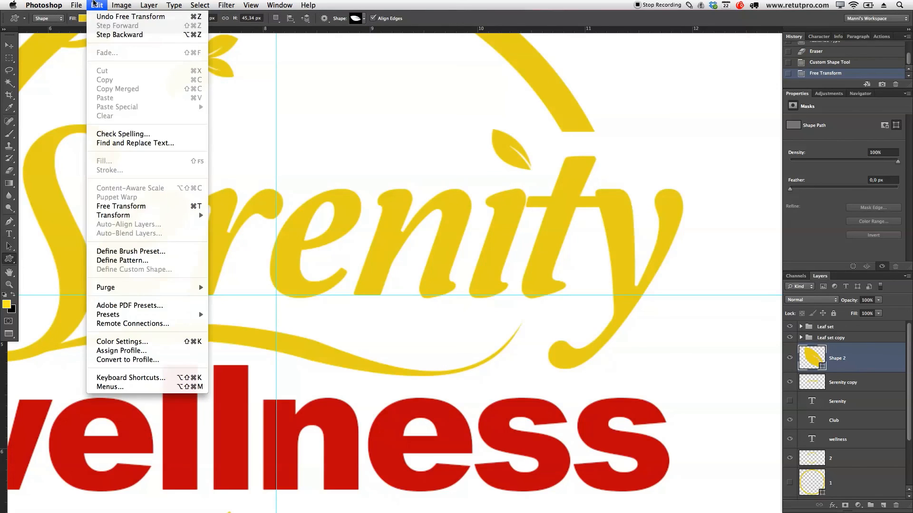
{"action": "mouse_move", "coordinate": [183, 215]}
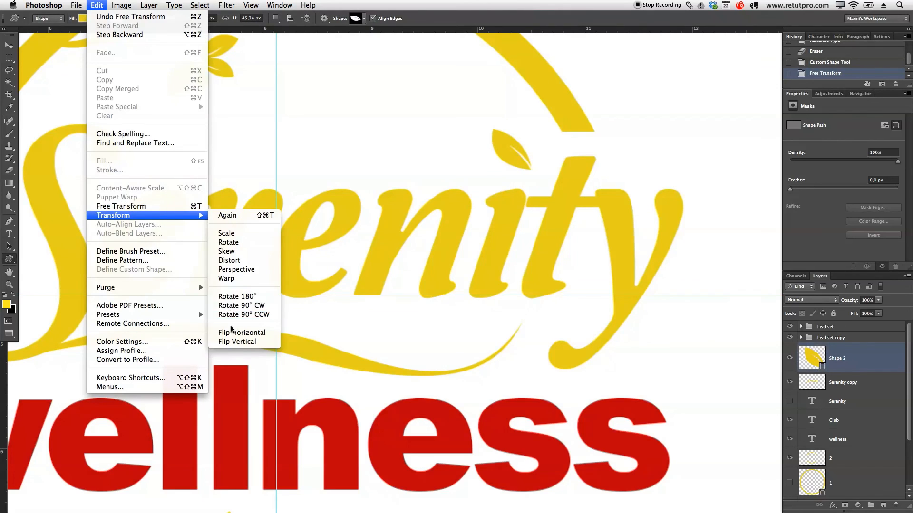
{"action": "left_click", "coordinate": [247, 333]}
{"action": "left_click_drag", "start_coordinate": [520, 153], "coordinate": [527, 164]}
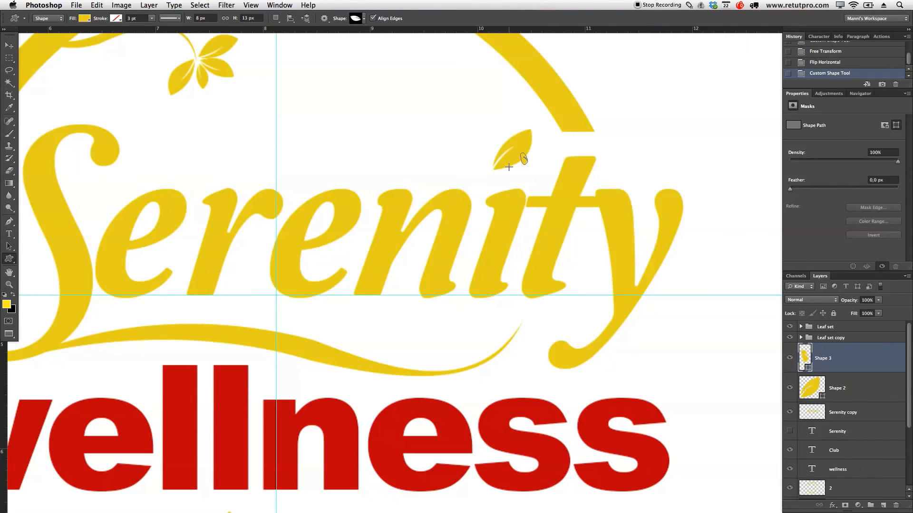
{"action": "key", "text": "super+z"}
{"action": "key", "text": "v"}
{"action": "left_click_drag", "start_coordinate": [531, 155], "coordinate": [523, 181]}
{"action": "left_click_drag", "start_coordinate": [514, 142], "coordinate": [517, 125]}
Step: Rotate the leaf dot slightly with Free Transform and nudge it upward above the letter i
{"action": "key", "text": "z"}
{"action": "left_click_drag", "start_coordinate": [611, 299], "coordinate": [567, 239]}
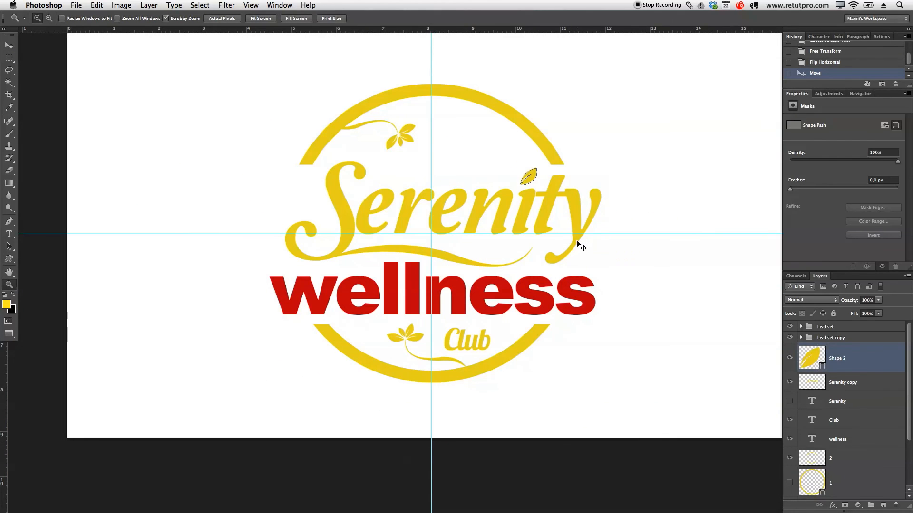
{"action": "left_click_drag", "start_coordinate": [546, 216], "coordinate": [535, 218]}
{"action": "key", "text": "ctrl+t"}
{"action": "left_click_drag", "start_coordinate": [530, 142], "coordinate": [532, 141]}
{"action": "left_click", "coordinate": [478, 18]}
{"action": "key", "text": "z"}
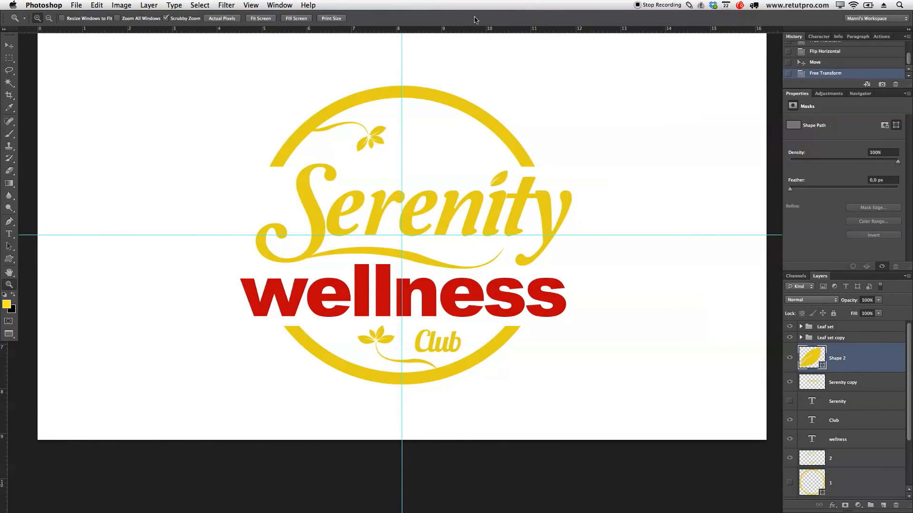
{"action": "key", "text": "v"}
{"action": "key", "text": "Up"}
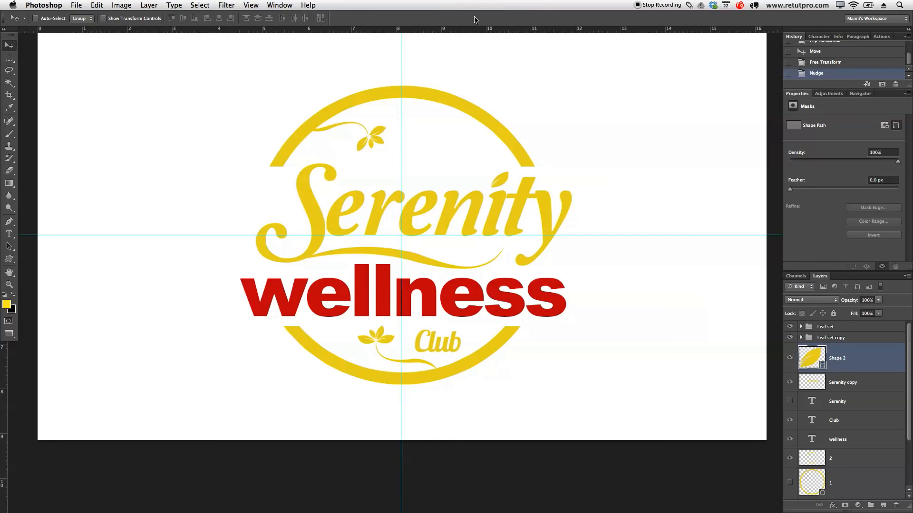
Step: Group the leaf shape with the rasterized Serenity copy and name the group Text 2
{"action": "left_click", "coordinate": [871, 384], "text": "shift"}
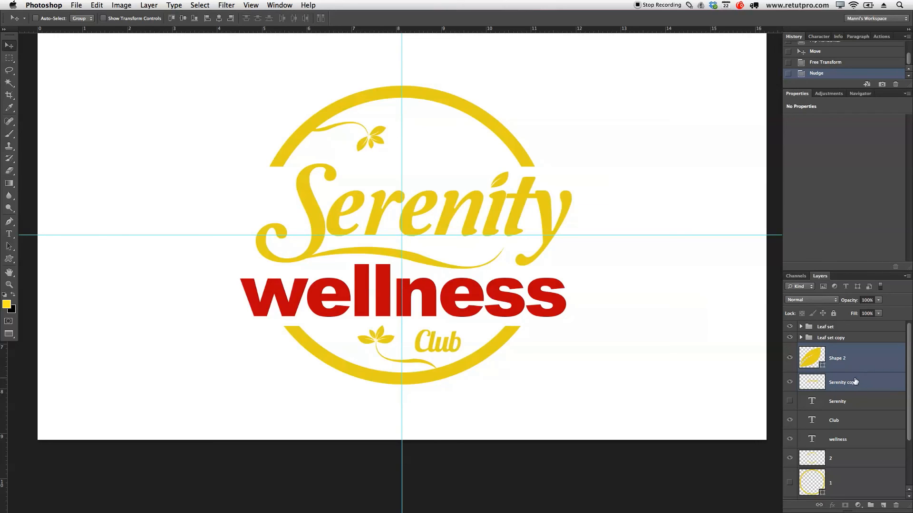
{"action": "key", "text": "super+g"}
{"action": "double_click", "coordinate": [818, 350]}
{"action": "type", "text": "Text 2"}
{"action": "key", "text": "Return"}
Step: Group the Serenity, Club and wellness text layers and name the group Font
{"action": "left_click", "coordinate": [837, 366]}
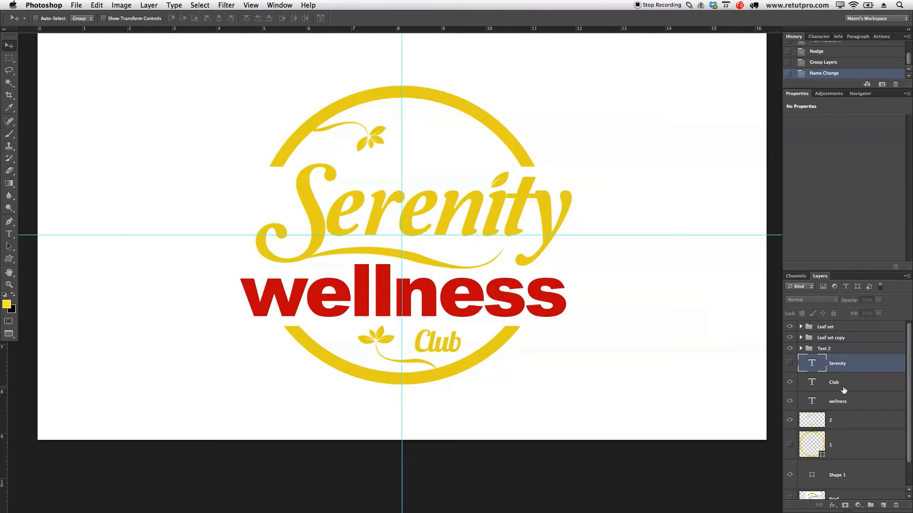
{"action": "left_click", "coordinate": [851, 382], "text": "shift"}
{"action": "left_click", "coordinate": [859, 399], "text": "shift"}
{"action": "key", "text": "super+g"}
{"action": "double_click", "coordinate": [832, 359]}
{"action": "type", "text": "Fo"}
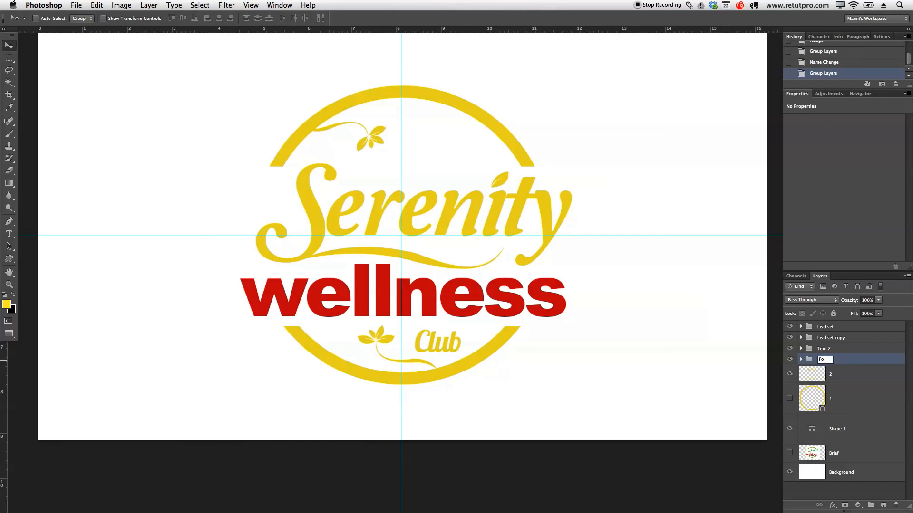
{"action": "key", "text": "Return"}
Step: Group layers 2, 1 and Shape 1 and name the group Shapes
{"action": "left_click", "coordinate": [839, 378]}
{"action": "left_click", "coordinate": [869, 409], "text": "shift"}
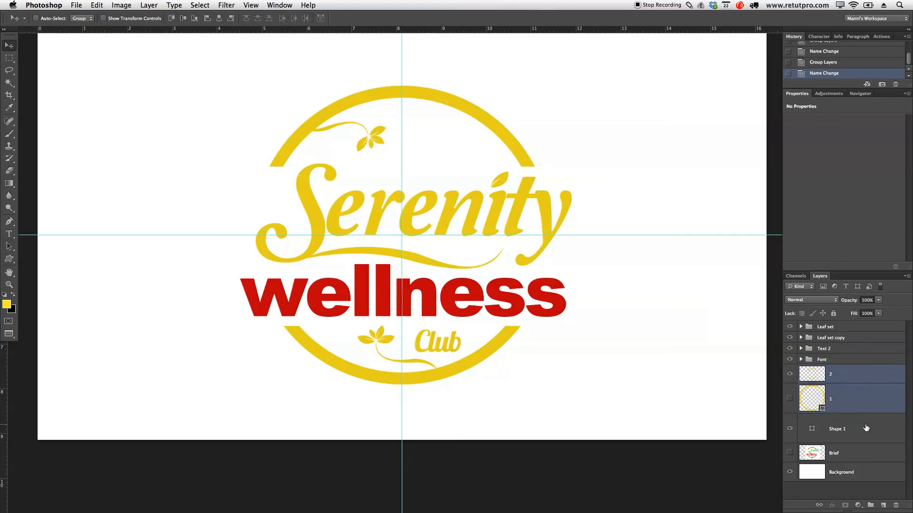
{"action": "left_click", "coordinate": [866, 430], "text": "shift"}
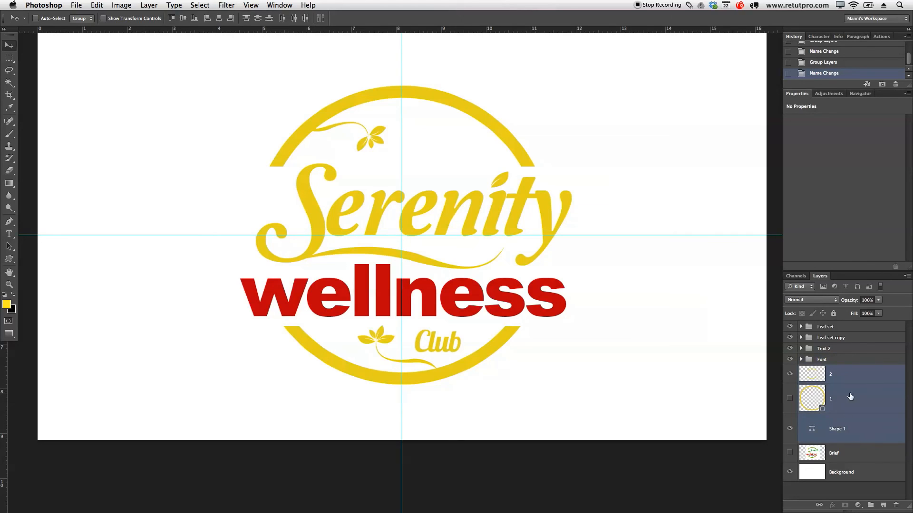
{"action": "key", "text": "super+g"}
{"action": "double_click", "coordinate": [826, 370]}
{"action": "key", "text": "BackSpace"}
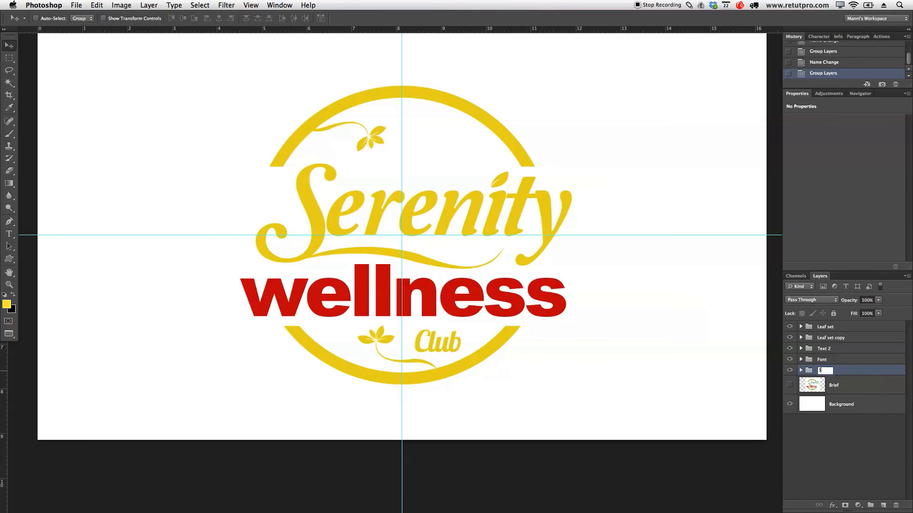
{"action": "key", "text": "Return"}
Step: Show the Brief reference layer and delete it
{"action": "left_click", "coordinate": [834, 383]}
{"action": "left_click", "coordinate": [790, 385]}
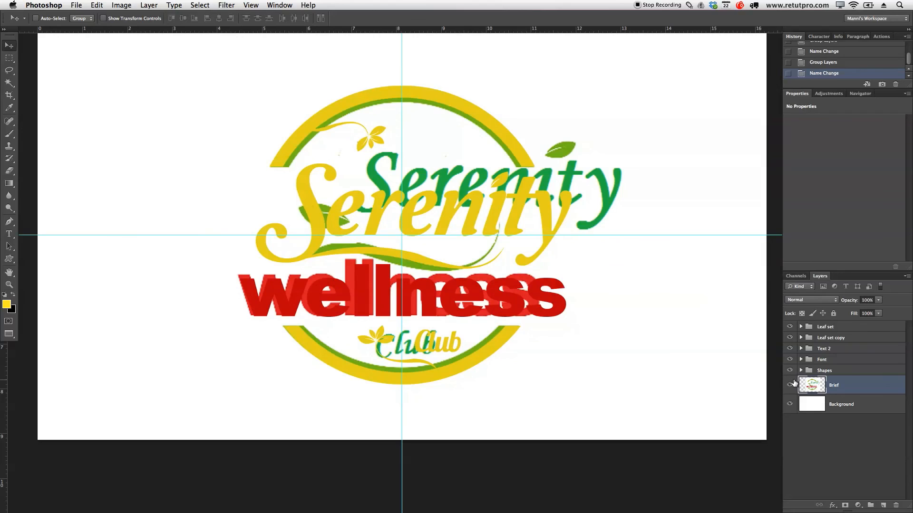
{"action": "key", "text": "Delete"}
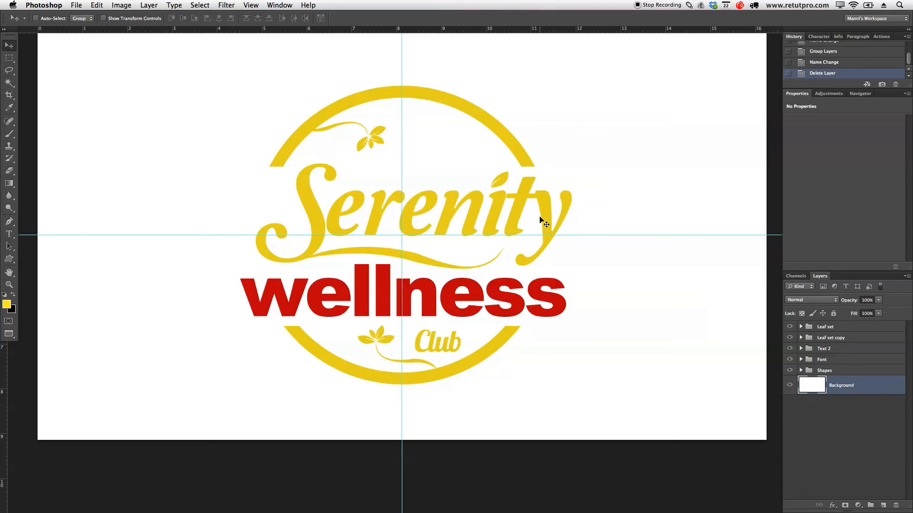
Step: Combine all groups from Leaf set to Shapes into one group named Logo1
{"action": "left_click", "coordinate": [840, 329]}
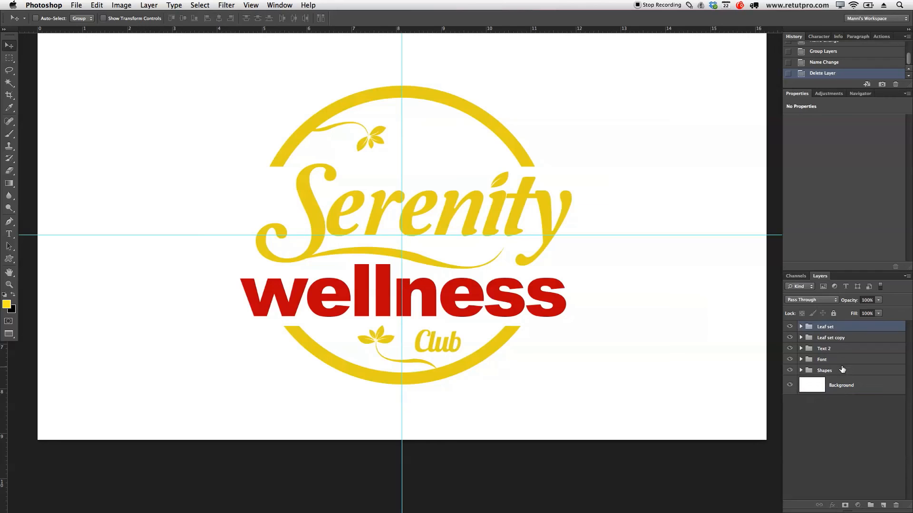
{"action": "left_click", "coordinate": [842, 369], "text": "shift"}
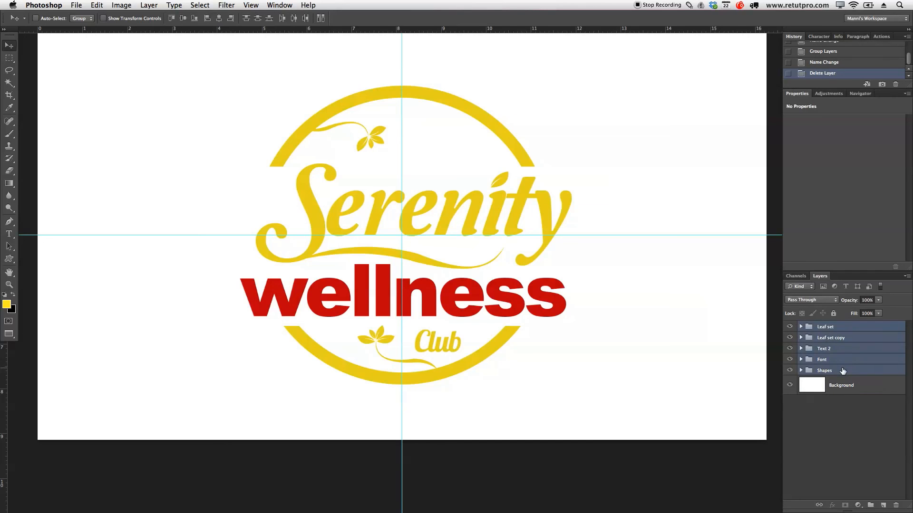
{"action": "key", "text": "super+g"}
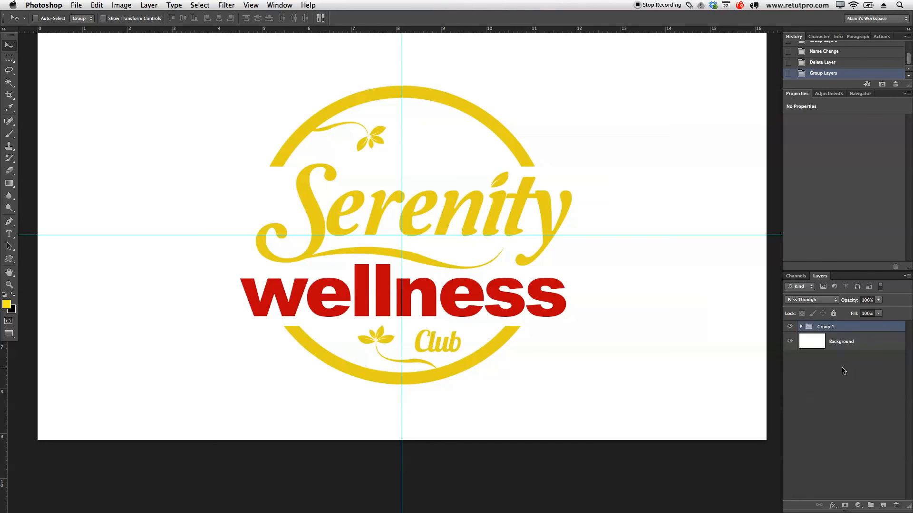
{"action": "double_click", "coordinate": [832, 326]}
{"action": "type", "text": "Logo1"}
{"action": "key", "text": "Return"}
Step: Add a drop shadow to the Logo1 group with 55% opacity, 4 px distance and 0 px size
{"action": "double_click", "coordinate": [836, 327]}
{"action": "left_click_drag", "start_coordinate": [782, 279], "coordinate": [761, 70]}
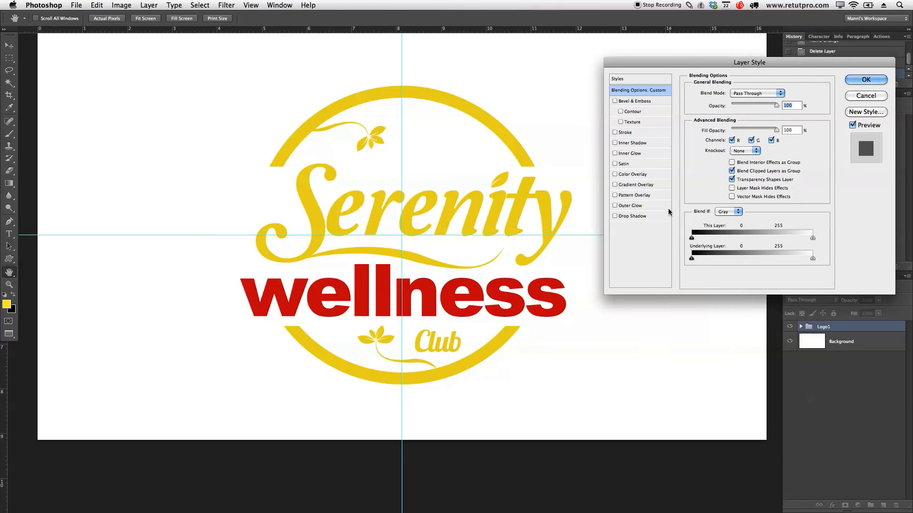
{"action": "left_click", "coordinate": [632, 216]}
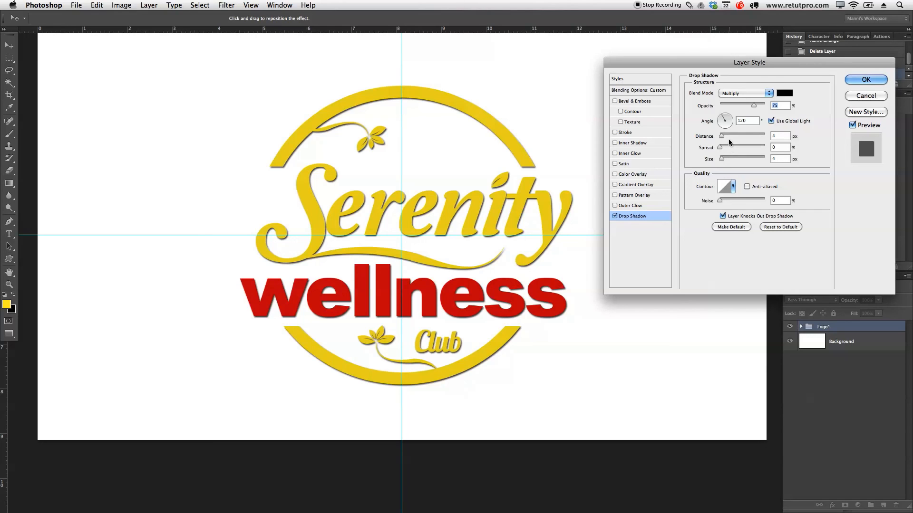
{"action": "left_click_drag", "start_coordinate": [753, 105], "coordinate": [744, 102]}
{"action": "mouse_move", "coordinate": [721, 136]}
{"action": "left_mouse_down"}
{"action": "mouse_move", "coordinate": [736, 142]}
{"action": "mouse_move", "coordinate": [722, 137]}
{"action": "left_mouse_up"}
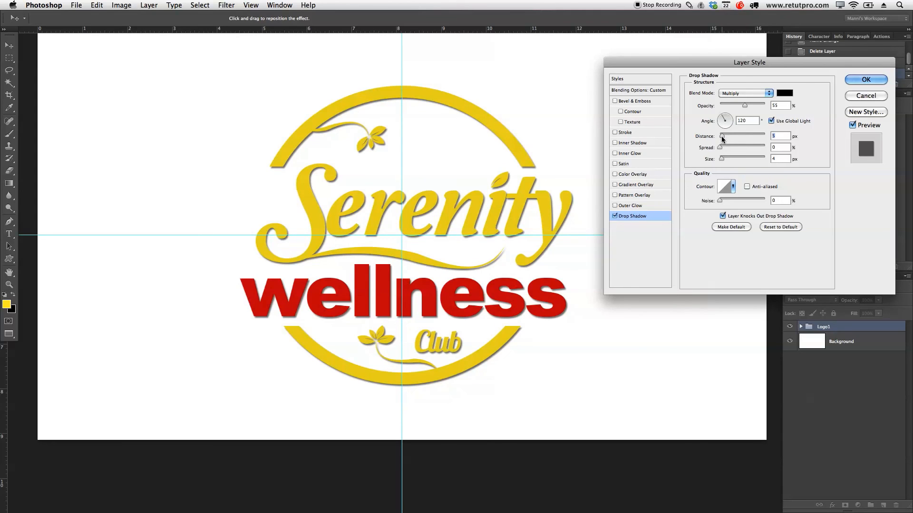
{"action": "left_click_drag", "start_coordinate": [721, 138], "coordinate": [723, 137]}
{"action": "left_click_drag", "start_coordinate": [722, 161], "coordinate": [706, 165]}
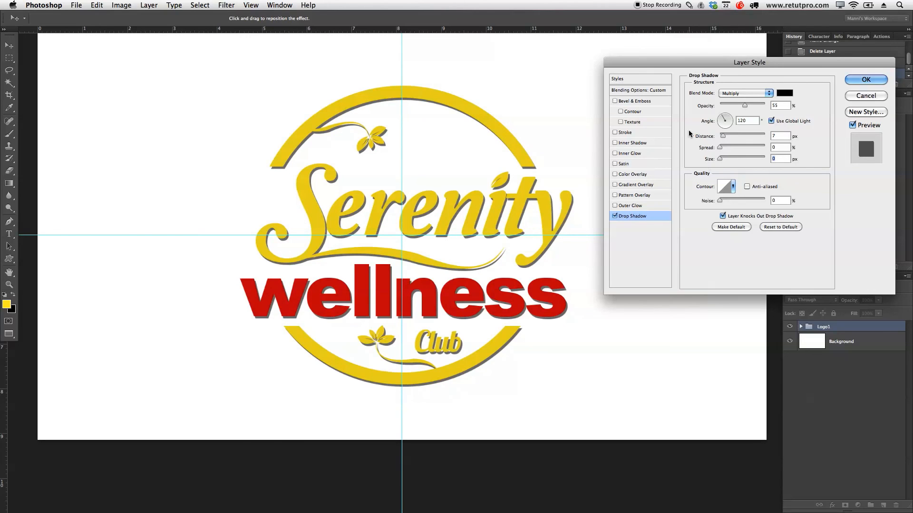
{"action": "left_click_drag", "start_coordinate": [723, 137], "coordinate": [721, 139]}
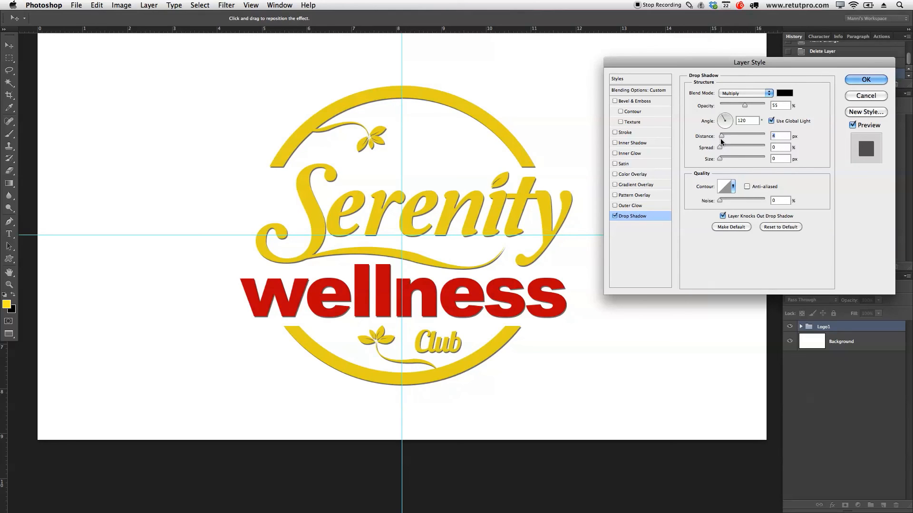
{"action": "left_click", "coordinate": [863, 81]}
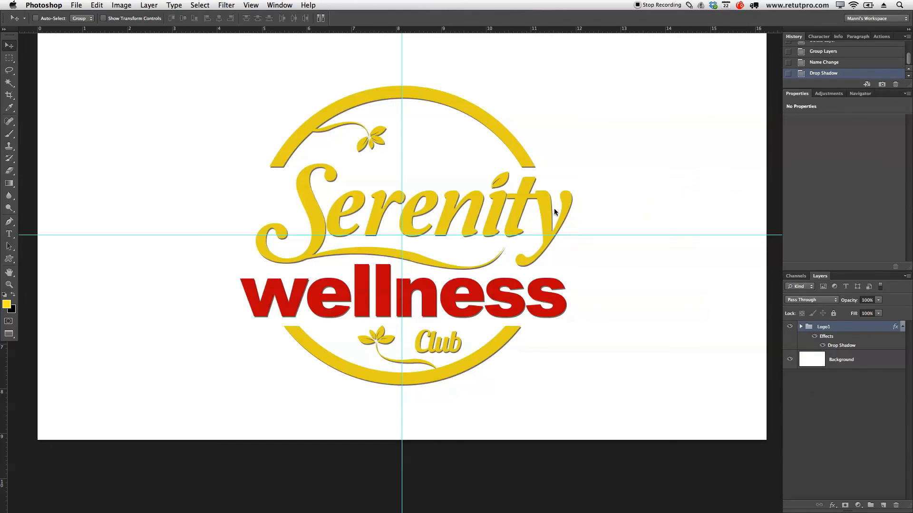
Step: Invert the Background layer to black
{"action": "key", "text": "z"}
{"action": "left_click_drag", "start_coordinate": [540, 213], "coordinate": [514, 218]}
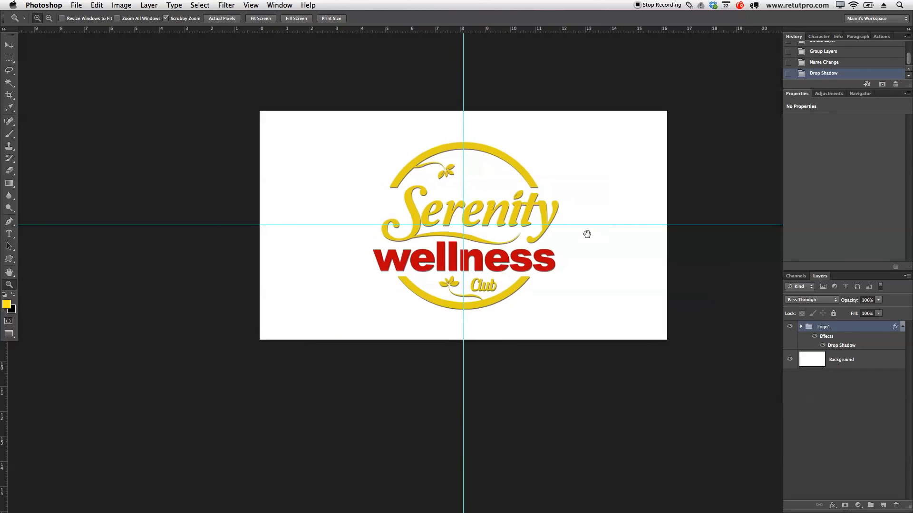
{"action": "left_click_drag", "start_coordinate": [589, 234], "coordinate": [571, 242]}
{"action": "left_click_drag", "start_coordinate": [514, 252], "coordinate": [537, 266]}
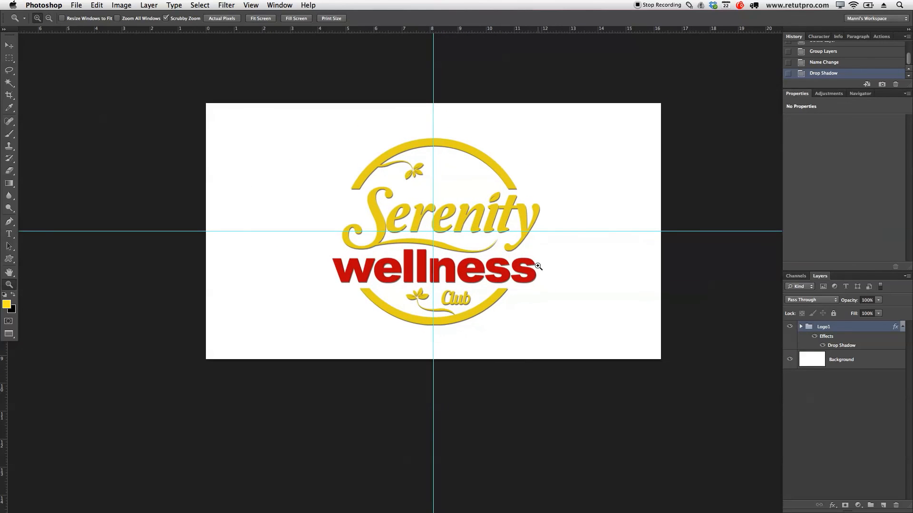
{"action": "left_click", "coordinate": [857, 366]}
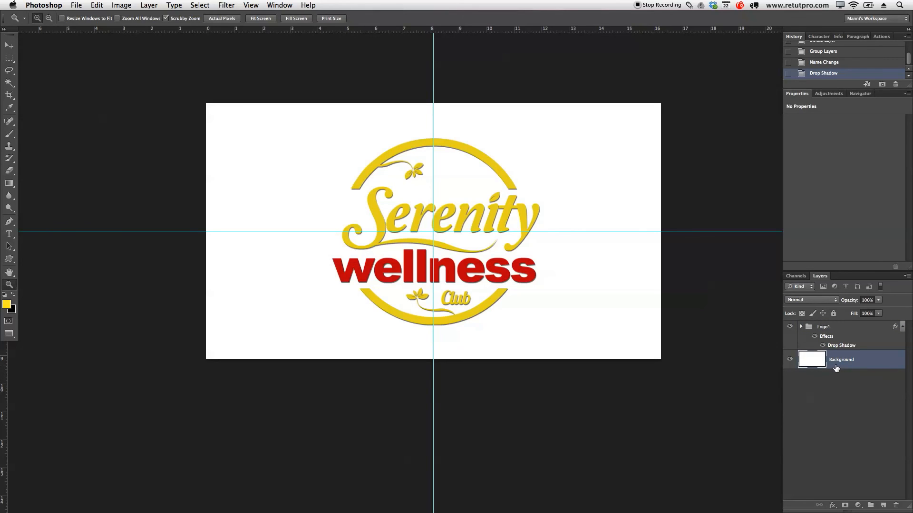
{"action": "key", "text": "super+i"}
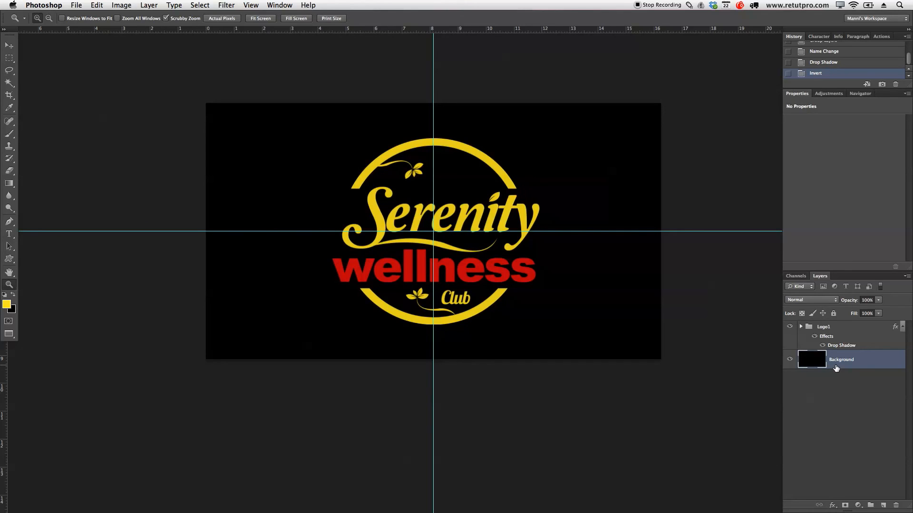
Step: Change the colour of the wellness text to white
{"action": "key", "text": "t"}
{"action": "left_click", "coordinate": [474, 276], "text": "super"}
{"action": "left_click", "coordinate": [474, 277]}
{"action": "left_click_drag", "start_coordinate": [546, 265], "coordinate": [287, 257]}
{"action": "left_click", "coordinate": [291, 18]}
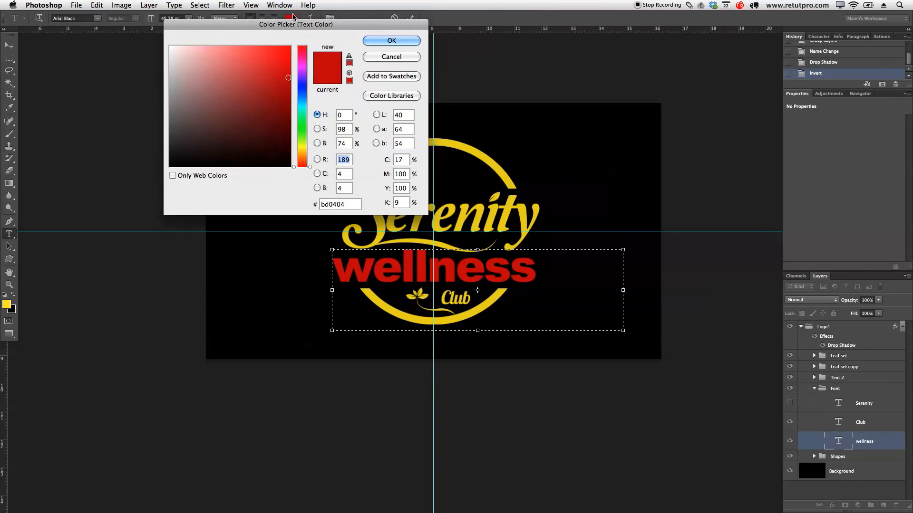
{"action": "left_click_drag", "start_coordinate": [254, 110], "coordinate": [169, 38]}
{"action": "left_click", "coordinate": [391, 41]}
{"action": "left_click", "coordinate": [410, 19]}
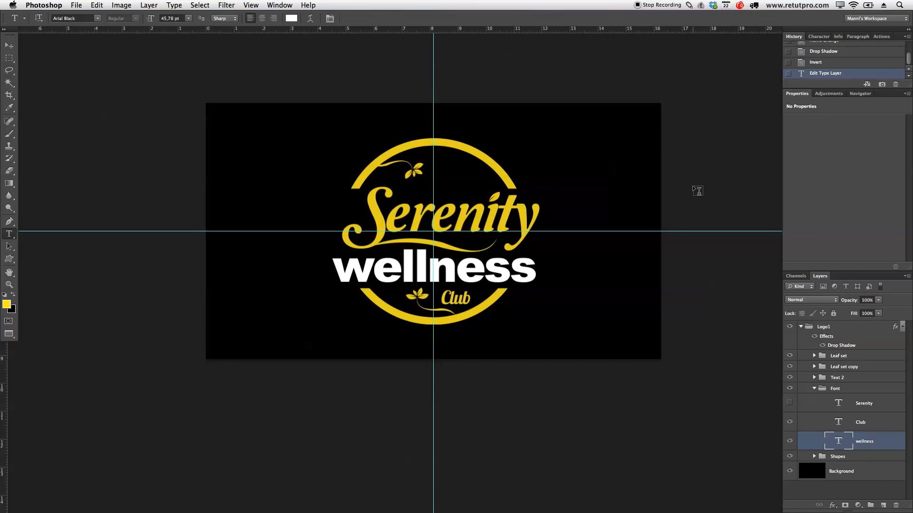
Step: Clear all guides from the document and collapse the Logo1 group
{"action": "left_click", "coordinate": [251, 4]}
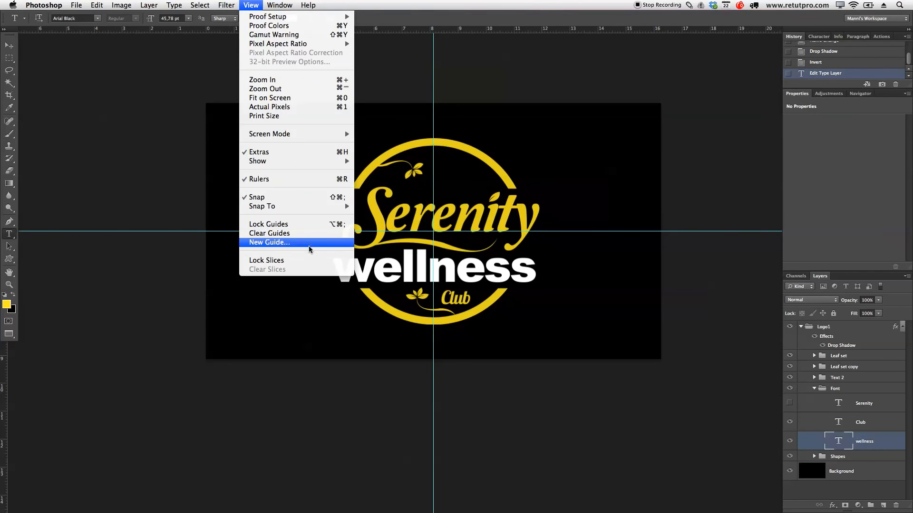
{"action": "left_click", "coordinate": [253, 239]}
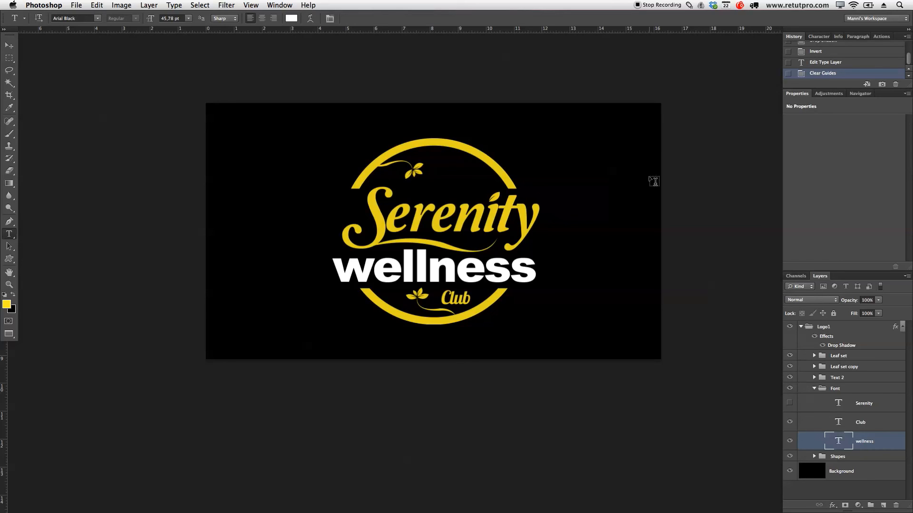
{"action": "left_click", "coordinate": [801, 326]}
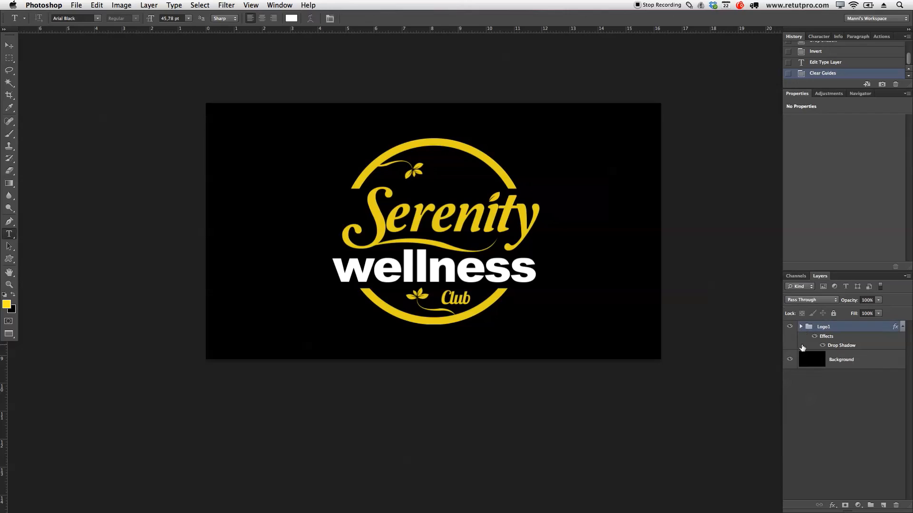